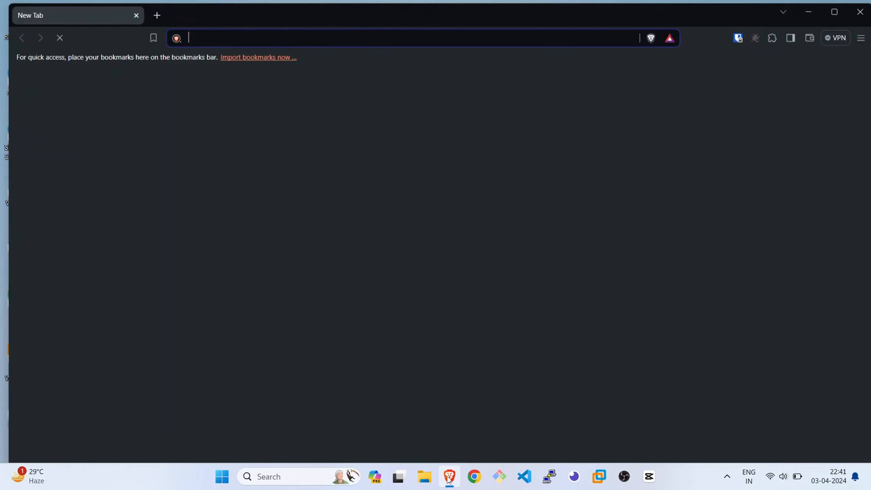
Search the web for "vmware pro" and maximize the browser window
text(vmware )
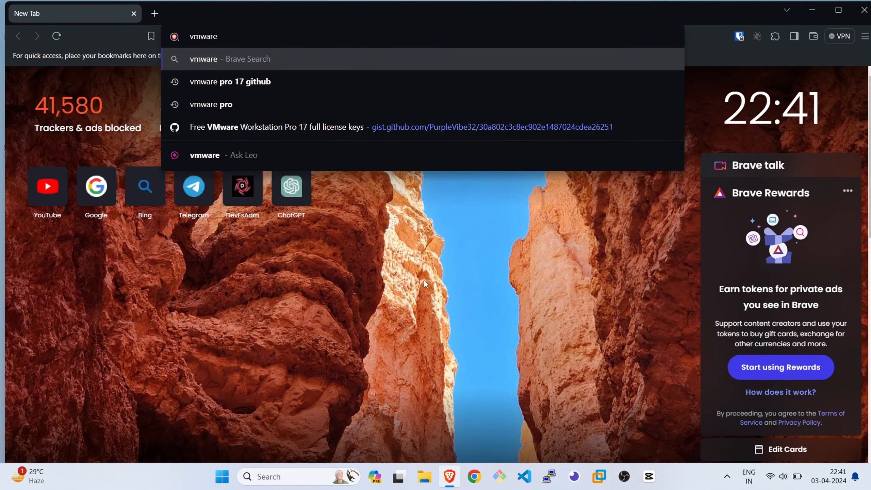
text(pro)
key(Return)
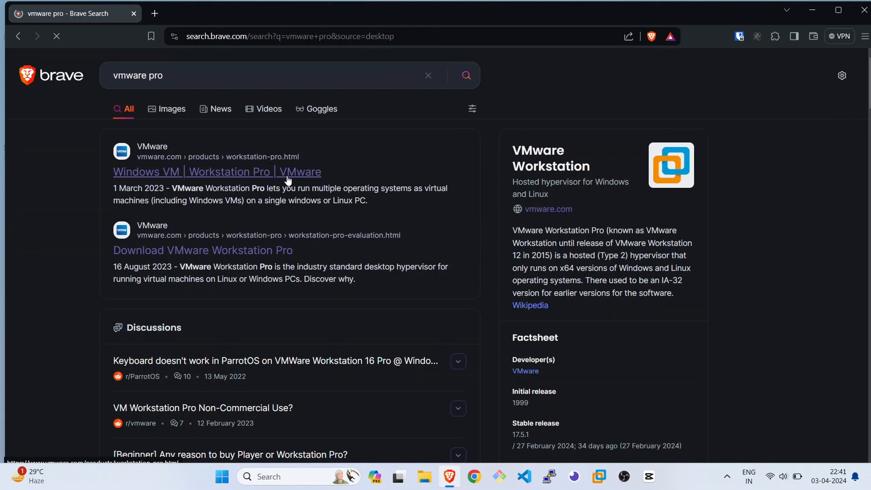
key(super+Up)
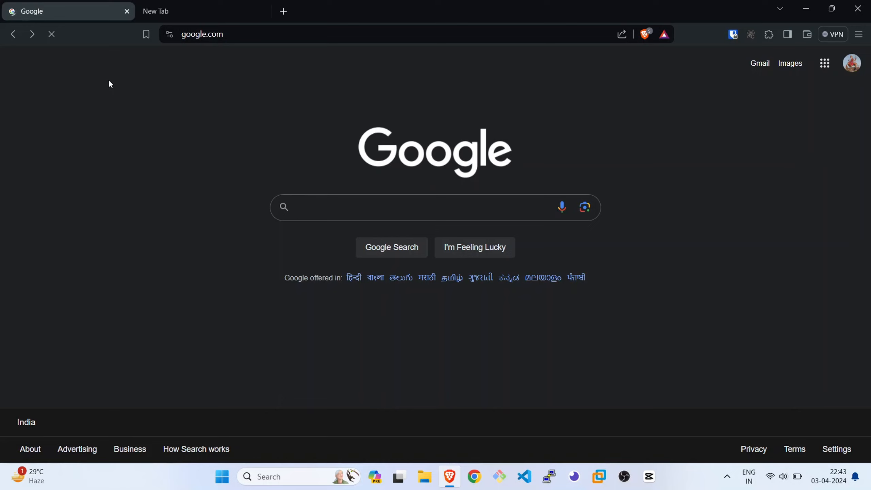
Search Google for "vmware" and open VMware's Workstation Pro product page from the results
text(vmware)
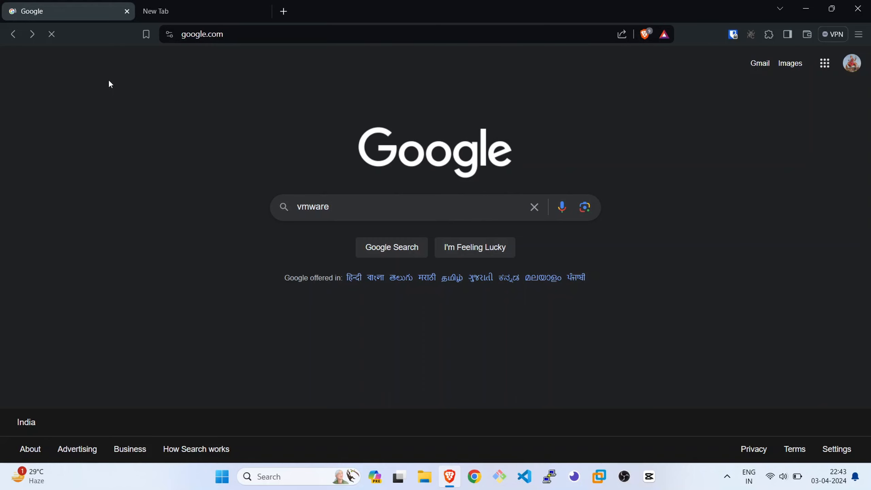
key(Return)
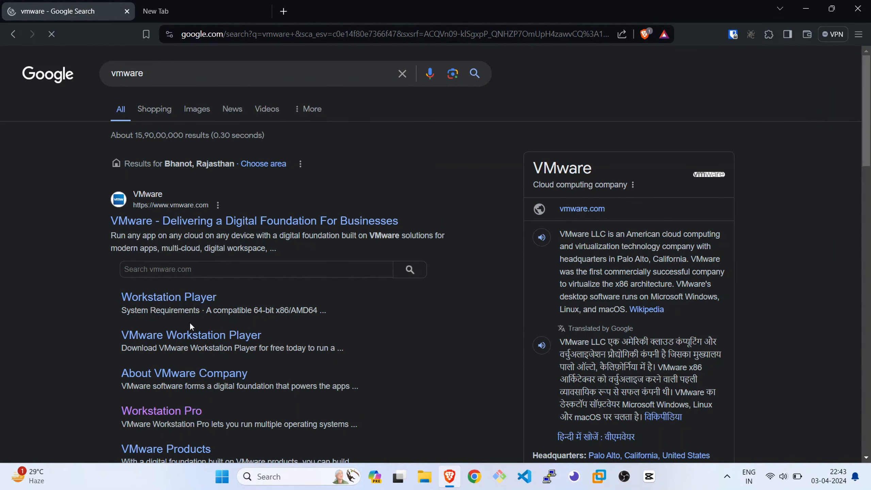
scroll(189, 322, down, 1)
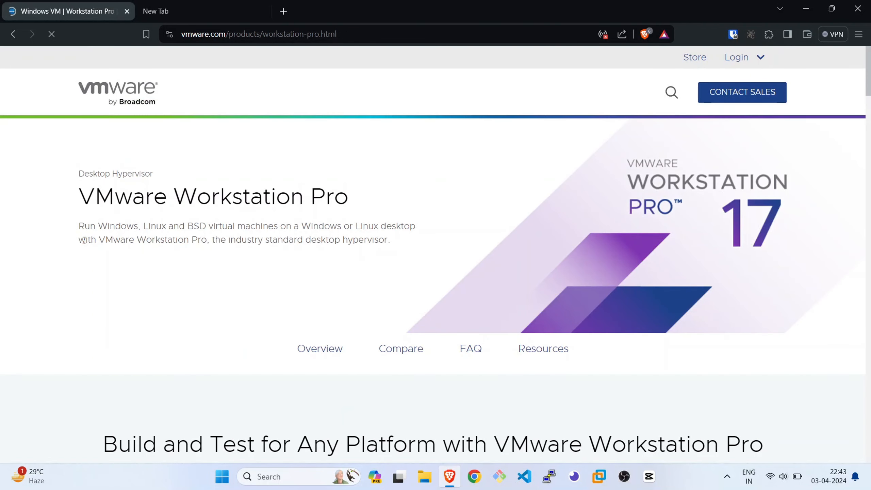
Open the Workstation 17 Pro trial download page from the product page and find its Windows and Linux downloads
scroll(346, 382, down, 8)
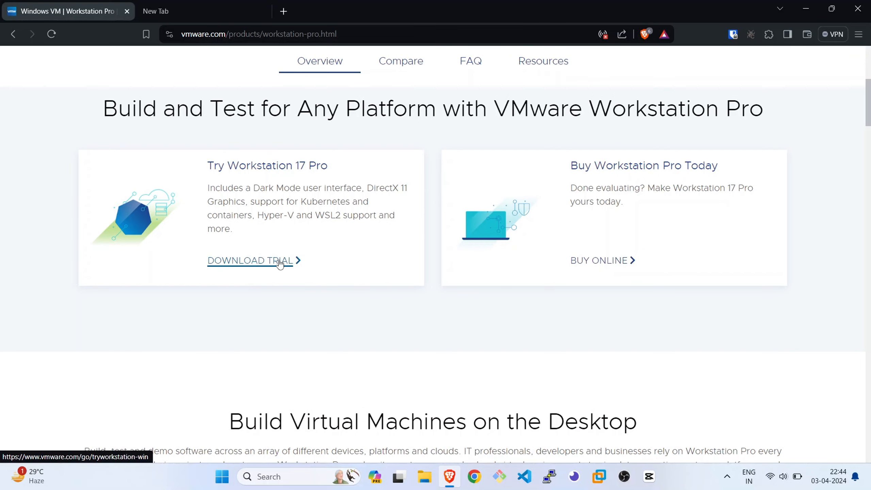
scroll(280, 264, down, 5)
scroll(279, 261, up, 7)
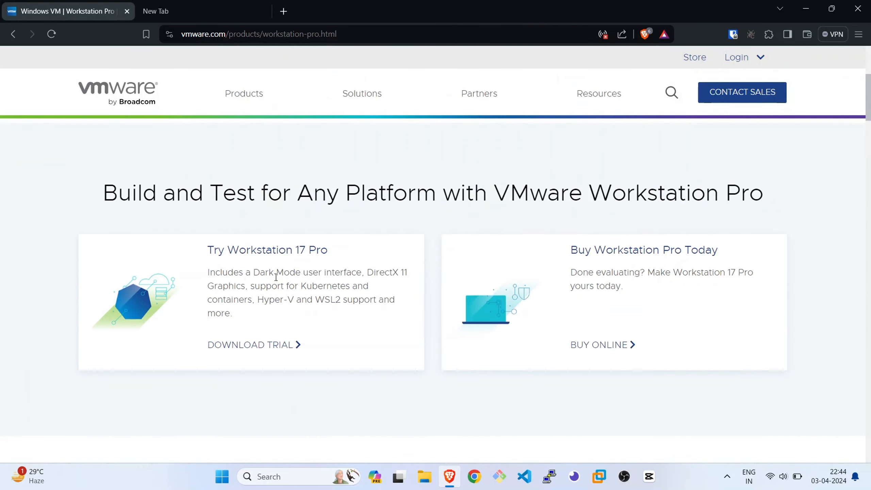
click(280, 345)
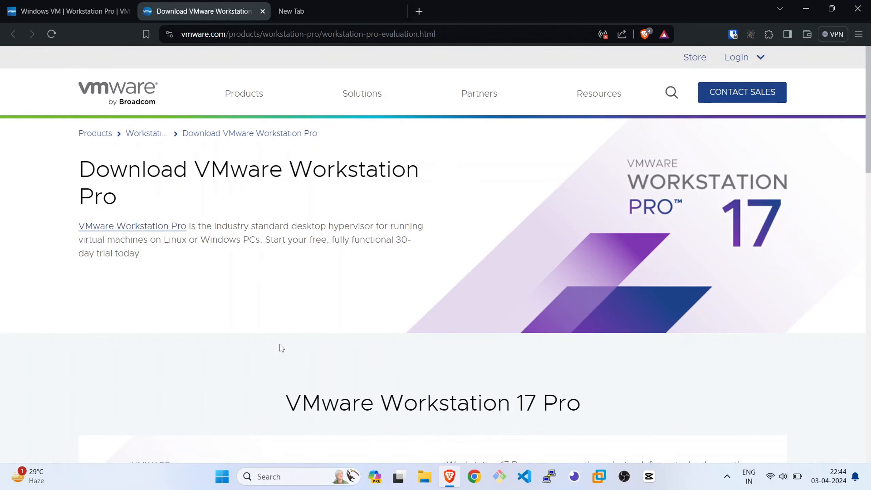
scroll(280, 344, down, 10)
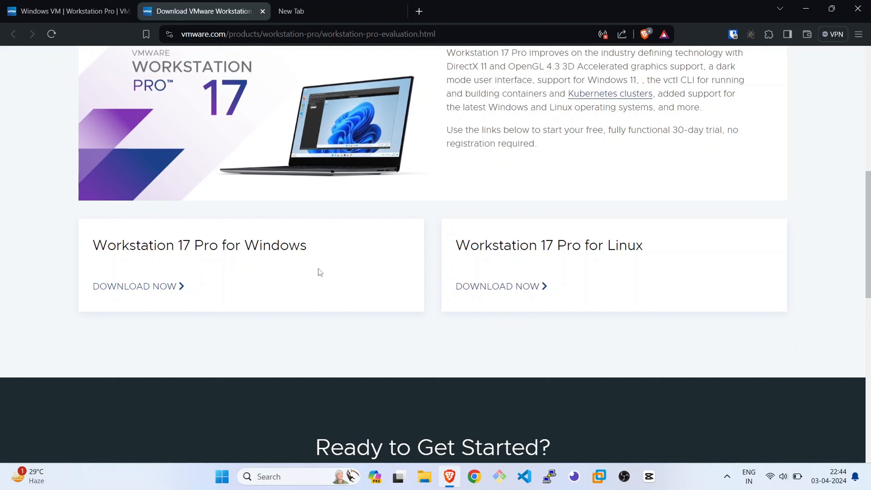
Open devfsadm.com in the empty browser tab
click(360, 11)
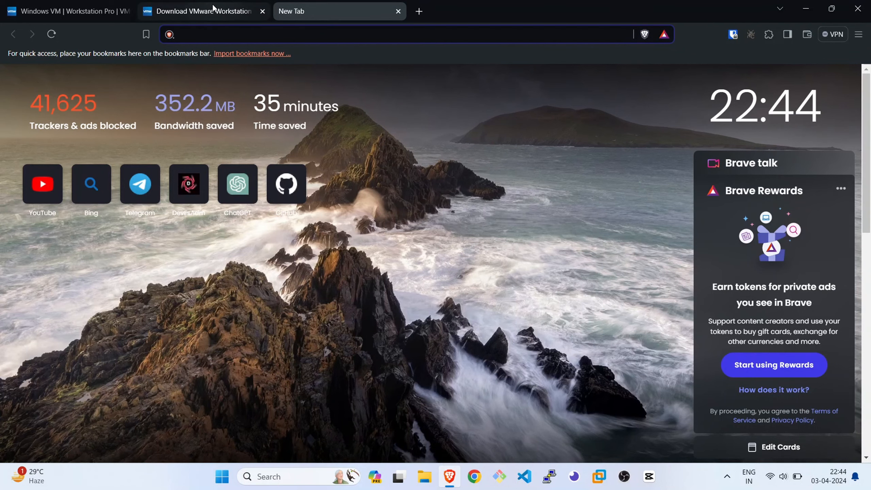
text(devfsadm.com)
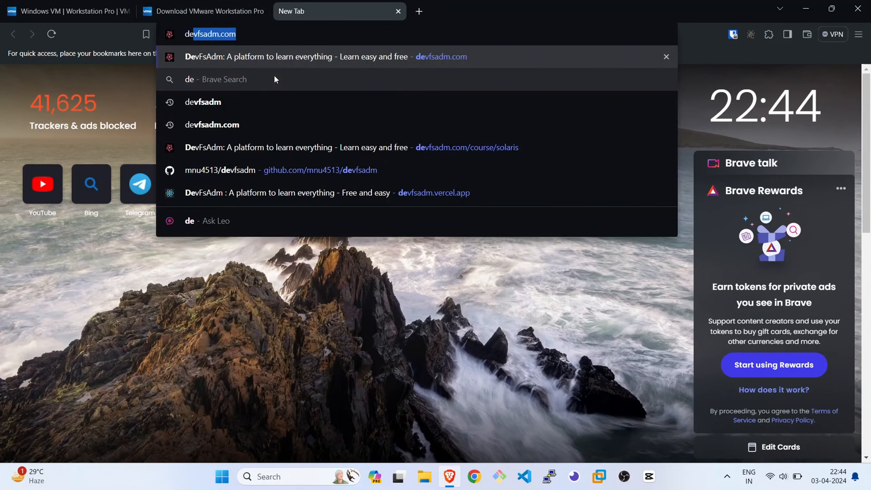
key(Return)
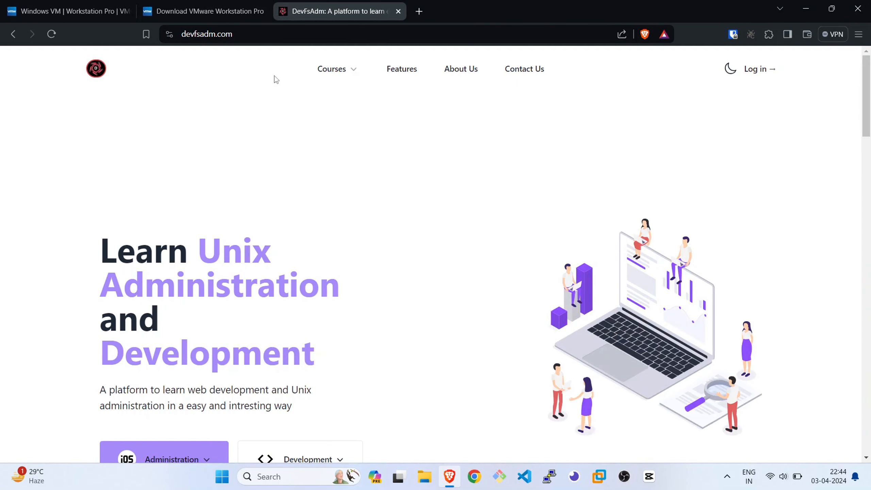
Open the Installation and Setup lesson of the Solaris administration course
scroll(209, 197, down, 4)
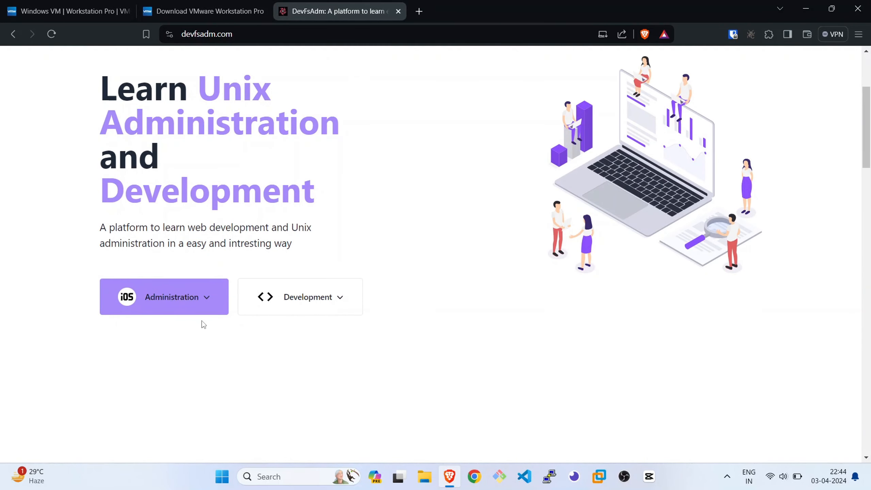
click(198, 308)
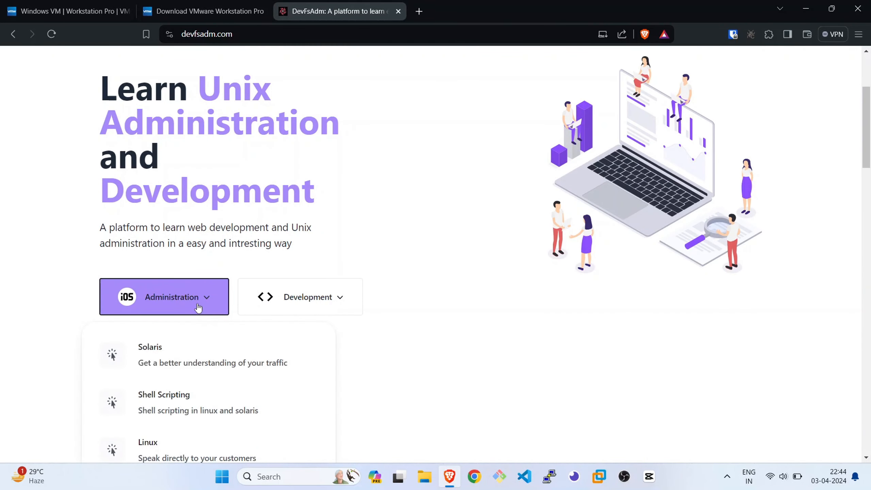
click(210, 354)
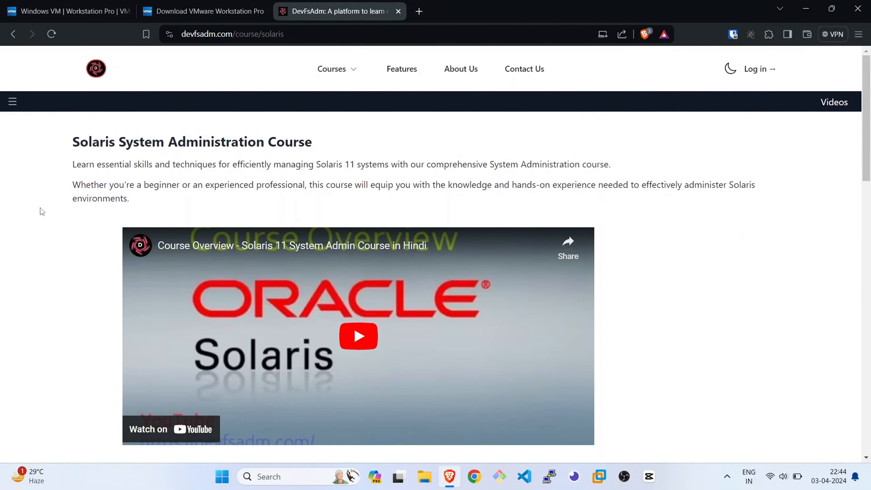
click(12, 101)
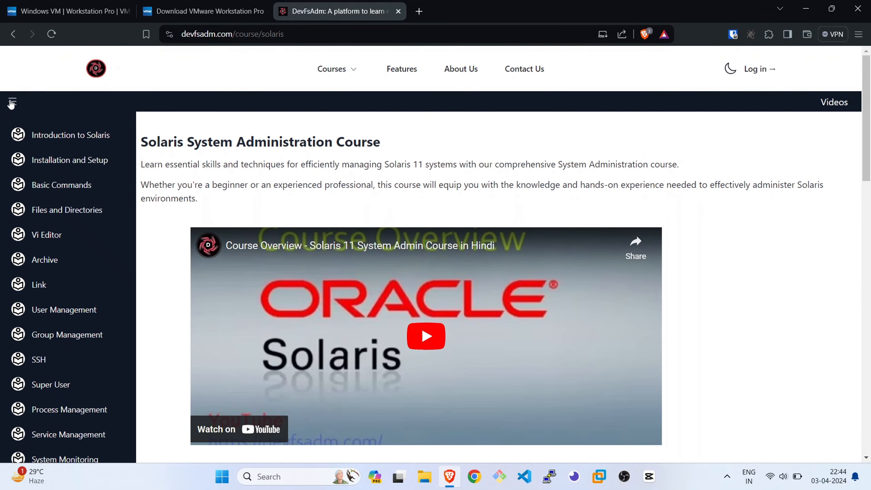
click(64, 164)
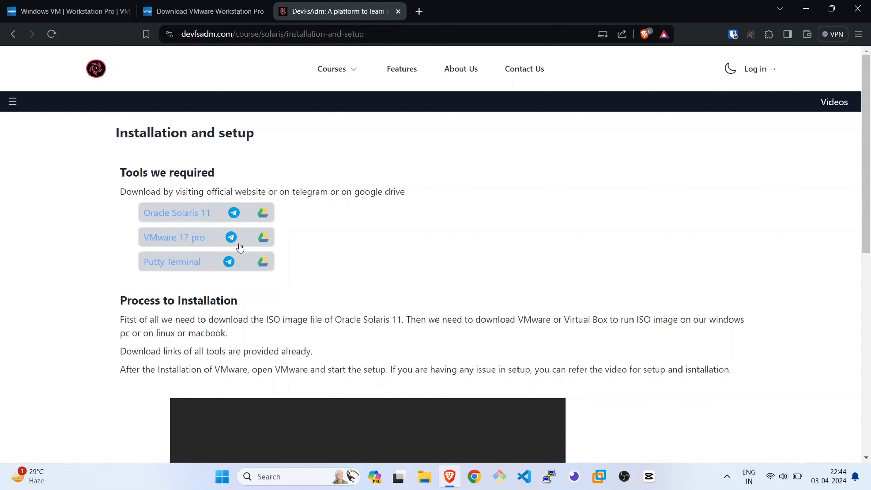
Review the lesson's required tools and installation notes, and highlight the VMware Pro licence key below the video
scroll(330, 243, down, 1)
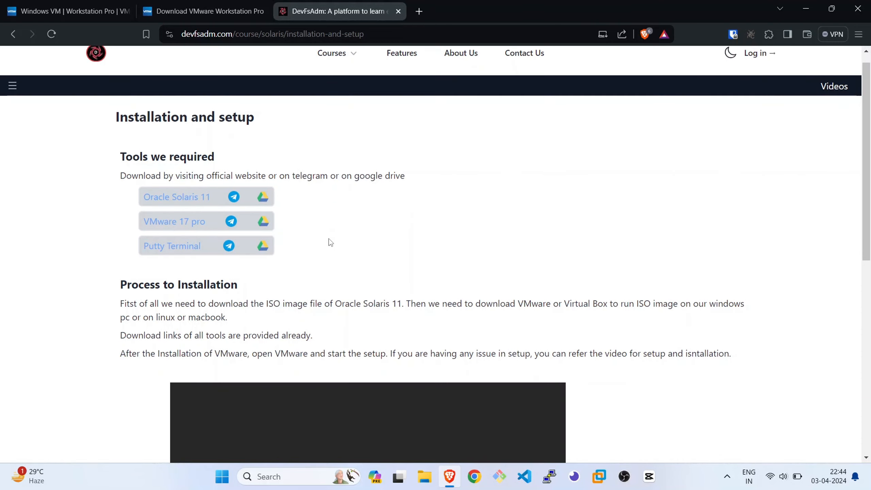
scroll(329, 239, down, 10)
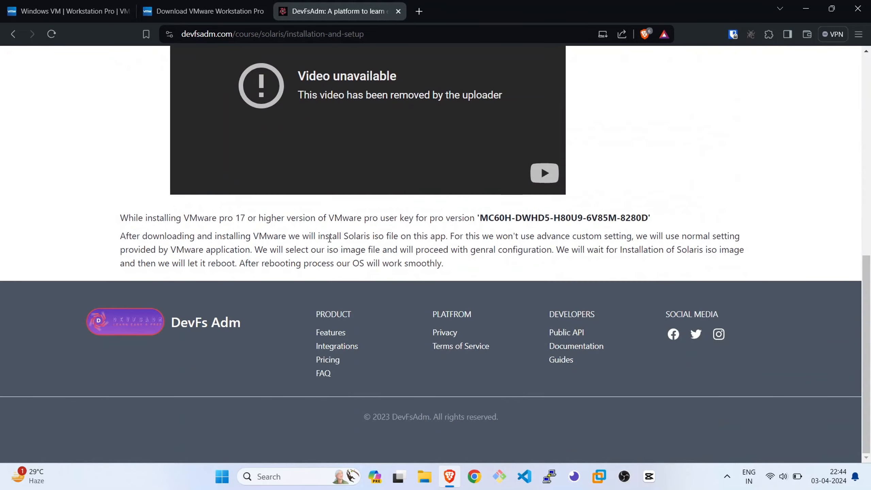
drag(480, 218, 662, 212)
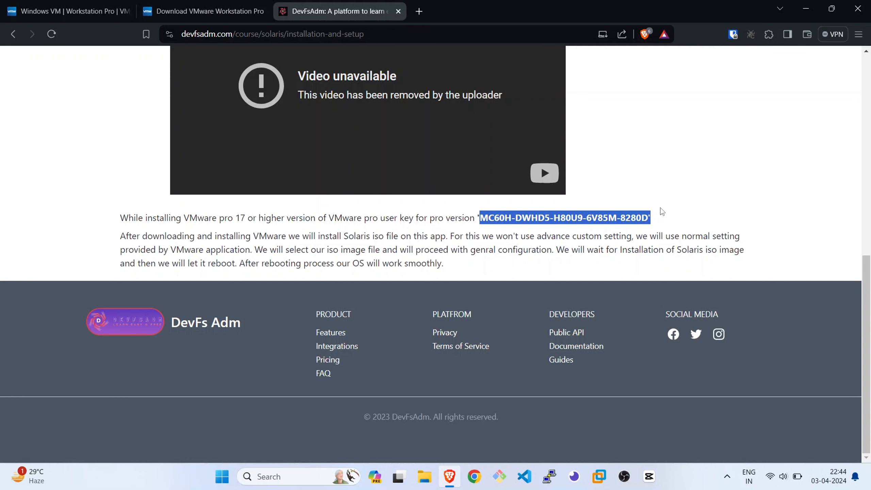
scroll(630, 151, up, 10)
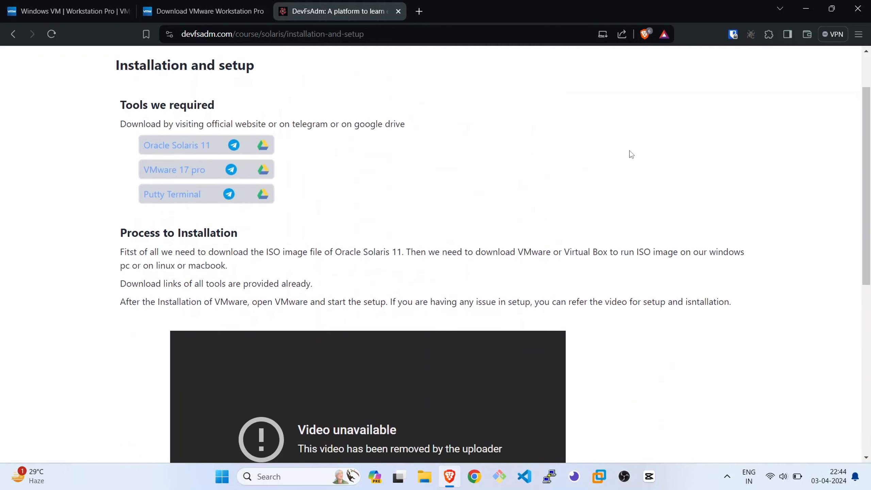
Try downloading the Workstation 17 Pro for Windows installer from the VMware download page, and cancel saving the file
click(239, 13)
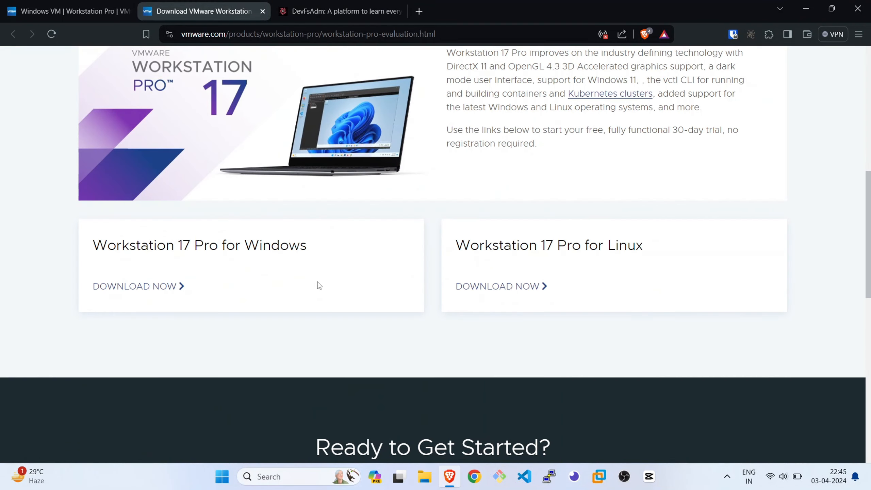
click(150, 290)
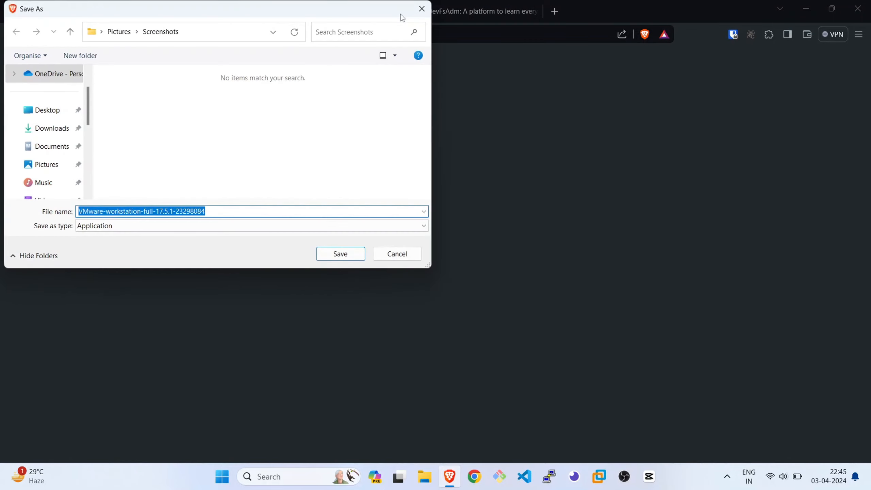
click(404, 256)
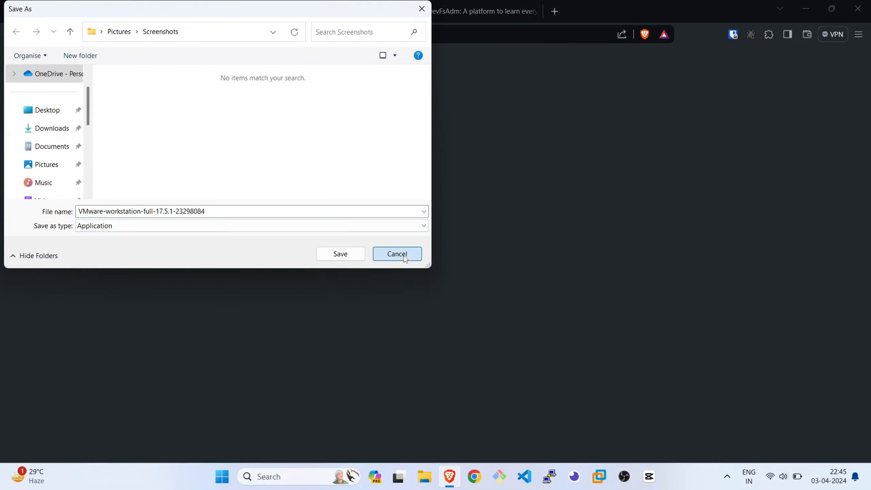
scroll(488, 211, up, 10)
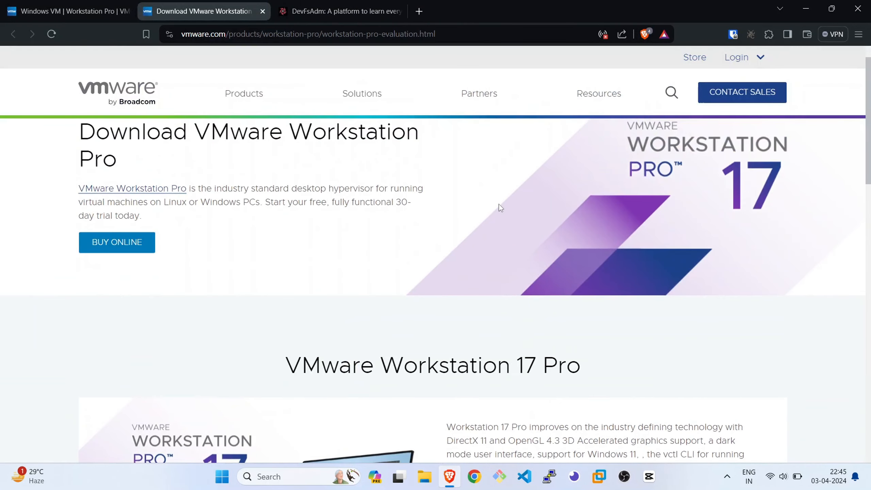
Return to the DevFsAdm installation lesson and select only the licence key text, without its closing quotation mark
click(346, 4)
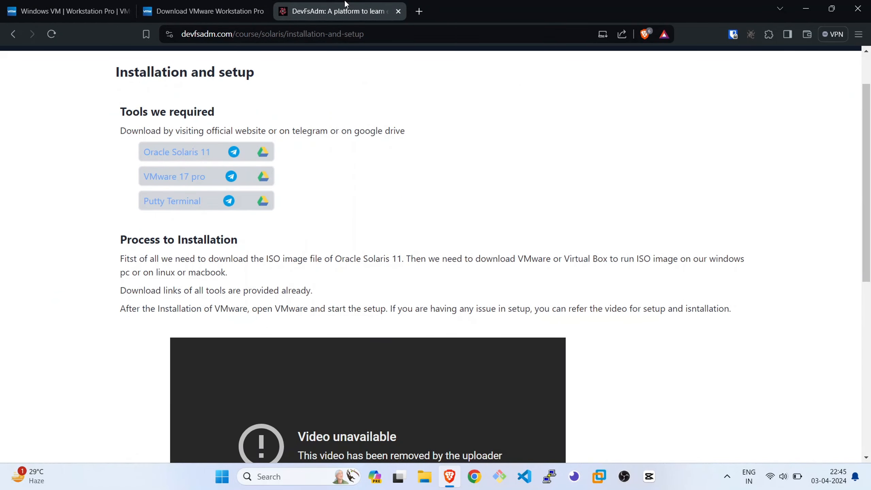
scroll(613, 223, down, 10)
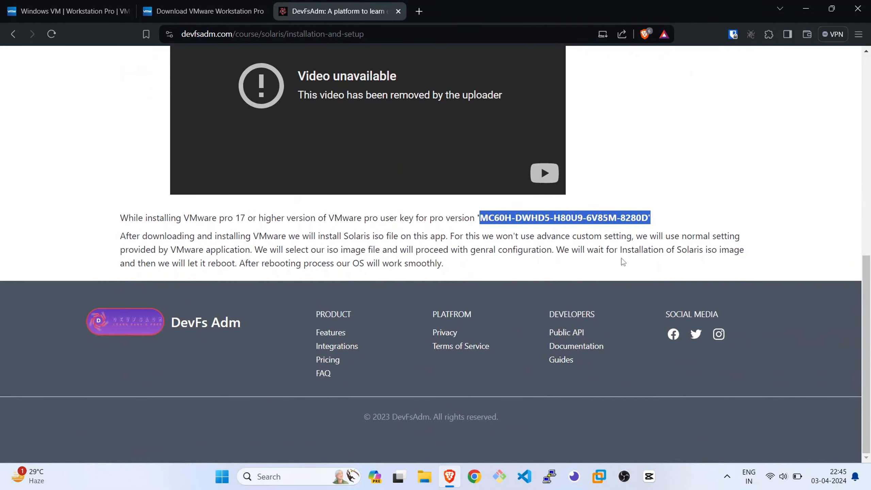
click(615, 246)
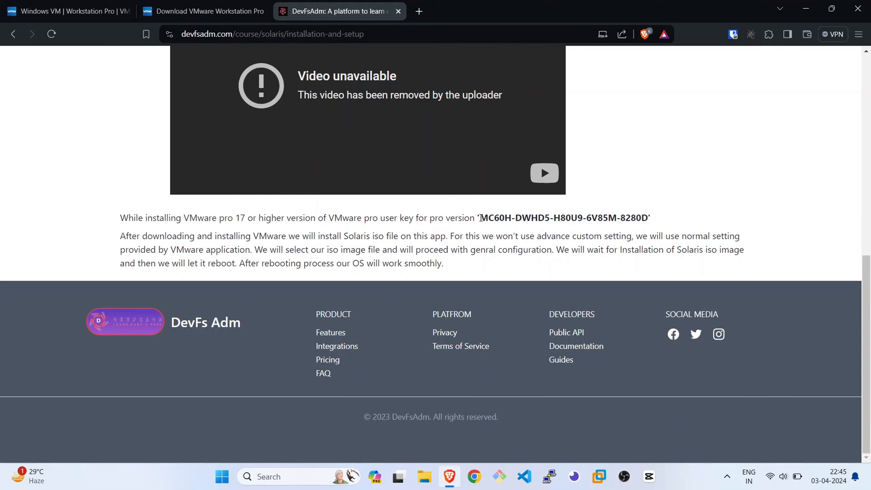
drag(481, 218, 626, 218)
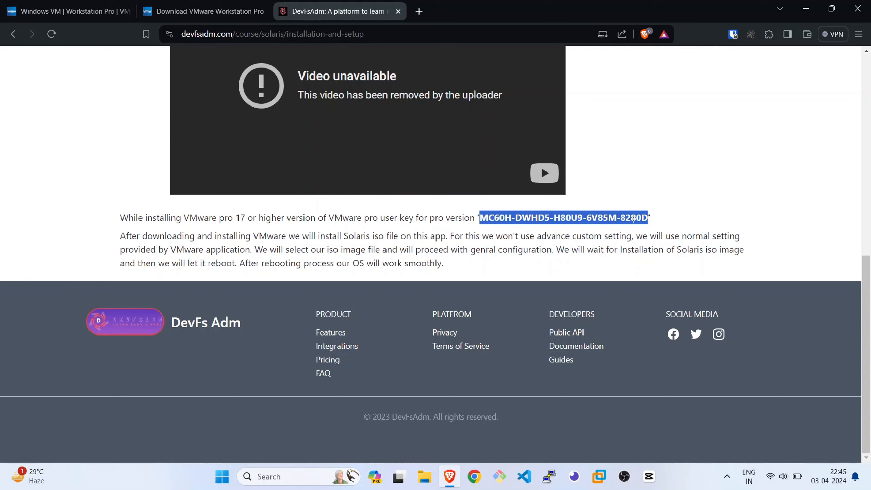
scroll(739, 223, up, 10)
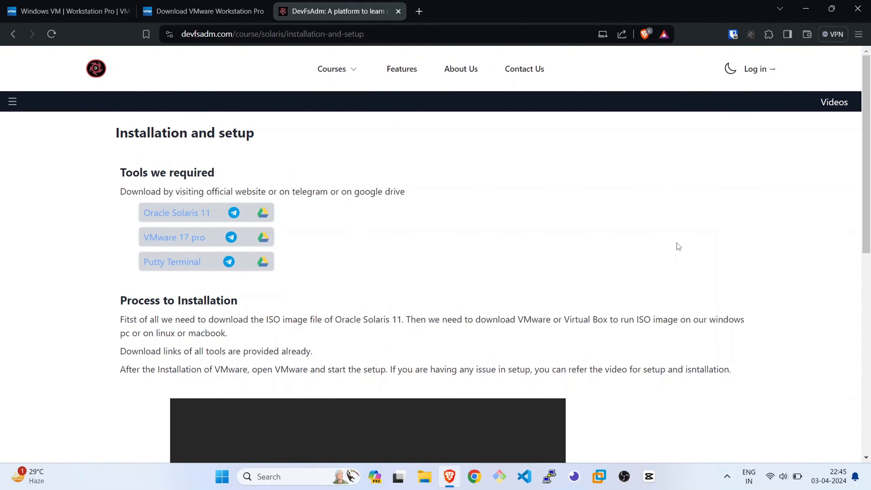
Switch to VMware Workstation to view the installed program, and minimize it to return to the browser
click(607, 485)
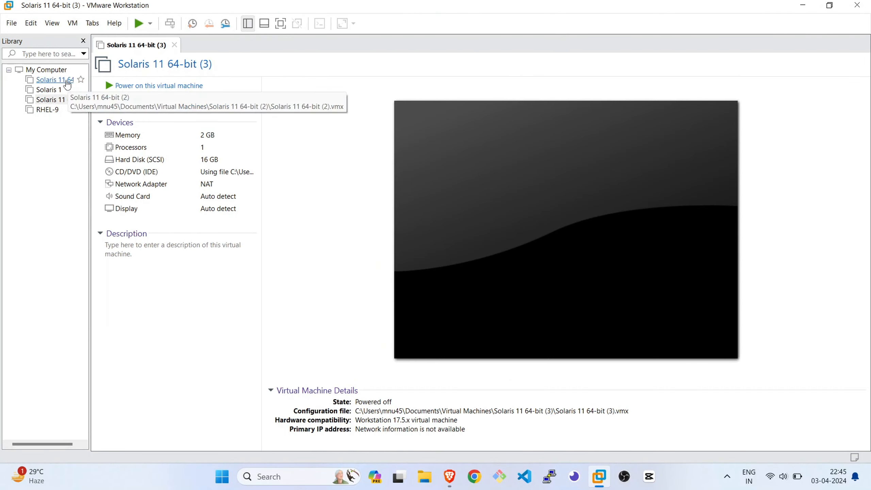
click(796, 7)
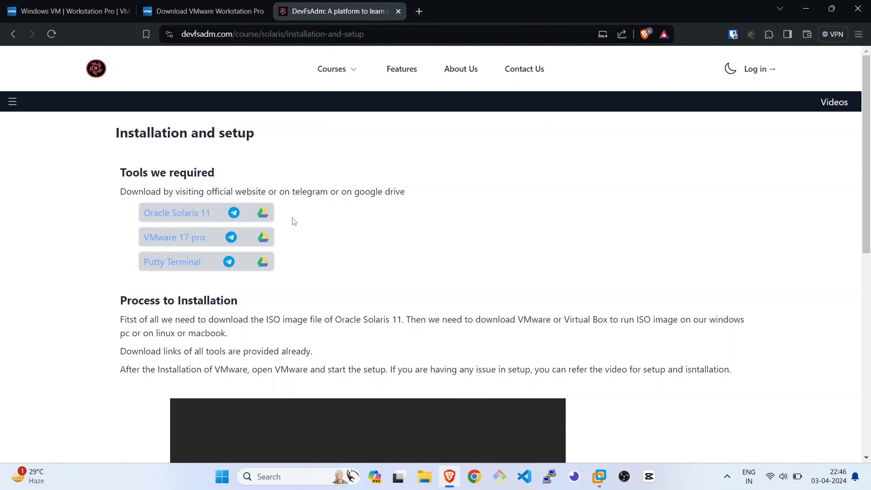
Search Google for "download solaris 11" in a new browser tab
click(420, 13)
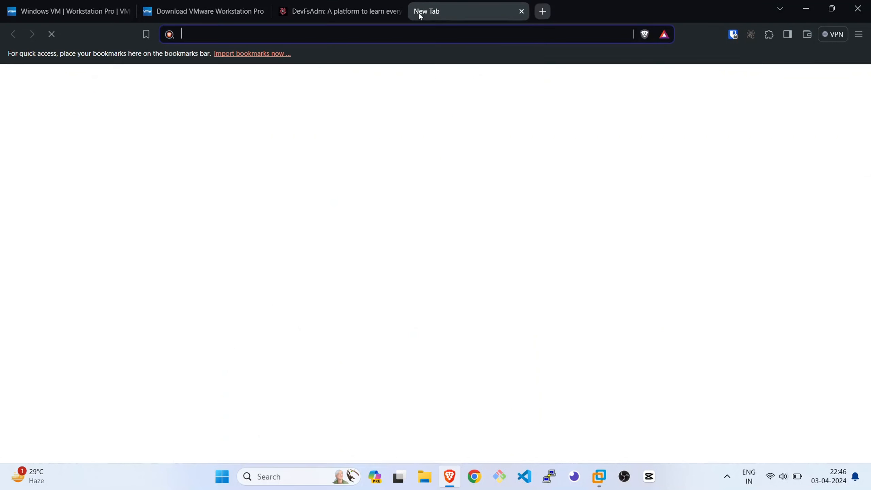
text(g)
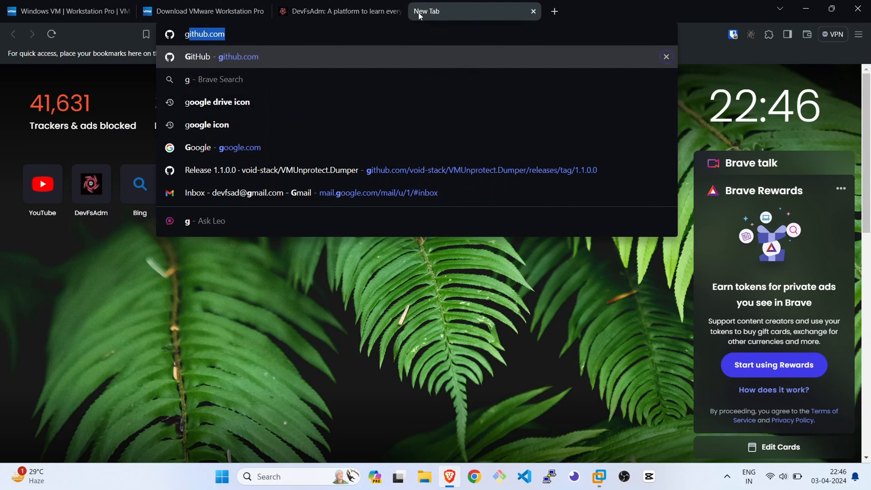
key(BackSpace)
key(BackSpace)
text(google.com)
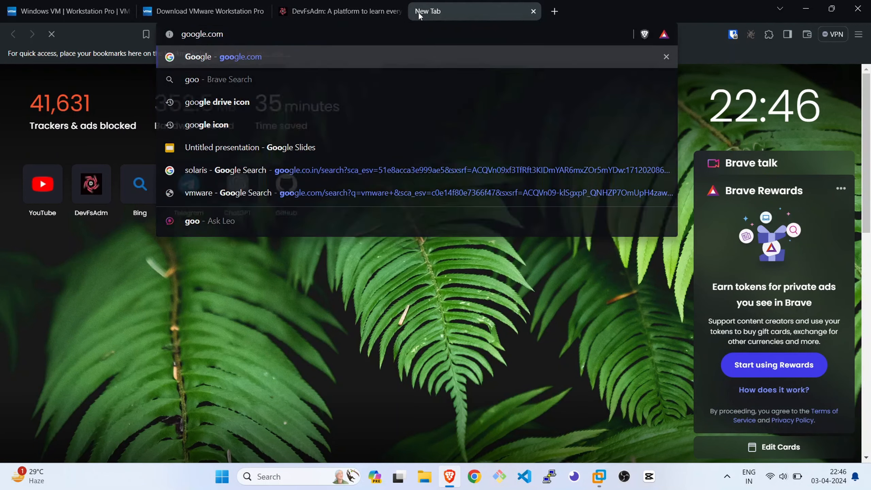
key(Return)
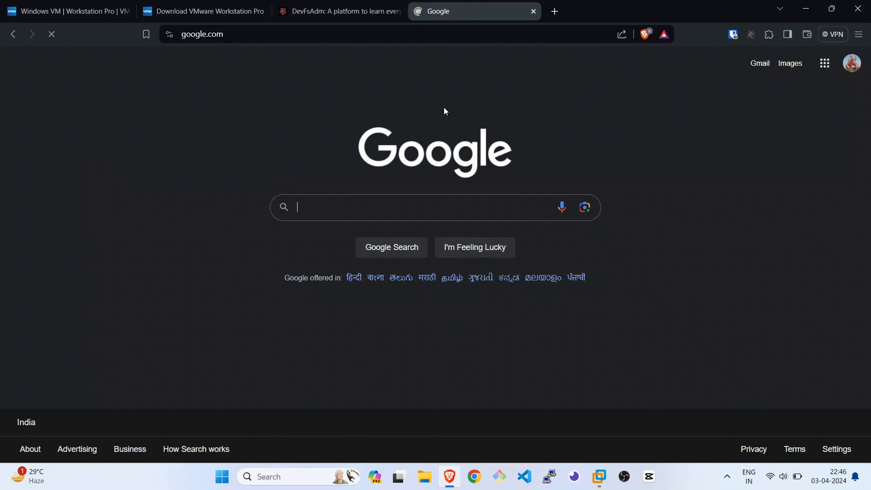
text(download so)
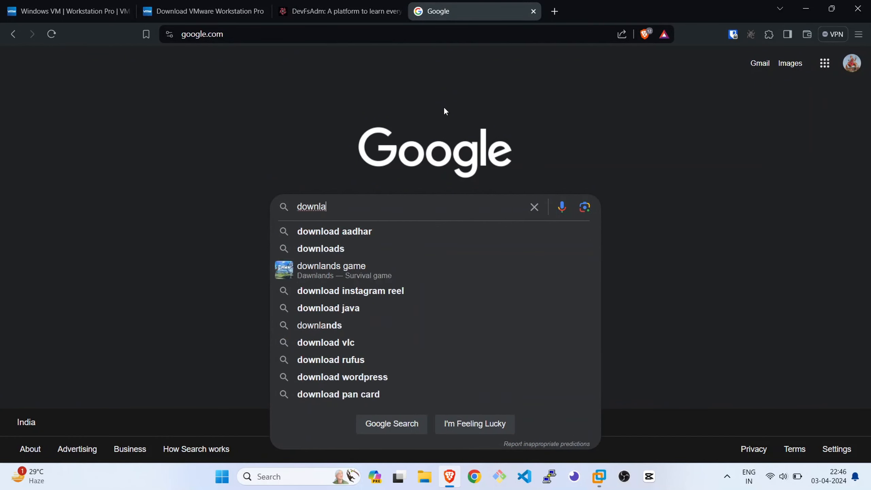
text(laris 11)
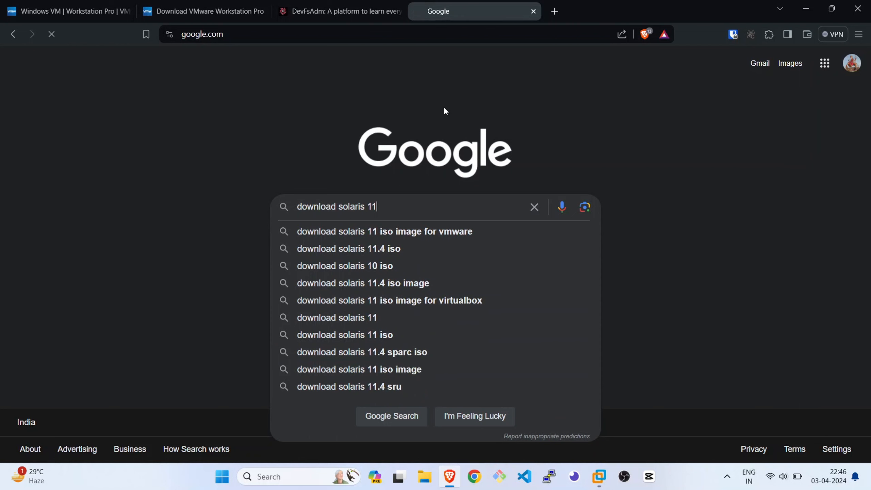
key(Return)
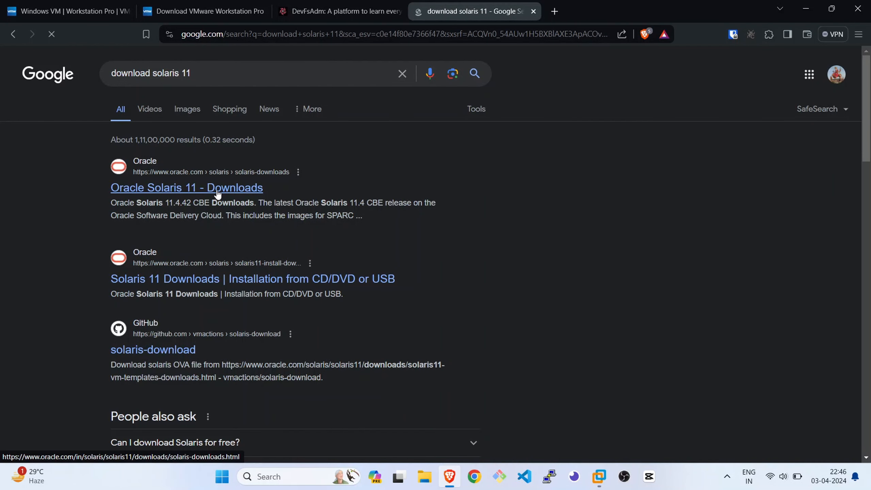
Open Oracle's Solaris 11 Downloads page and follow the download link for Oracle Solaris 11.4 Common Build Environment 11.4.42
click(217, 194)
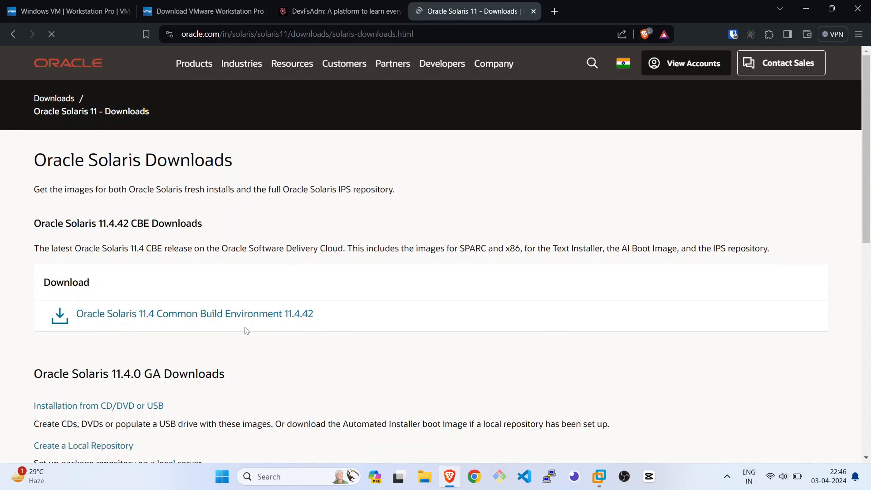
click(231, 318)
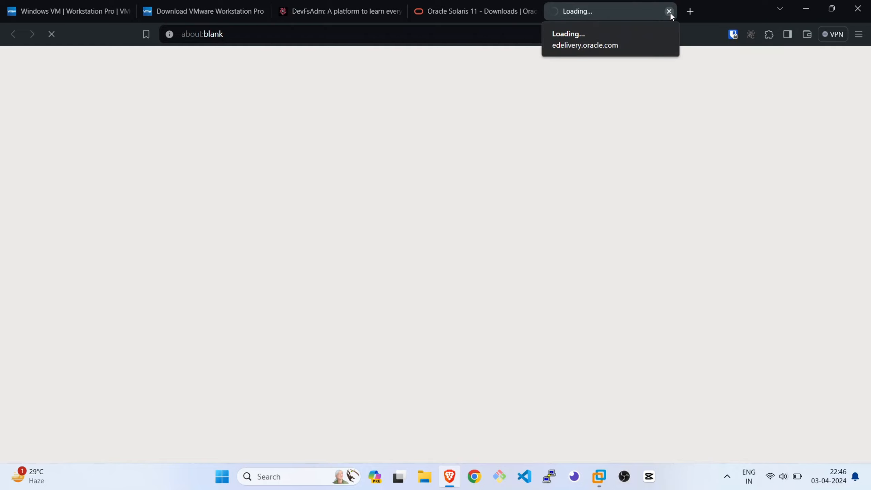
Return to the DevFsAdm installation lesson, review its required tool links and installation notes, and highlight the Putty Terminal entry
click(332, 15)
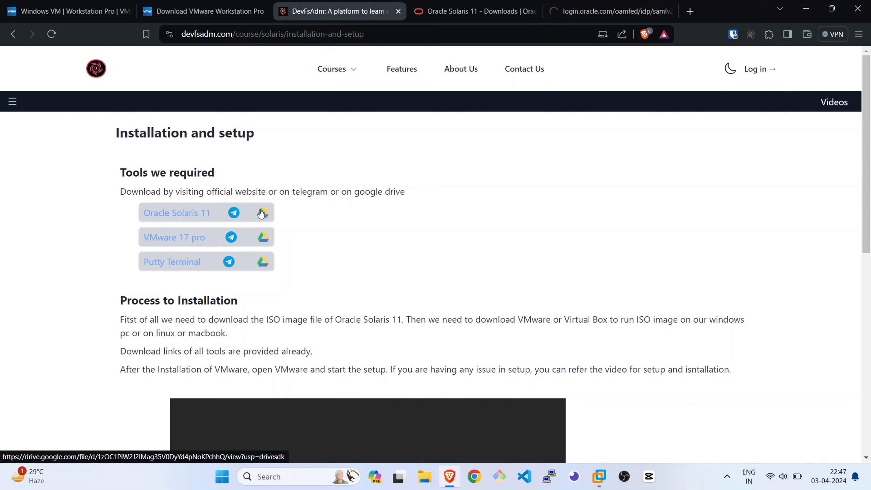
scroll(300, 234, down, 1)
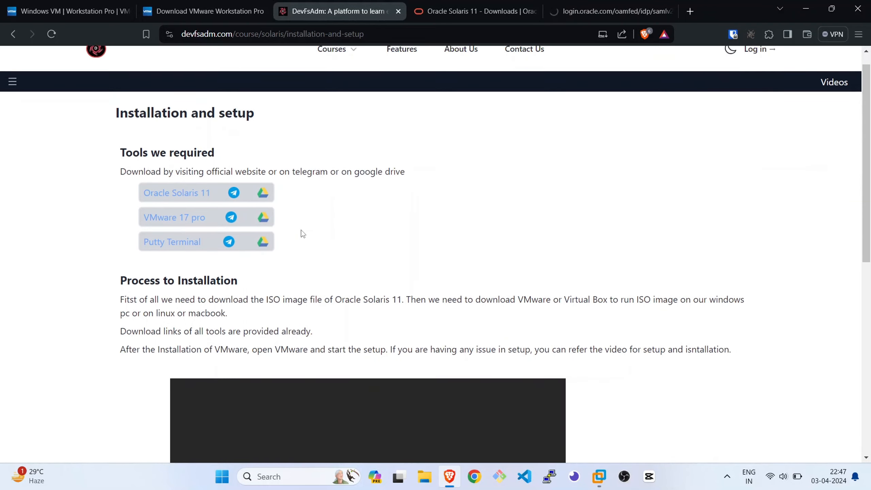
scroll(303, 234, up, 1)
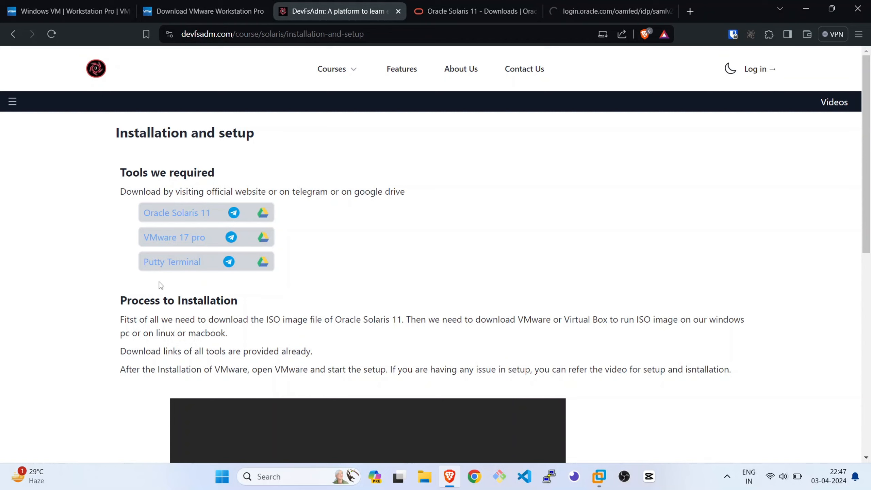
scroll(405, 274, down, 1)
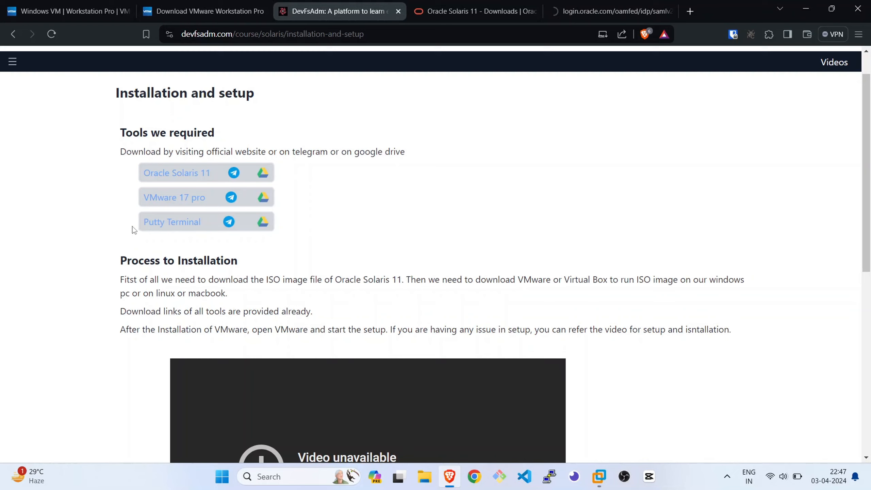
drag(133, 230, 279, 226)
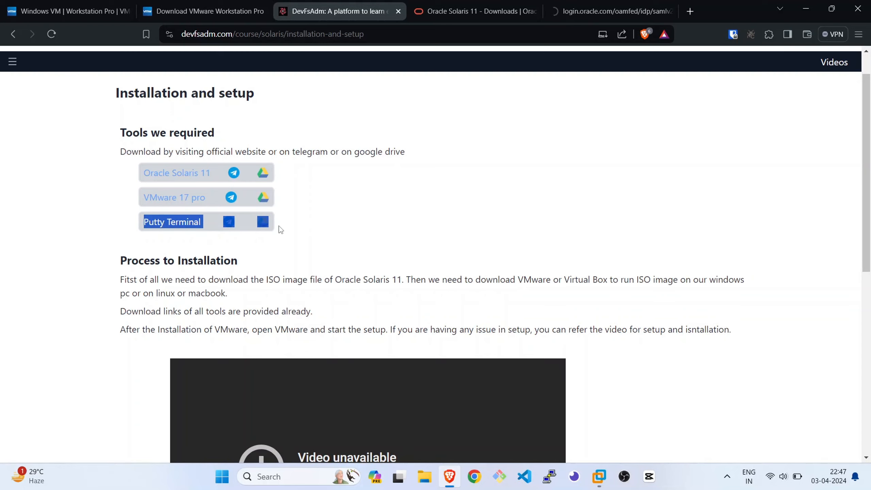
click(288, 248)
scroll(289, 249, down, 2)
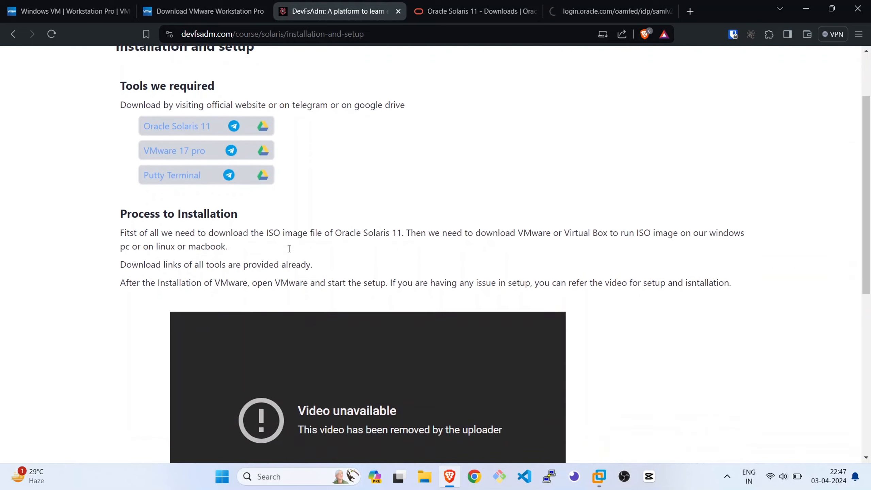
scroll(197, 222, up, 1)
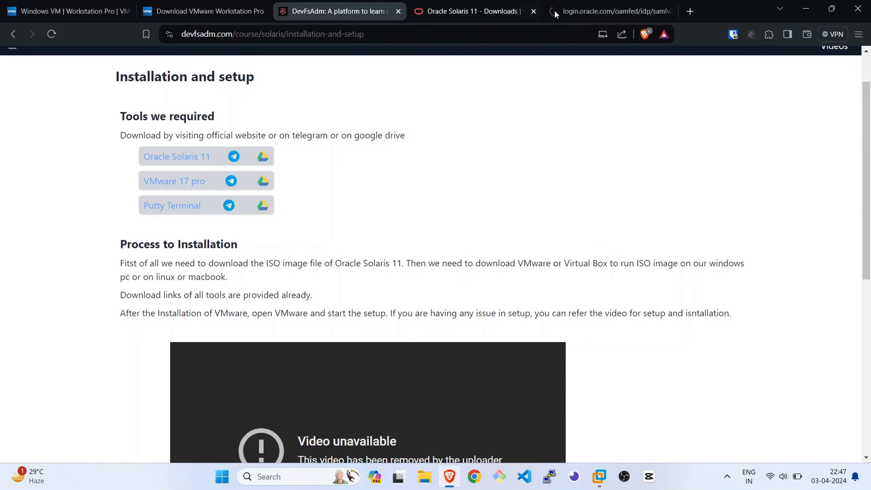
Close the Oracle login tab, search Google for "putty terminal" in place of the Solaris downloads page, and open the PuTTY download site
click(670, 12)
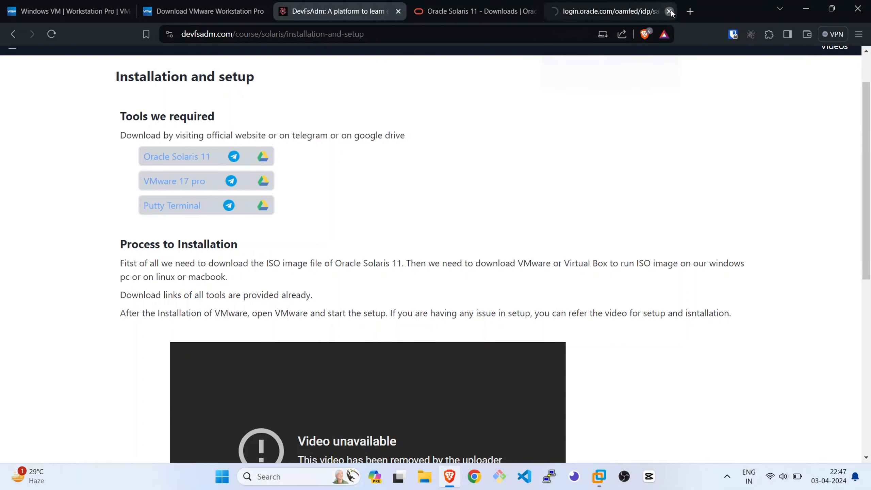
click(505, 12)
click(474, 30)
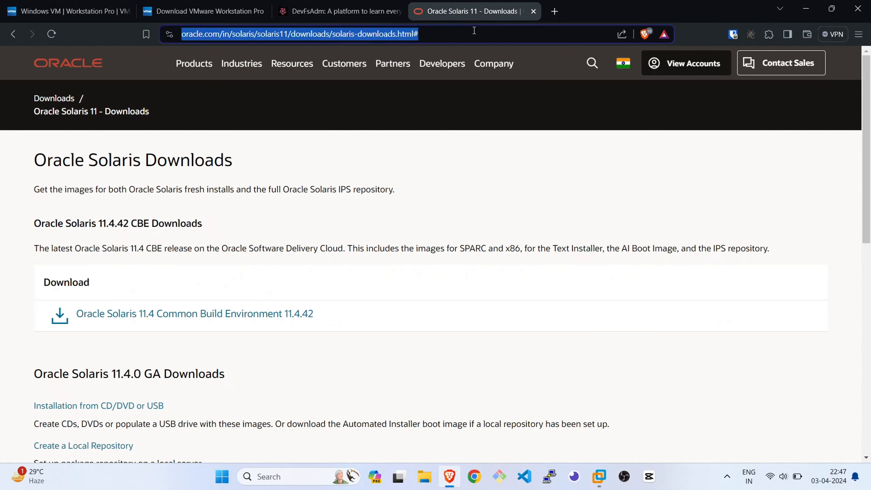
text(go)
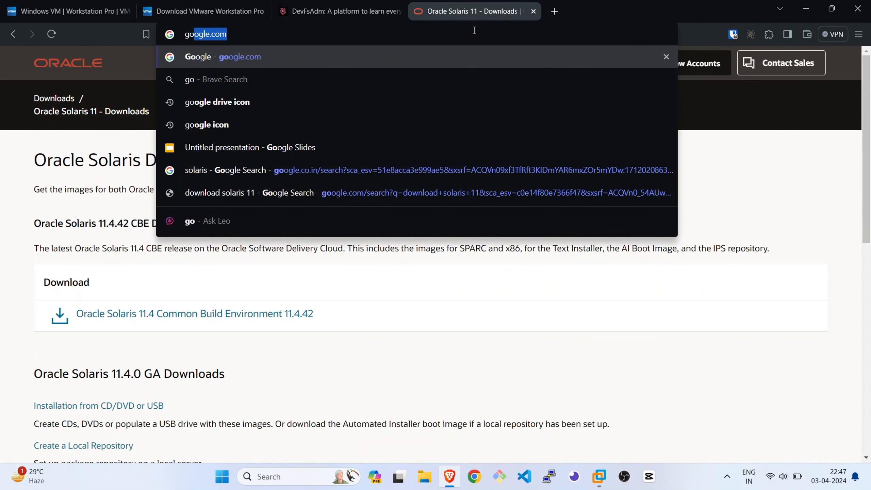
key(Return)
text(p)
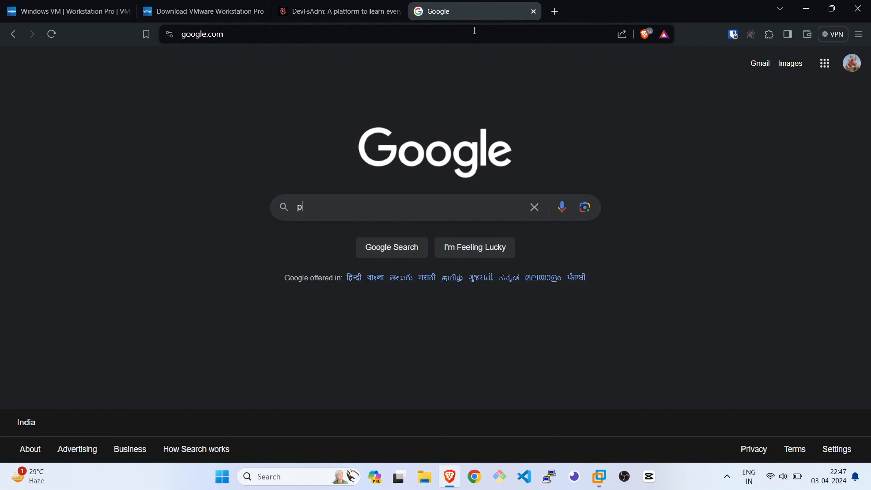
text(utty ter)
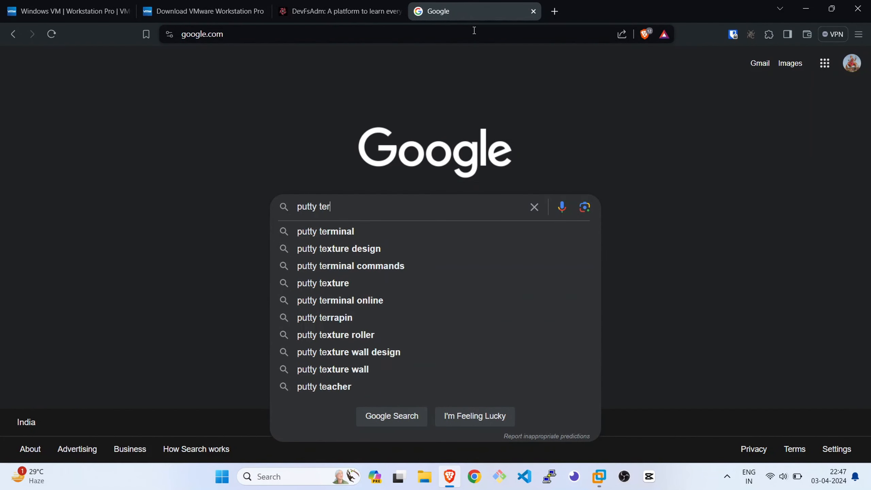
text(minal)
key(Return)
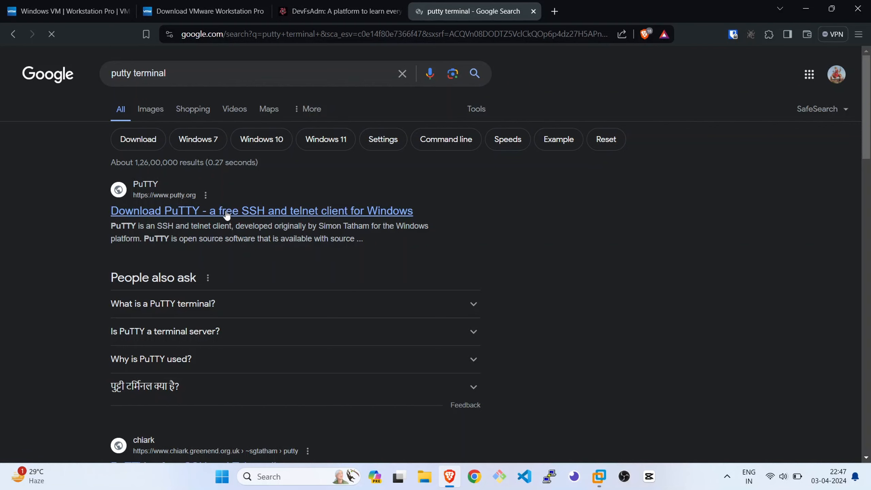
click(411, 220)
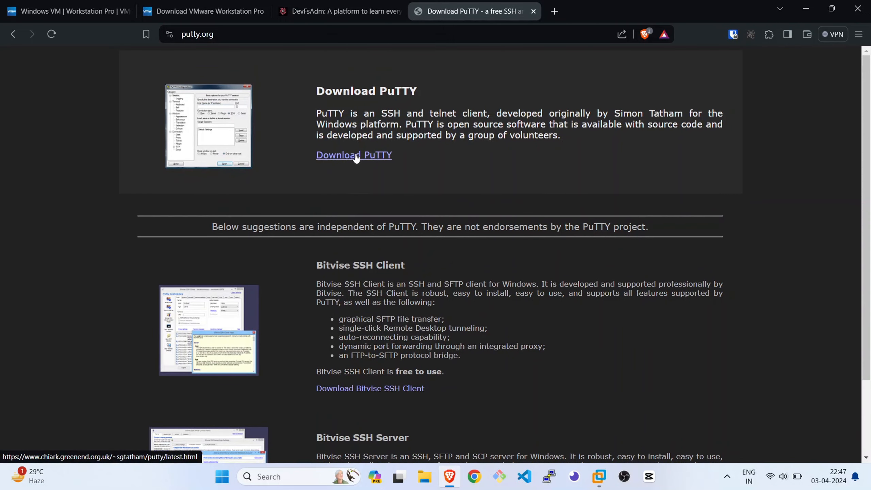
Switch to PuTTY to view its configuration window, and close both it and the PuTTY download page
click(550, 476)
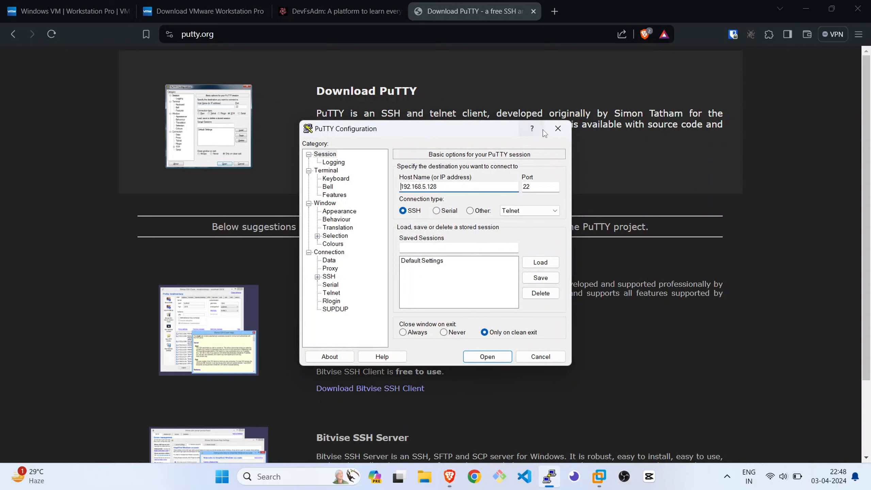
click(559, 130)
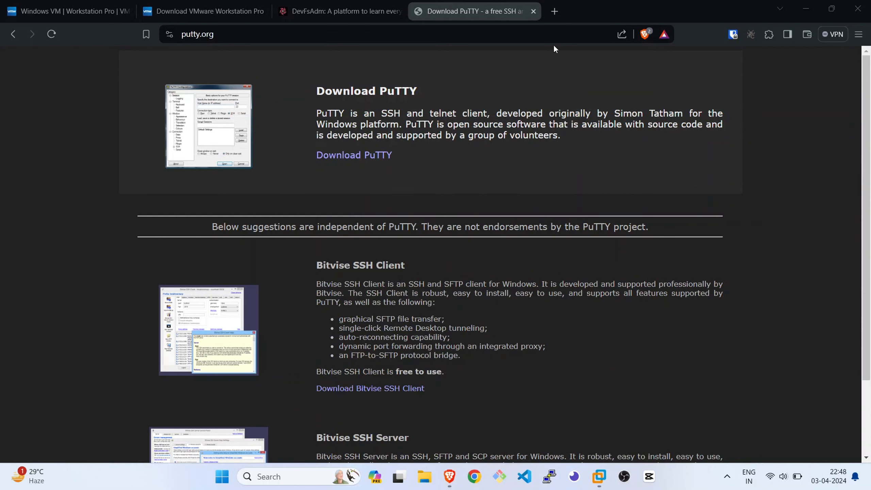
click(534, 11)
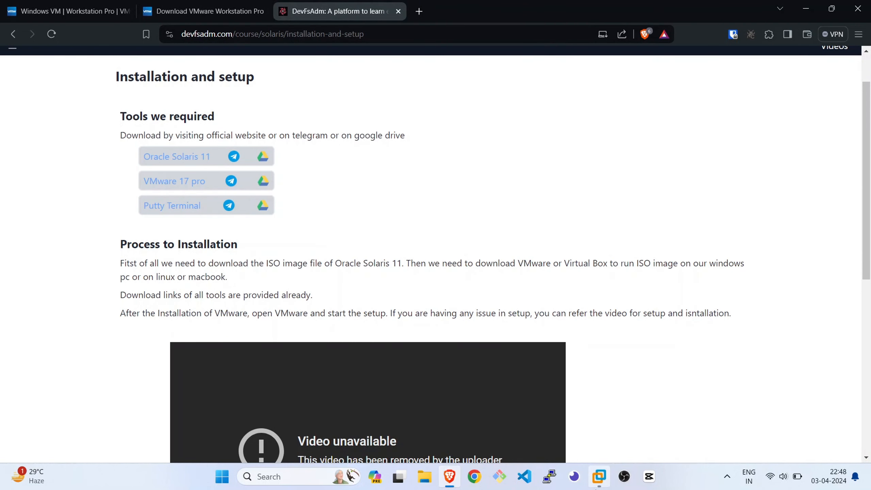
Switch to VMware Workstation, open a new window and go to its Home page
click(600, 482)
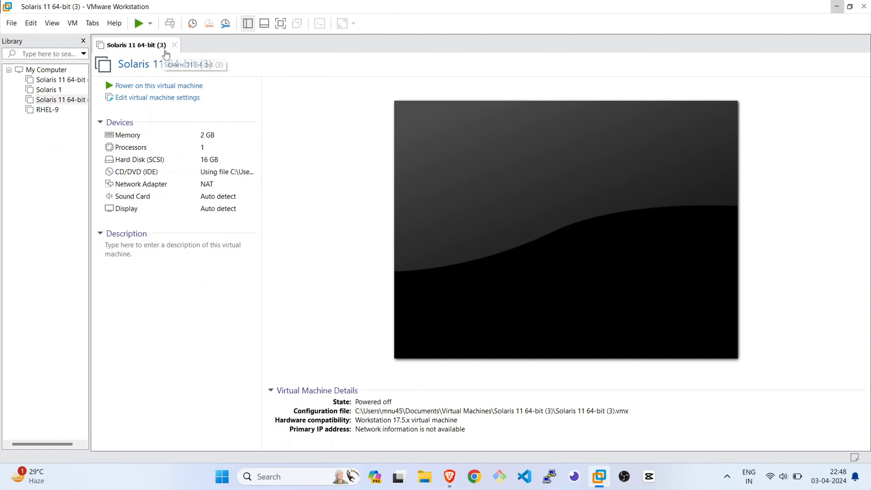
click(11, 23)
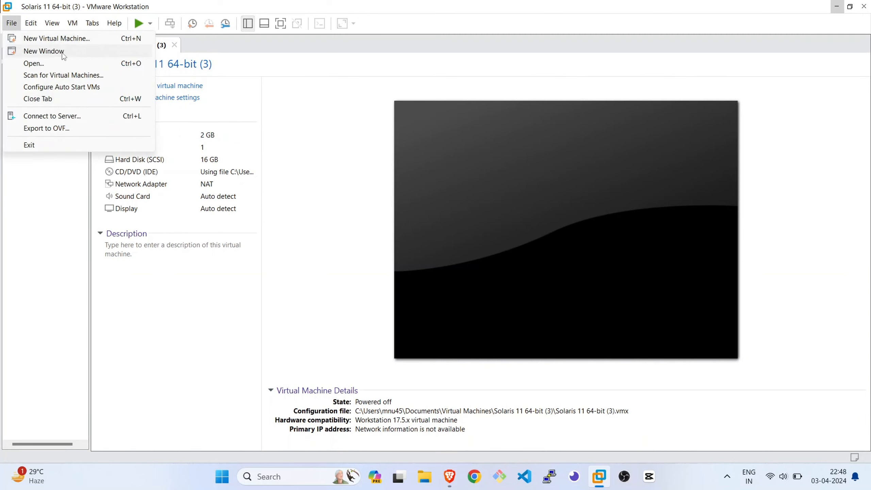
key(Escape)
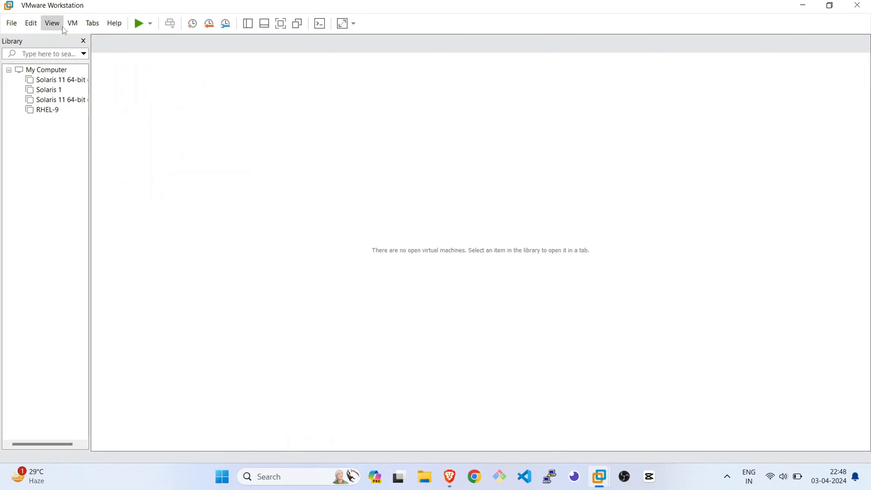
click(31, 24)
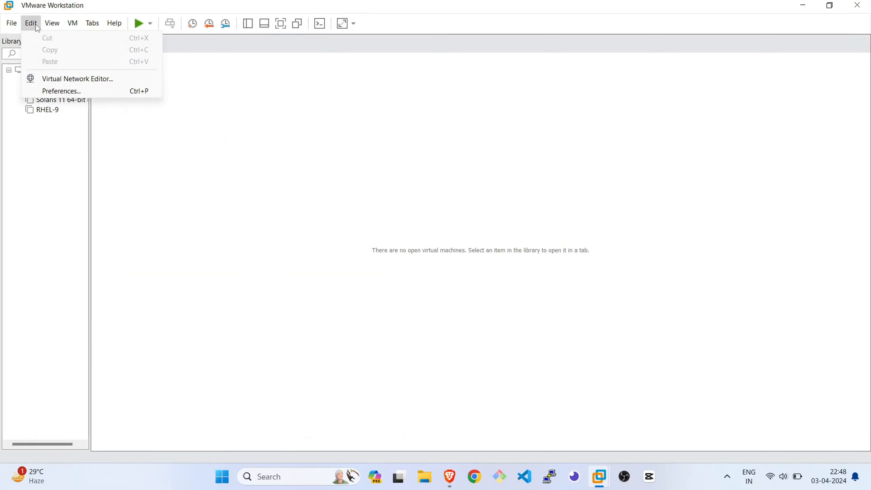
mouse_move(55, 24)
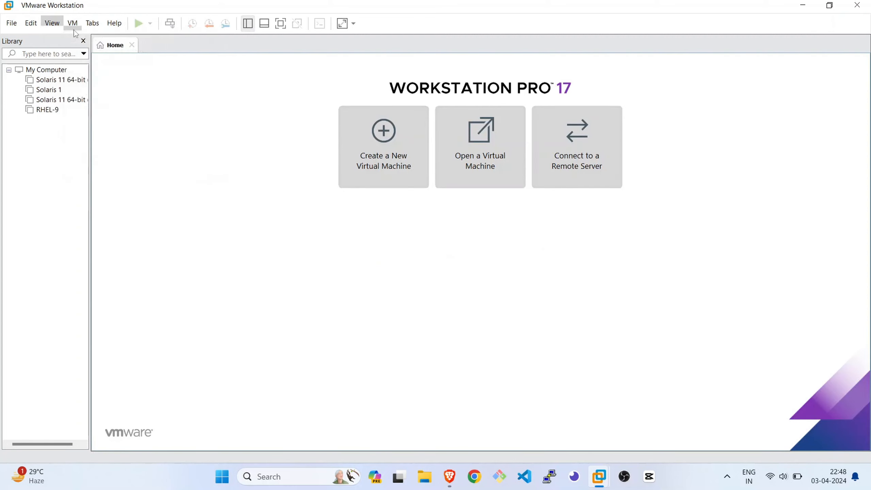
mouse_move(87, 33)
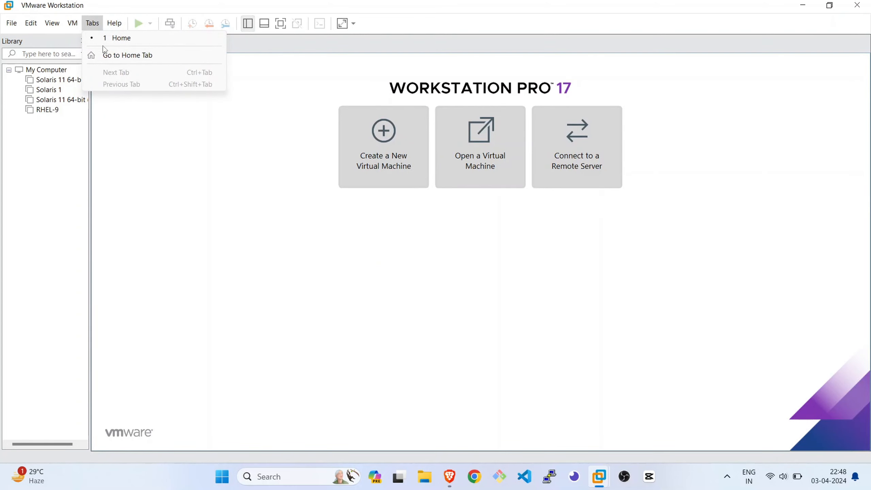
click(113, 57)
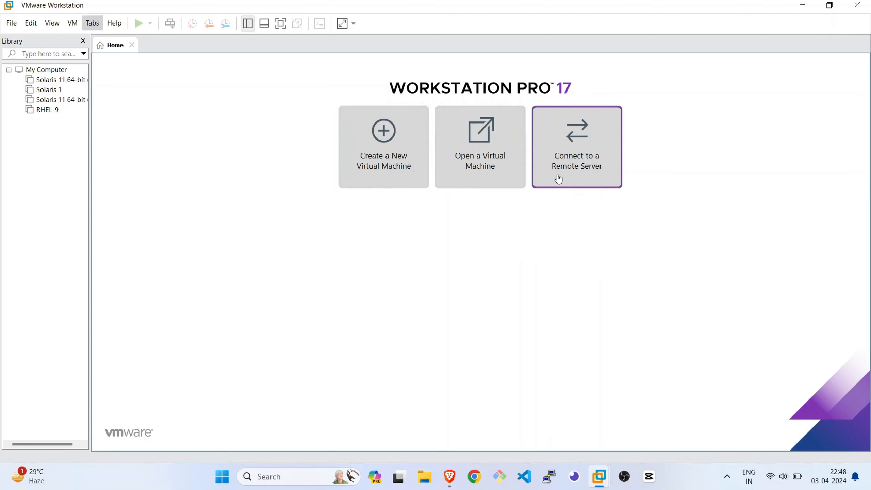
Start creating a new virtual machine with the Typical (recommended) configuration and advance to the guest operating system installation options
click(398, 180)
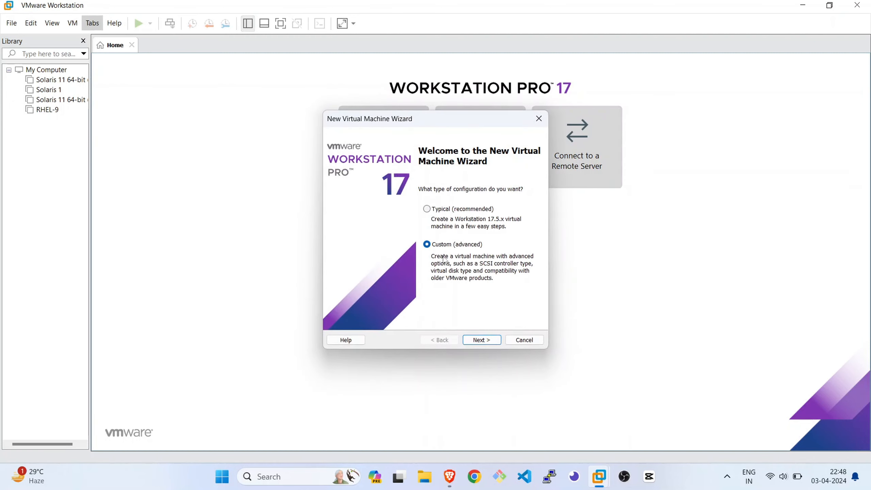
click(461, 215)
click(488, 345)
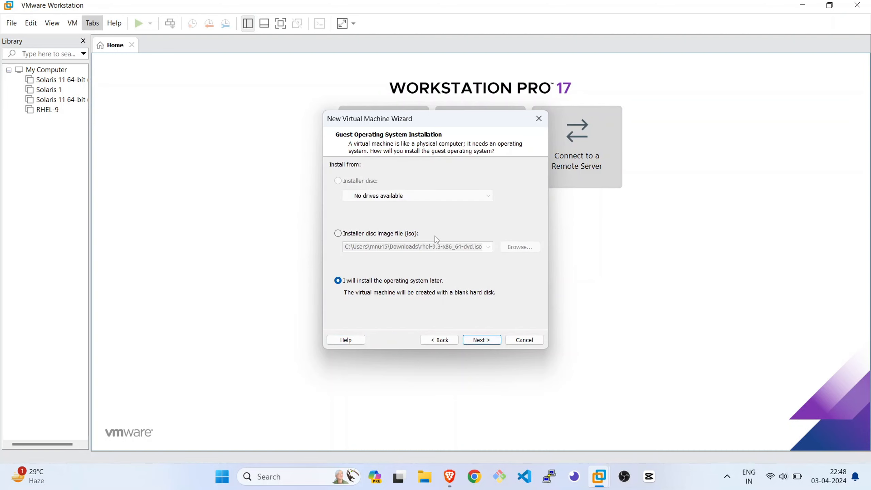
Choose installation from a disc image file, and check the Oracle Solaris 11 download links on the browser's course page before returning to VMware Workstation
click(379, 236)
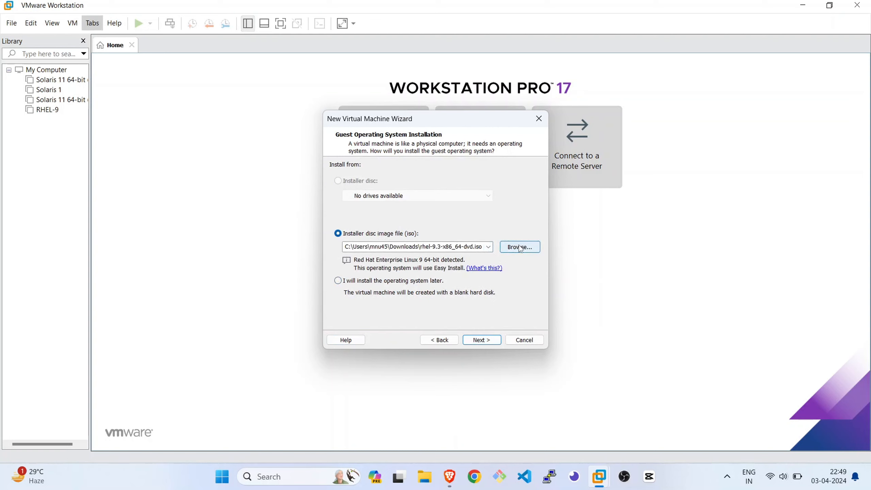
click(447, 482)
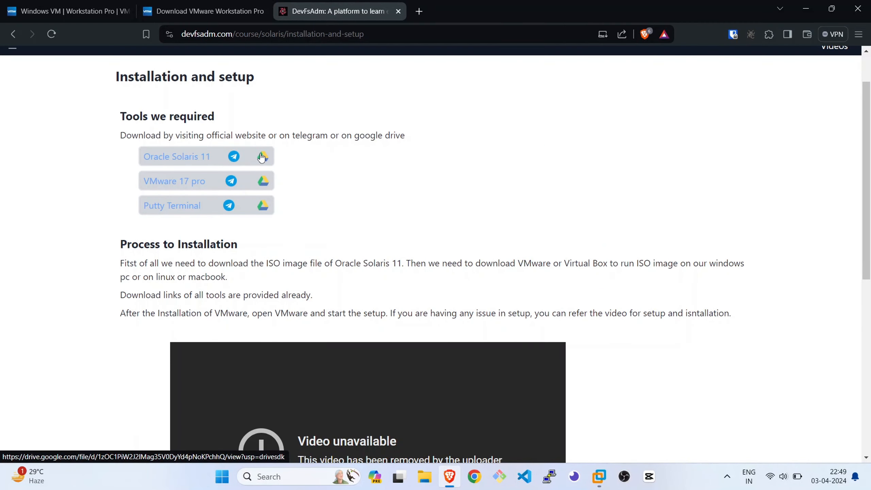
mouse_move(612, 482)
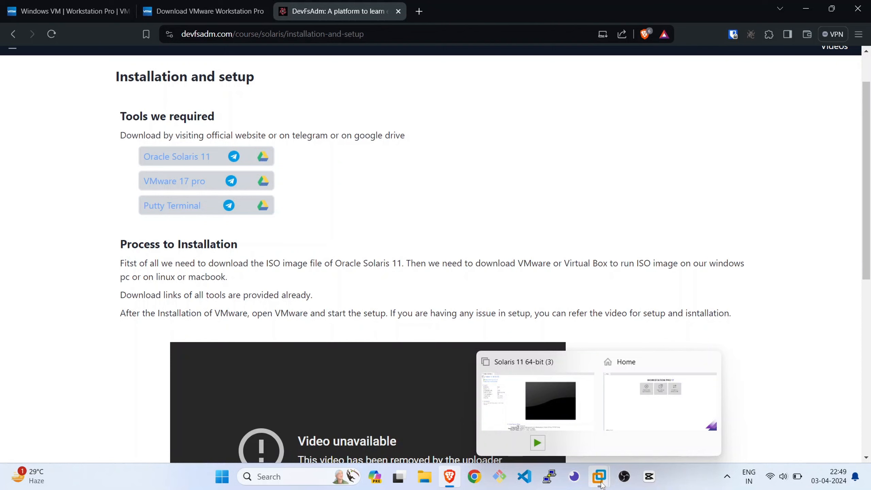
click(637, 424)
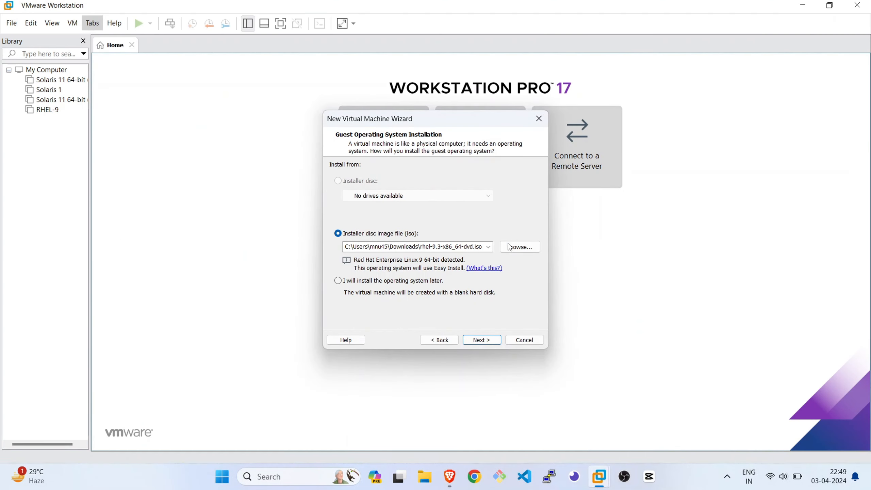
Set the installer image to sol-11_3-text-x86 from the Documents folder and advance to naming the virtual machine
click(521, 250)
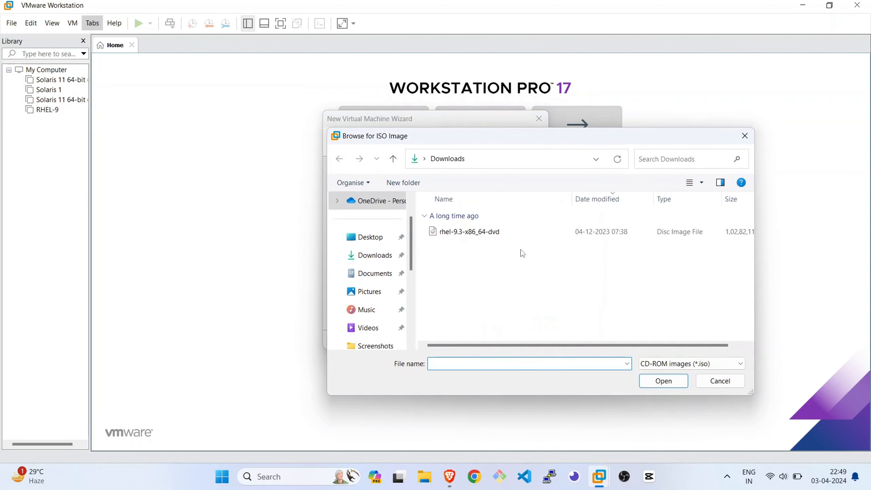
click(375, 273)
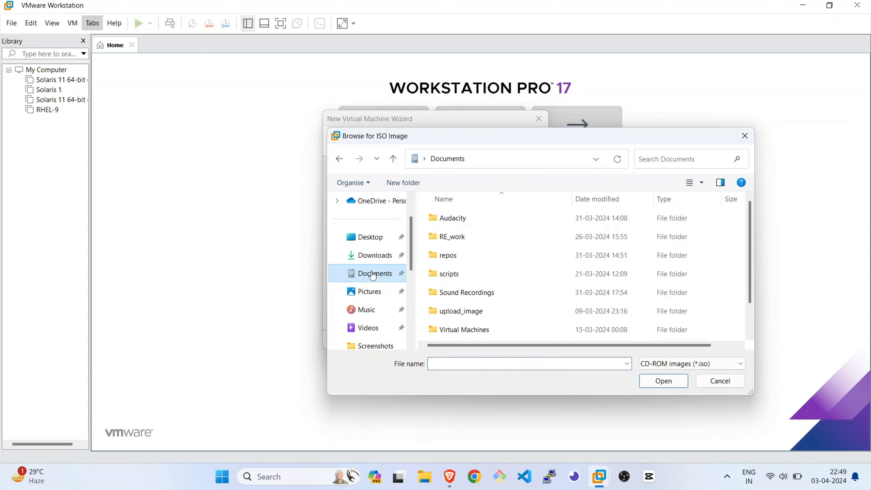
scroll(491, 301, down, 1)
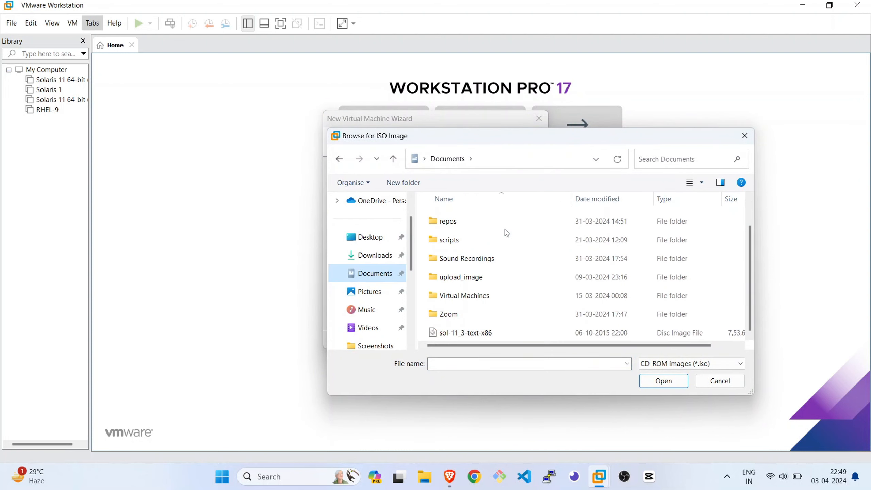
click(498, 333)
click(663, 381)
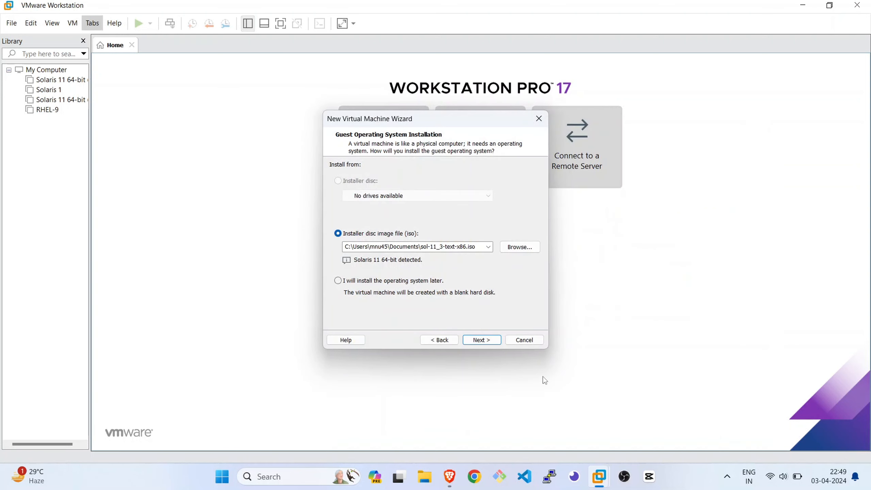
click(491, 343)
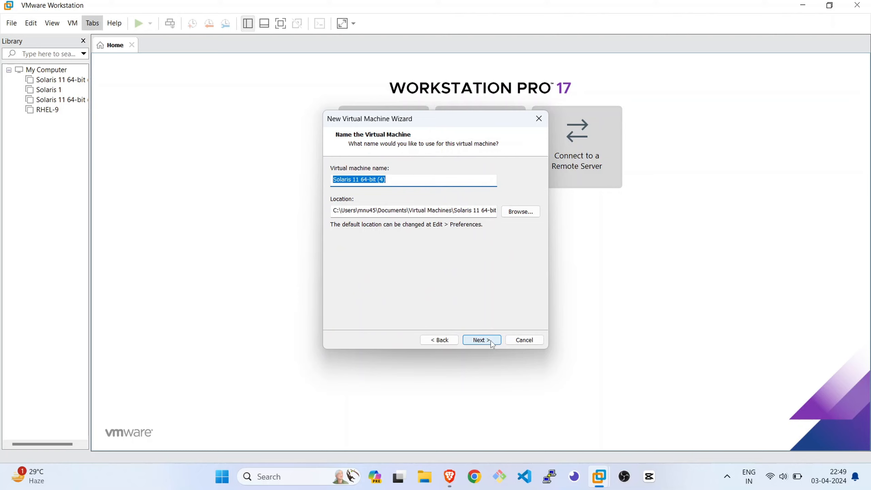
Keep the name Solaris 11 64-bit (4) and a 16 GB disk split into multiple files, and create and power on the virtual machine
click(428, 183)
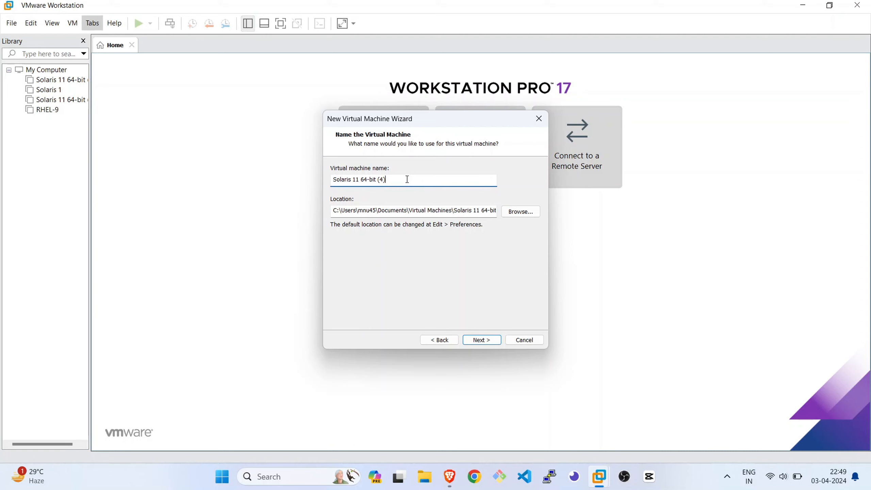
click(483, 343)
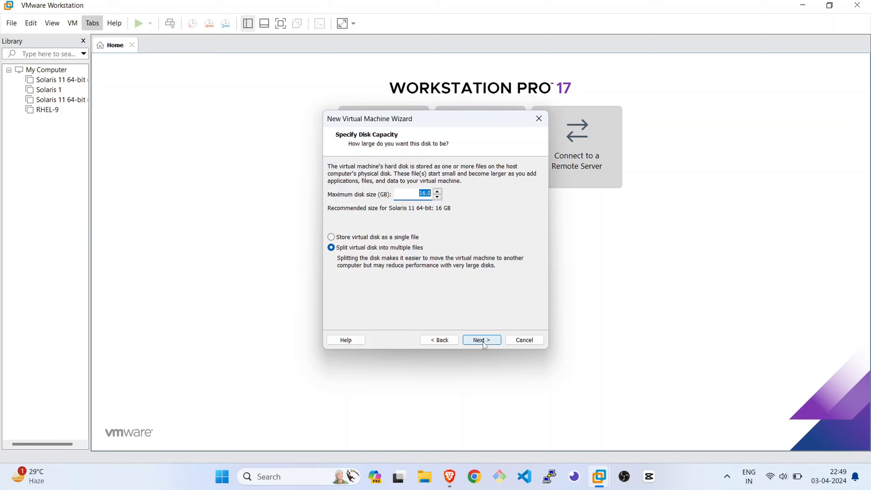
click(484, 342)
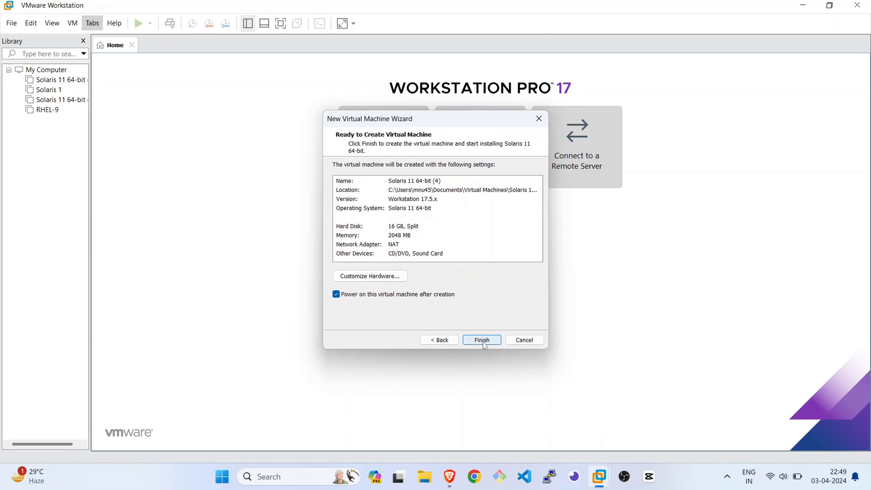
click(484, 342)
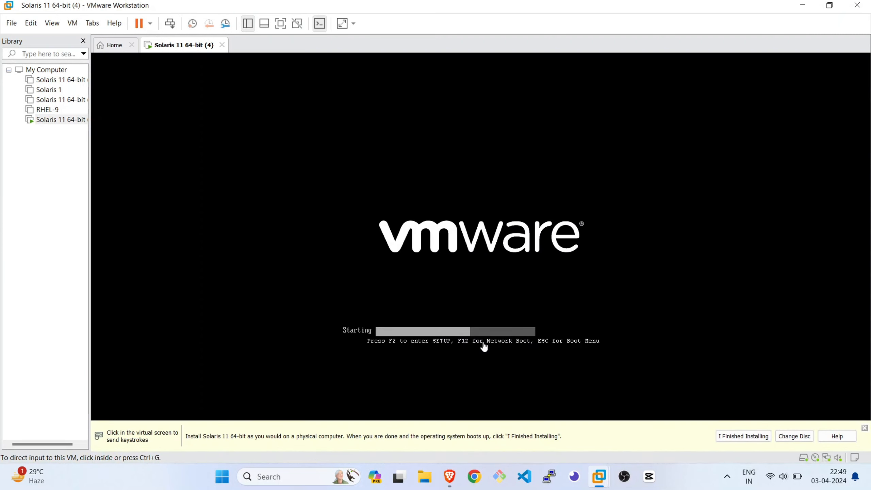
Dismiss the guest installation reminder as finished, and direct input into the virtual machine's console and release it again
click(751, 436)
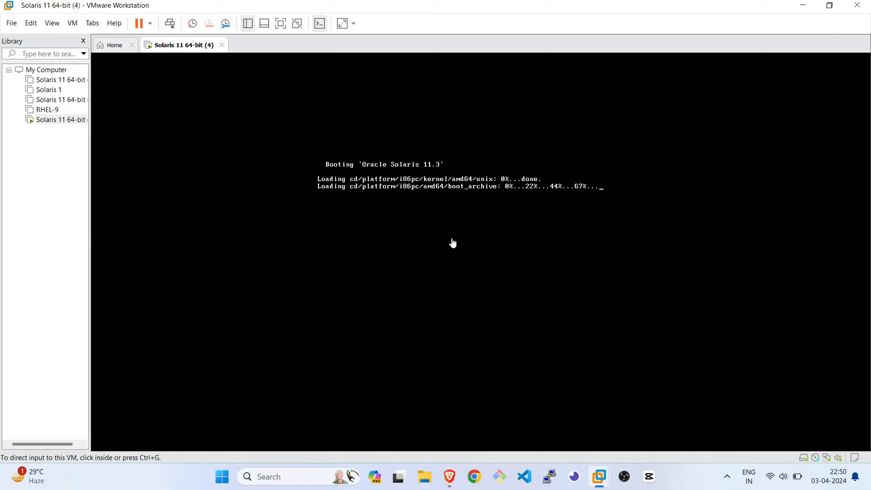
click(472, 227)
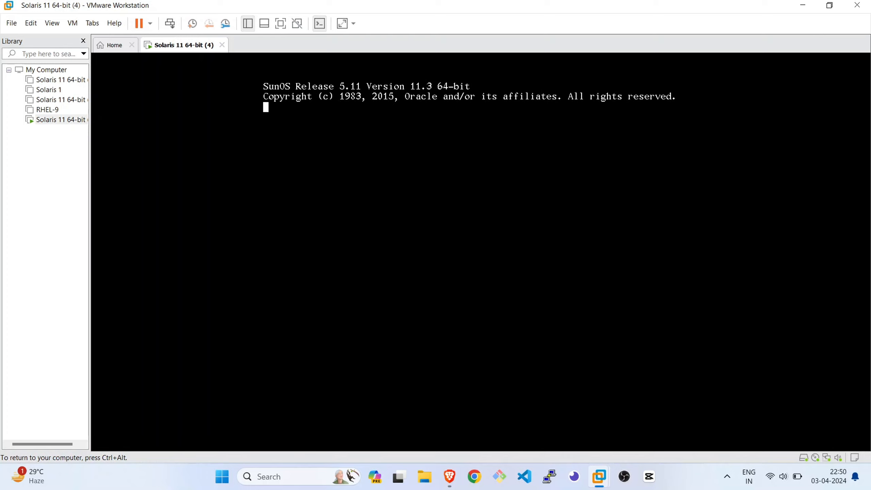
key(ctrl+alt)
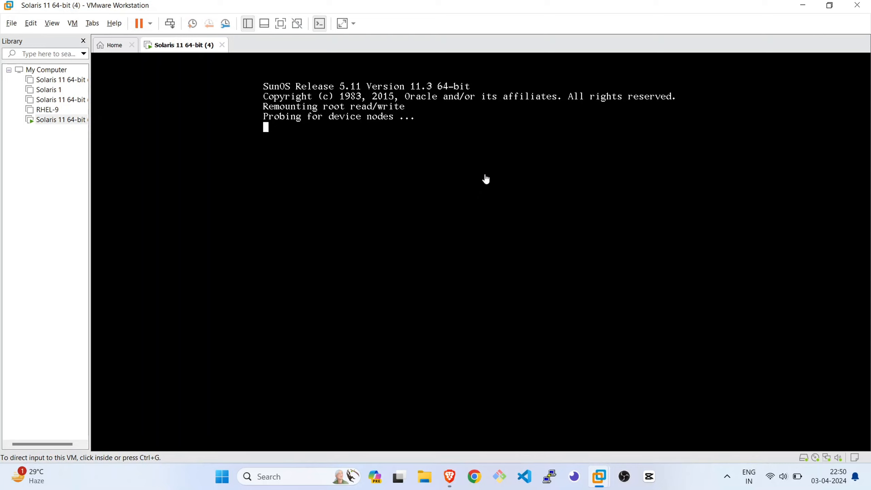
Accept the default US-English keyboard layout and English language in the Solaris installer console, and release input to the host
click(486, 176)
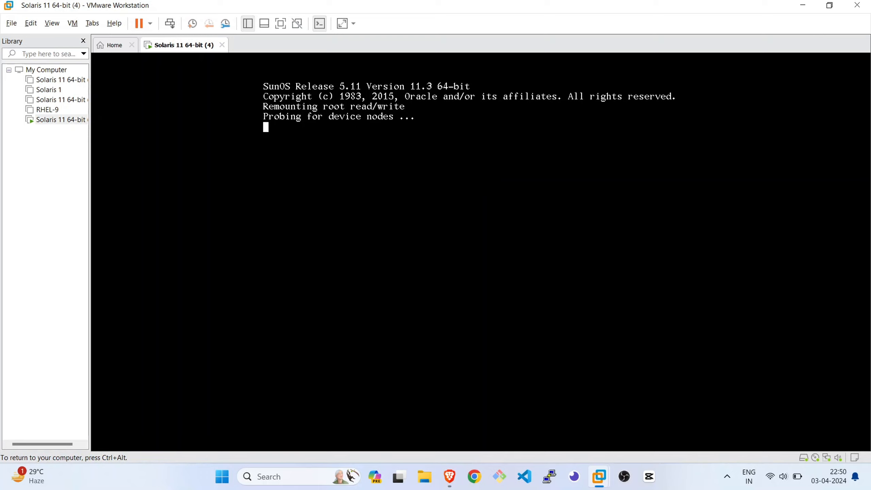
key(Return)
key(Return)
key(Return)
key(Return)
key(ctrl+alt)
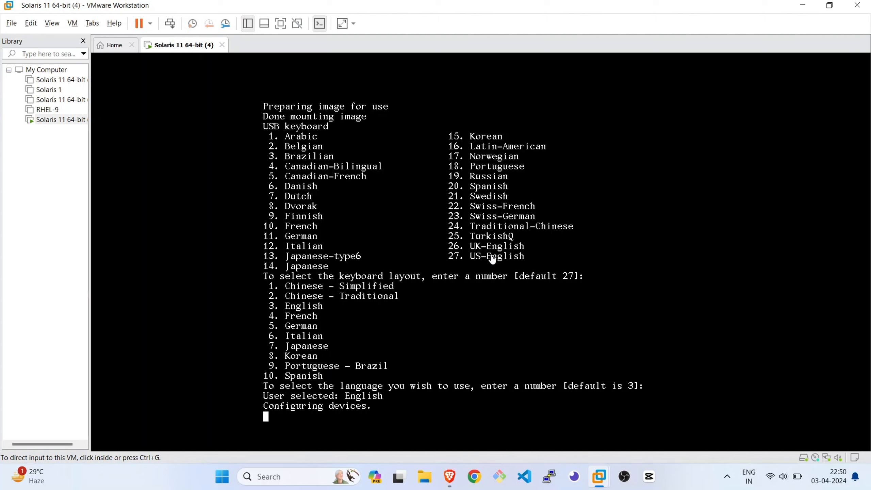
click(587, 276)
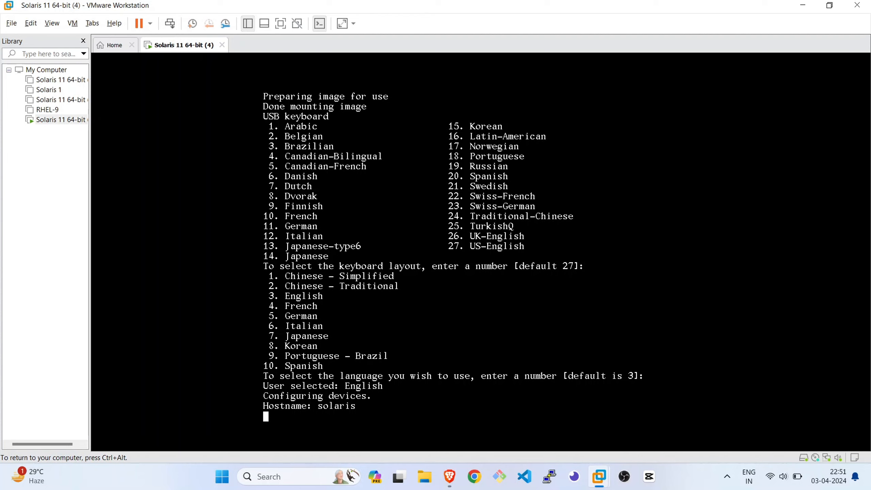
key(ctrl+alt)
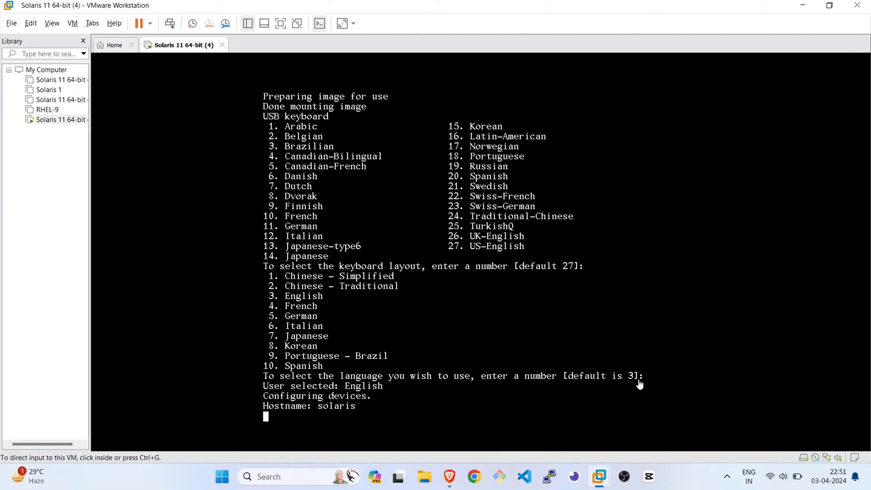
click(652, 380)
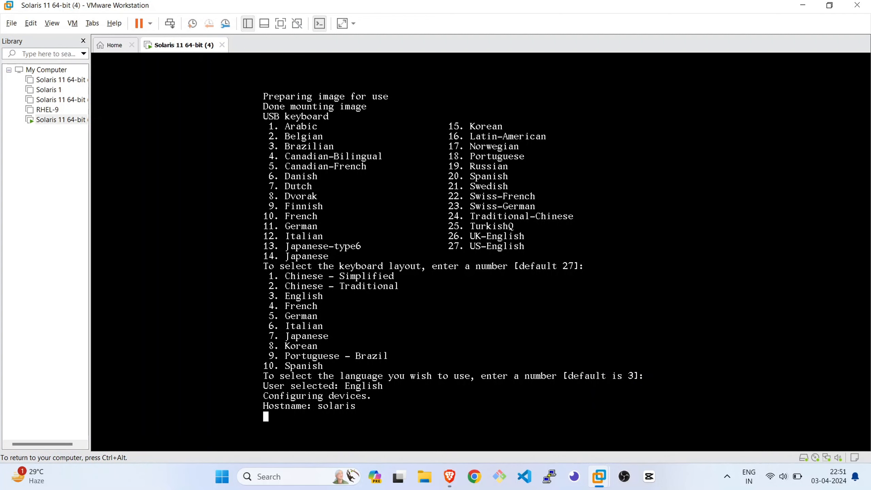
key(Return)
key(Return)
key(Return)
key(Return)
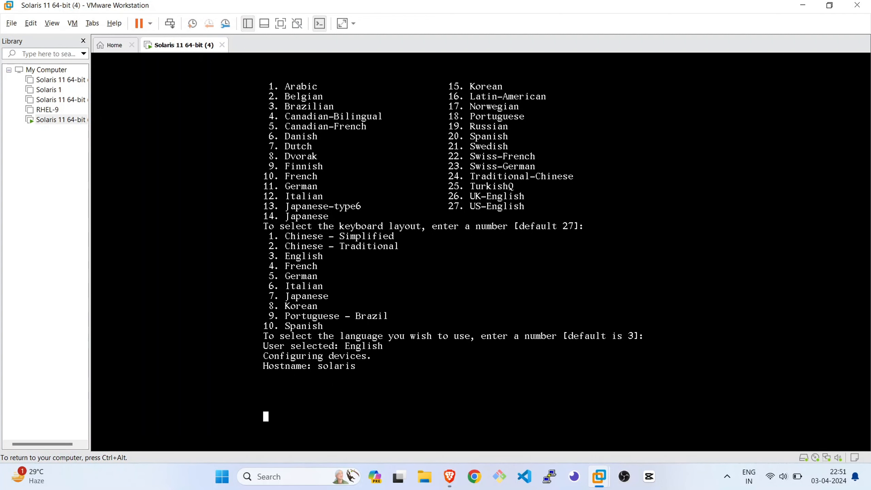
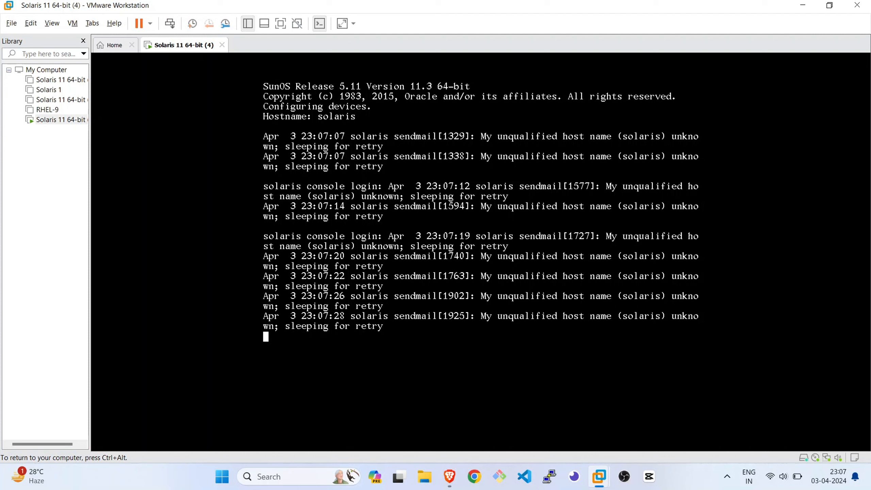
Log in to the Solaris console as root with the account password, and release input to the host
key(Return)
key(Return)
key(Return)
key(Return)
key(Return)
key(Return)
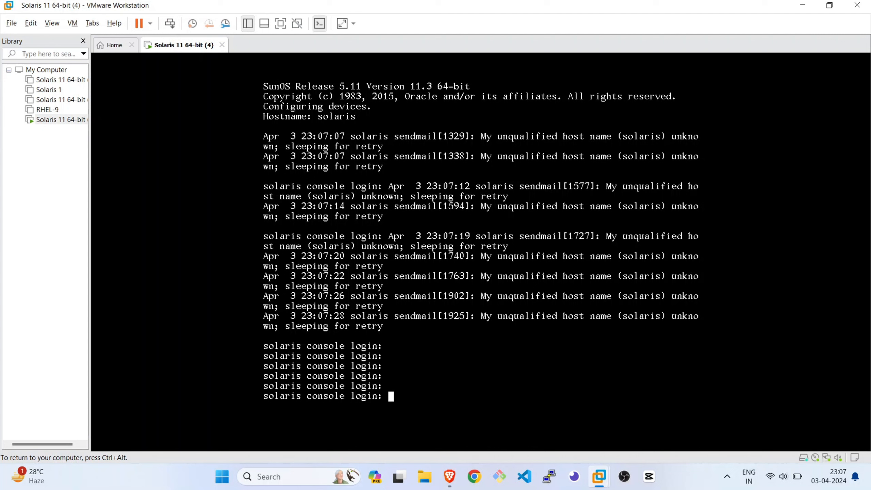
text(root)
key(Return)
key(Return)
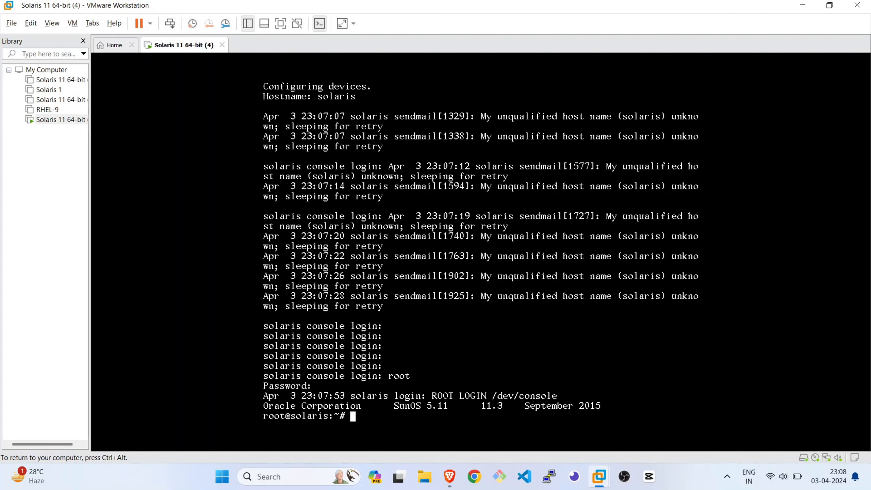
key(ctrl+alt)
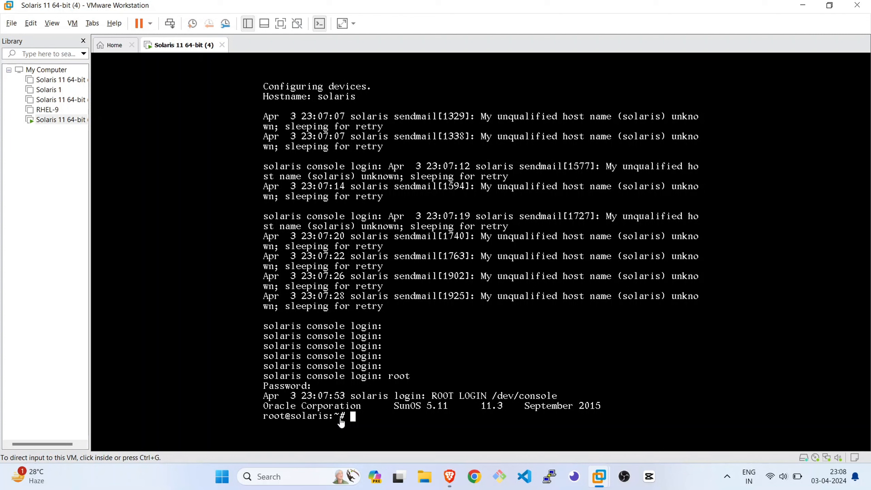
Direct input into the Solaris console, clear the terminal twice, and release input to the host
click(560, 347)
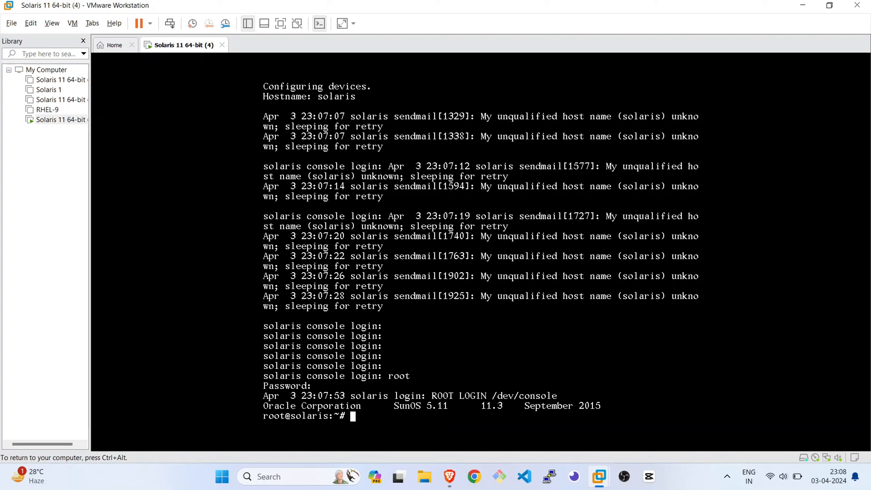
text(clear)
key(Return)
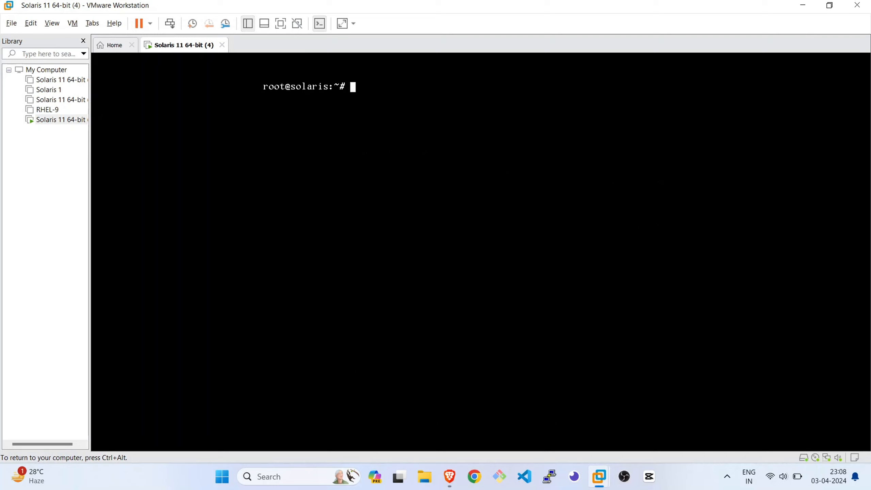
text(clear)
key(Return)
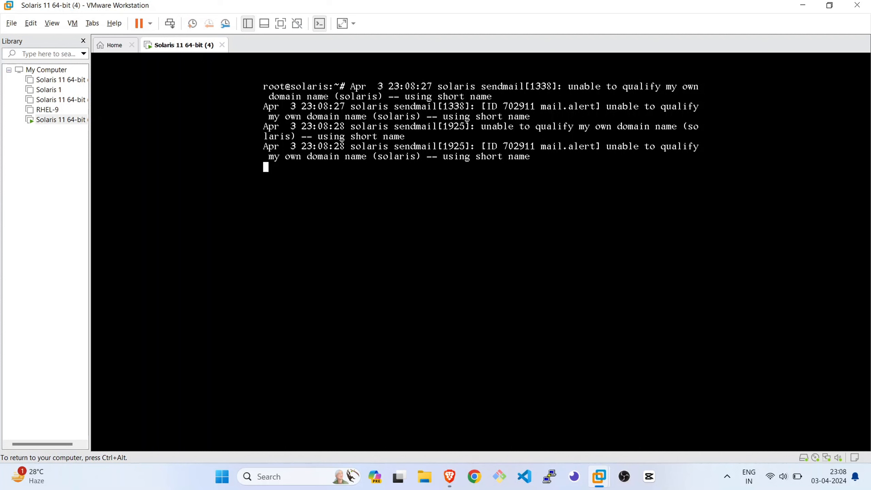
key(ctrl+alt)
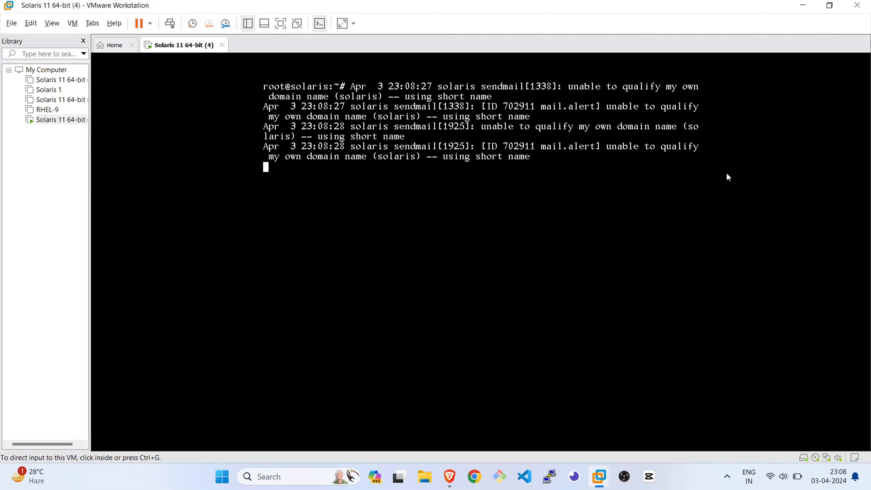
Switch to the DevFsAdm site in the browser and open the Solaris course's Installation and Setup lesson
click(800, 10)
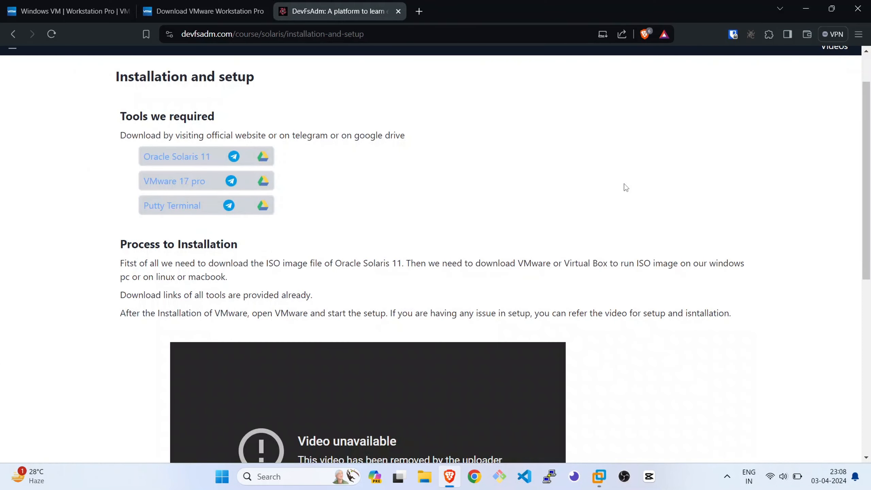
click(181, 12)
click(316, 13)
scroll(260, 91, up, 2)
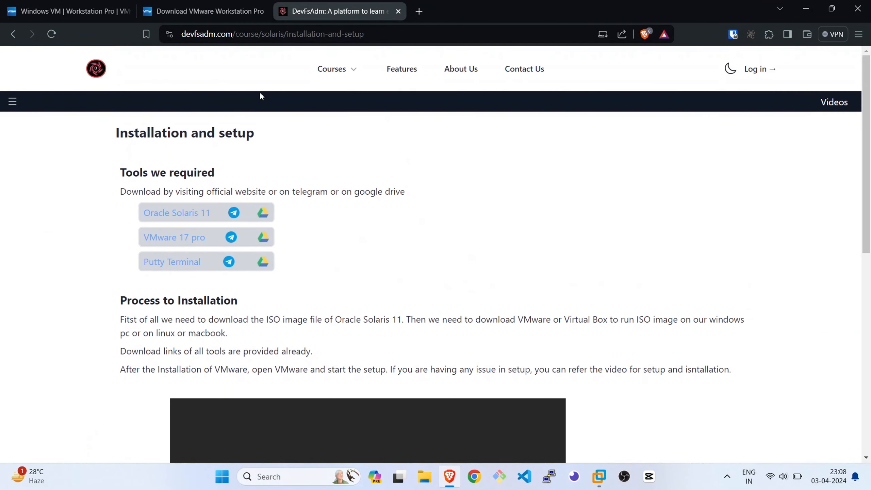
click(345, 76)
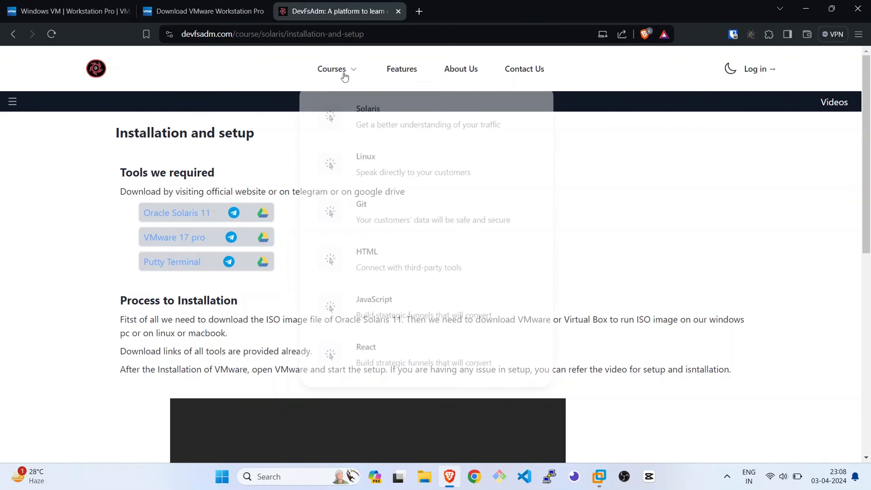
click(369, 114)
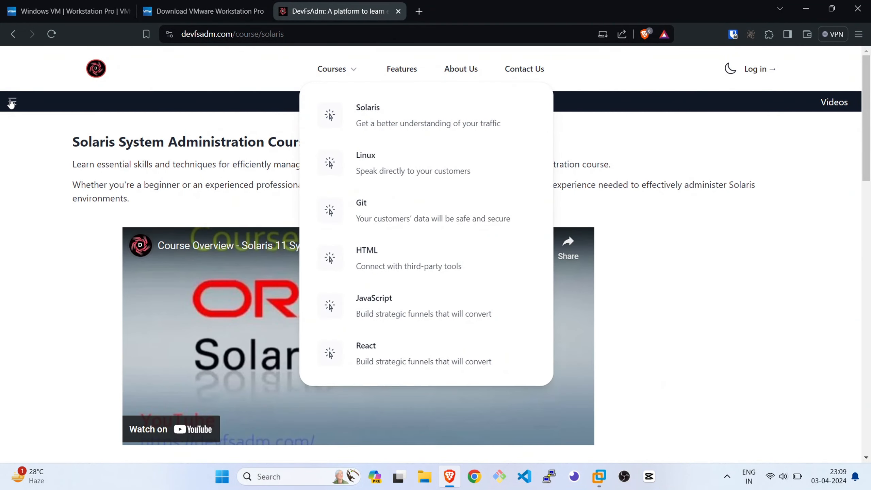
click(11, 102)
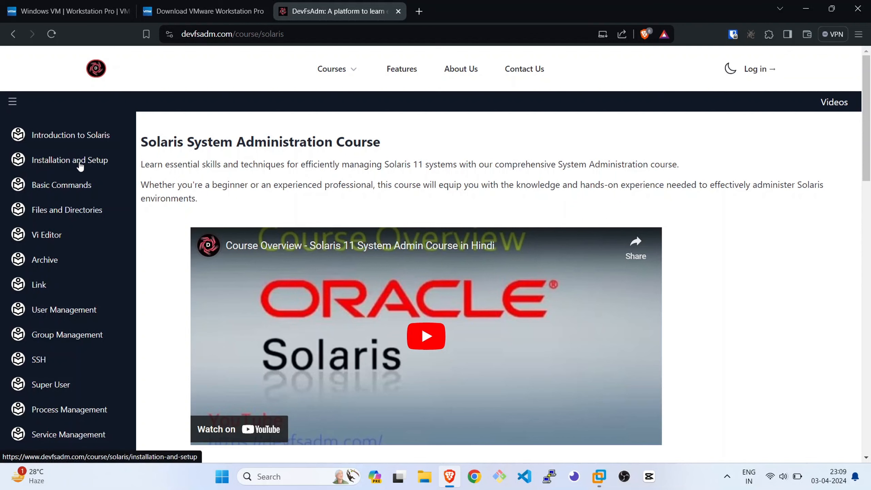
click(74, 160)
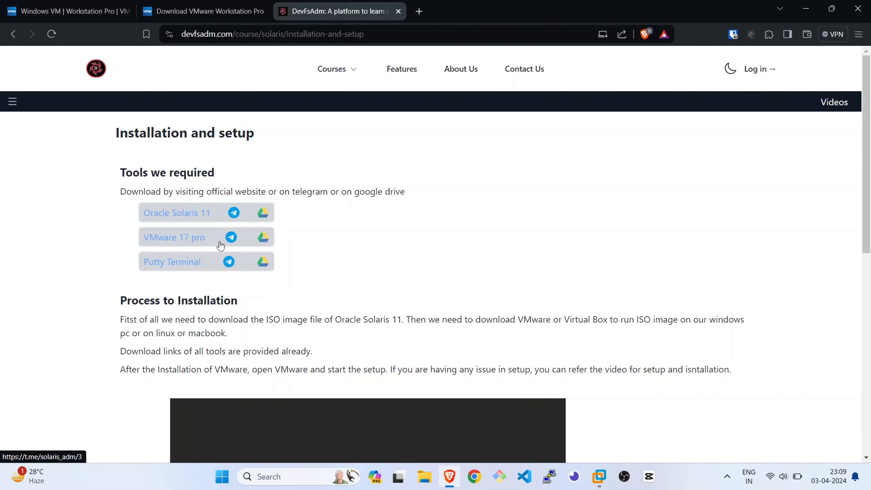
Examine the Installation and setup lesson, highlighting the VMware Pro licence key near its end and returning to the required tools
scroll(221, 246, down, 1)
scroll(221, 246, down, 10)
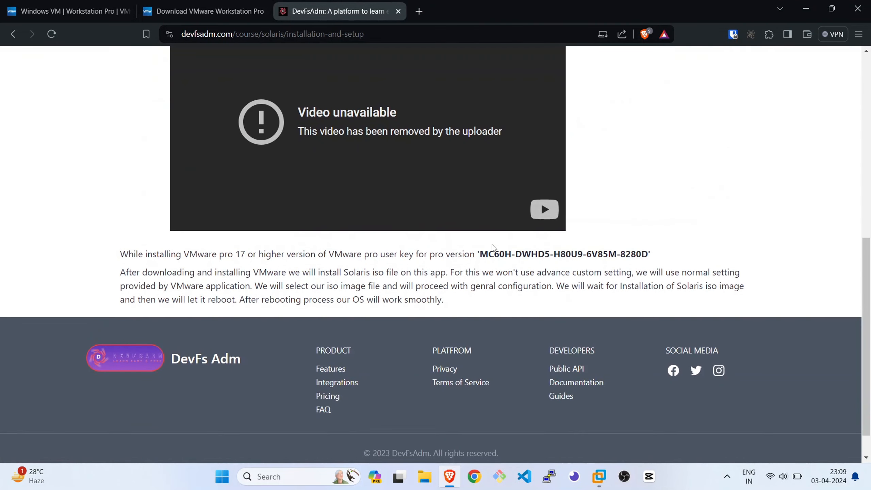
drag(488, 254, 641, 256)
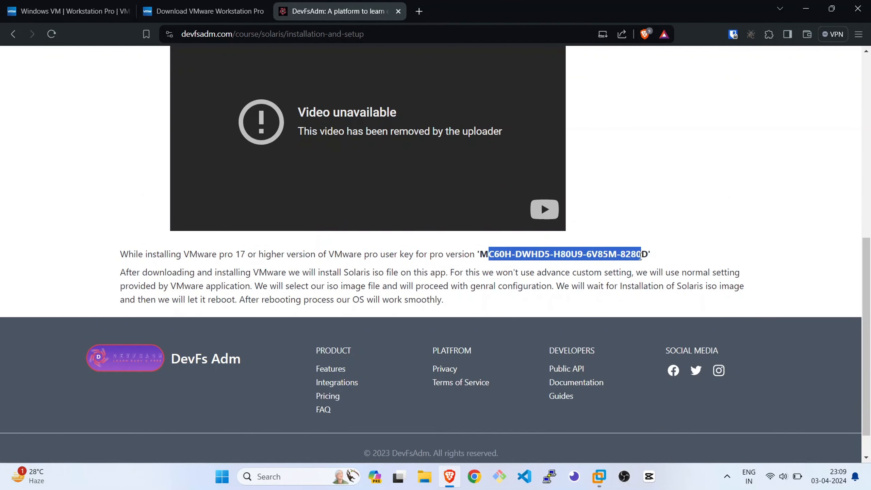
scroll(698, 216, up, 10)
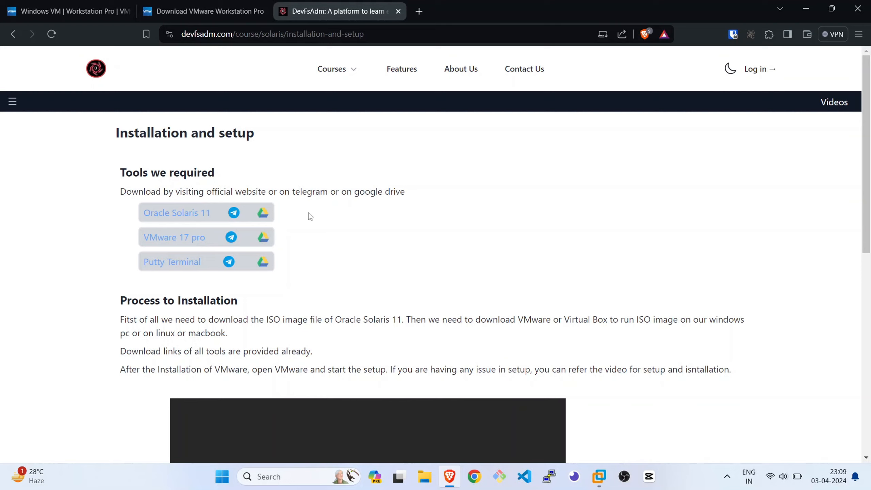
Switch to the VMware Workstation home page and start a new virtual machine with the Typical configuration, stopping at the installation source
mouse_move(591, 464)
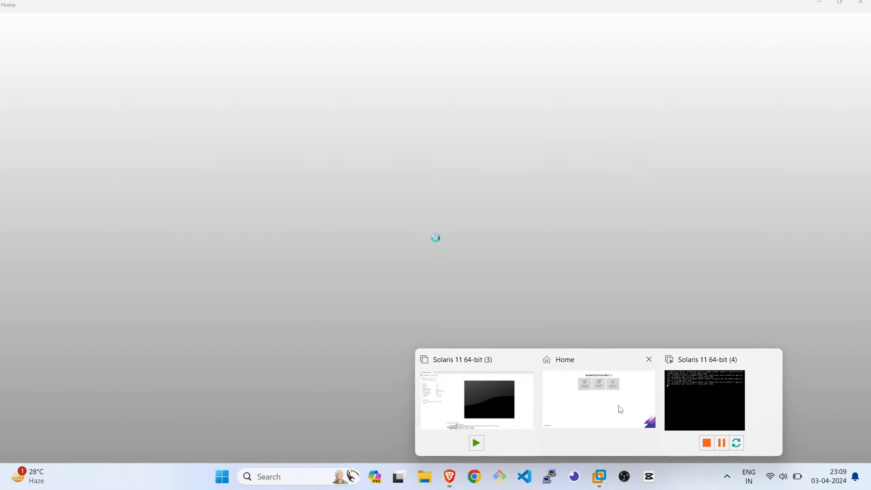
click(621, 409)
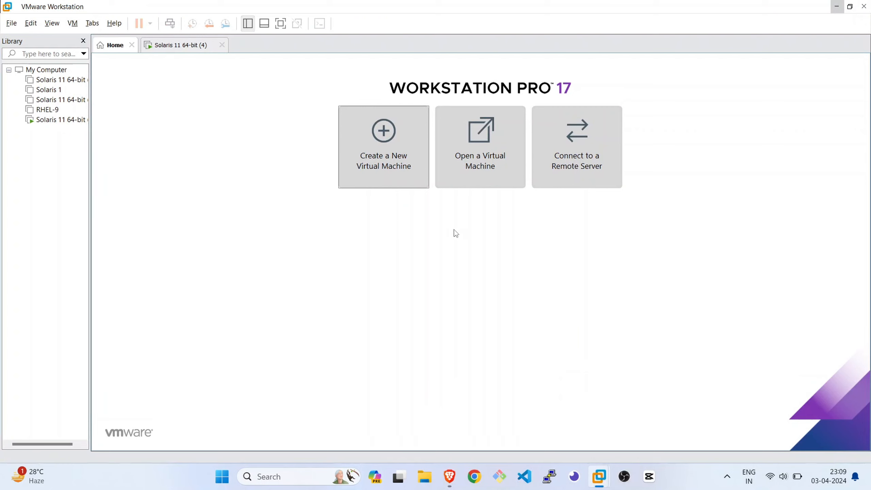
click(399, 175)
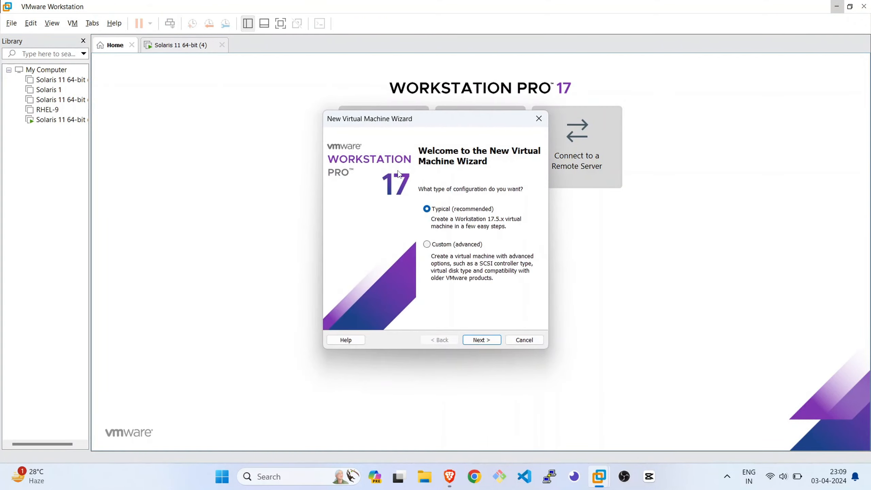
click(482, 340)
click(482, 340)
click(482, 339)
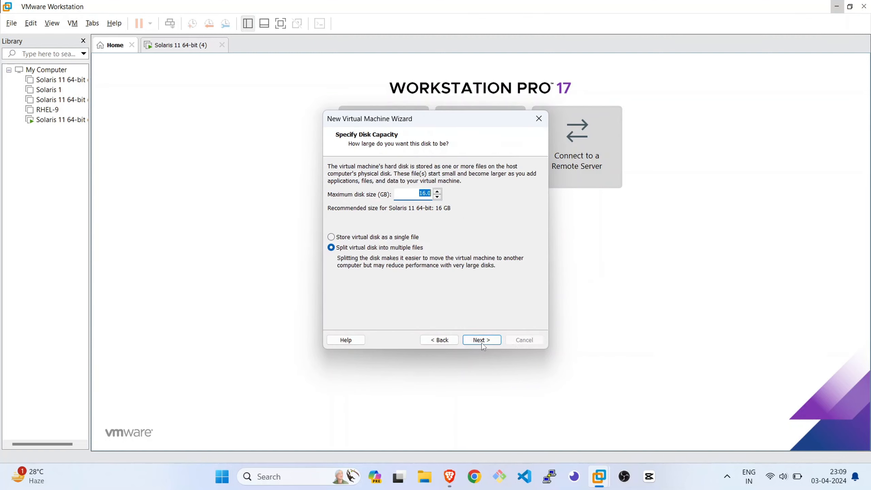
click(447, 340)
click(447, 340)
click(447, 340)
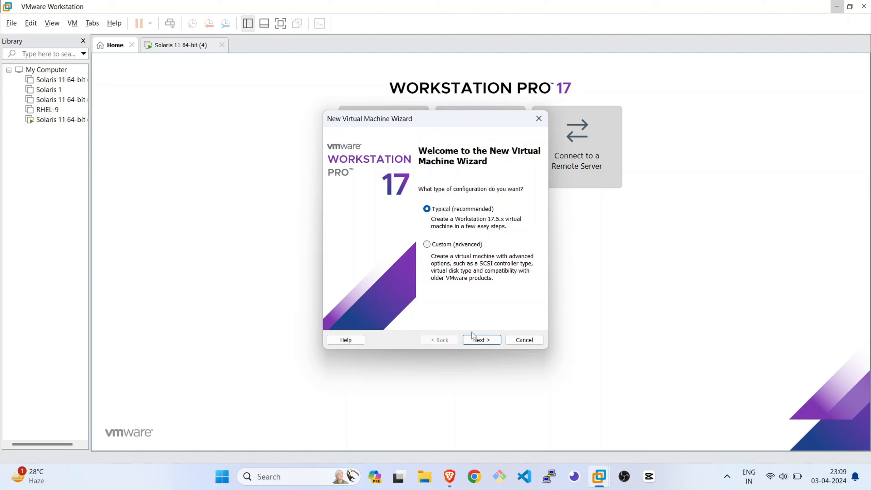
click(483, 340)
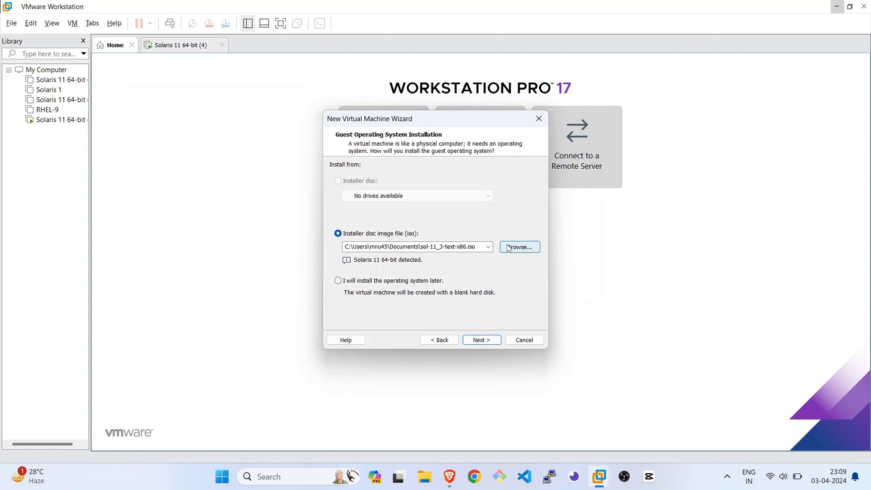
Set the installer disc image to sol-11_3-text-x86 from the Documents folder and advance to the virtual machine's name
click(518, 247)
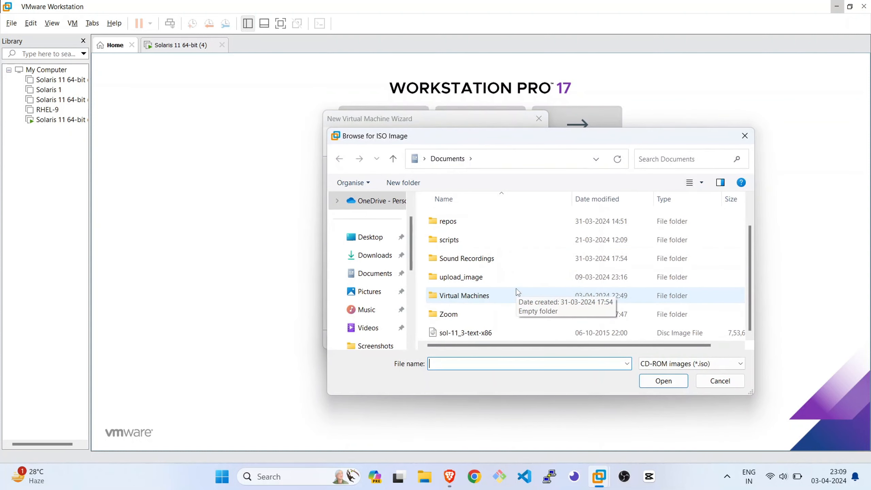
click(549, 331)
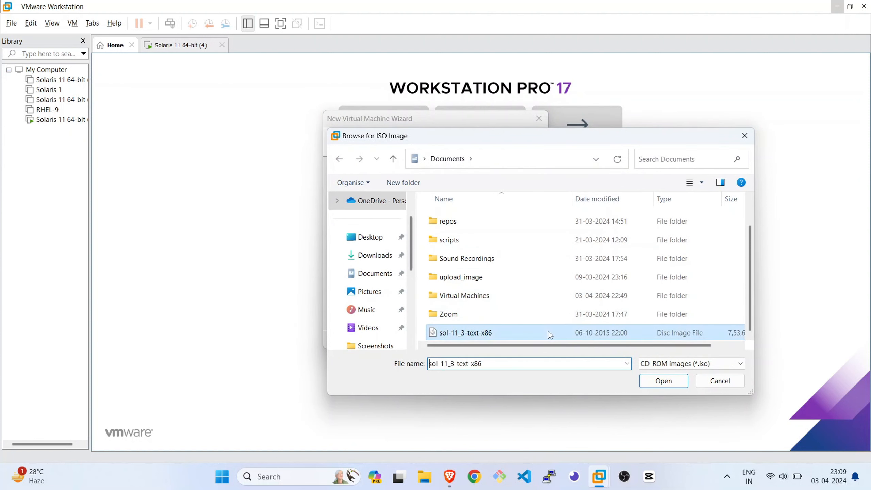
double_click(549, 331)
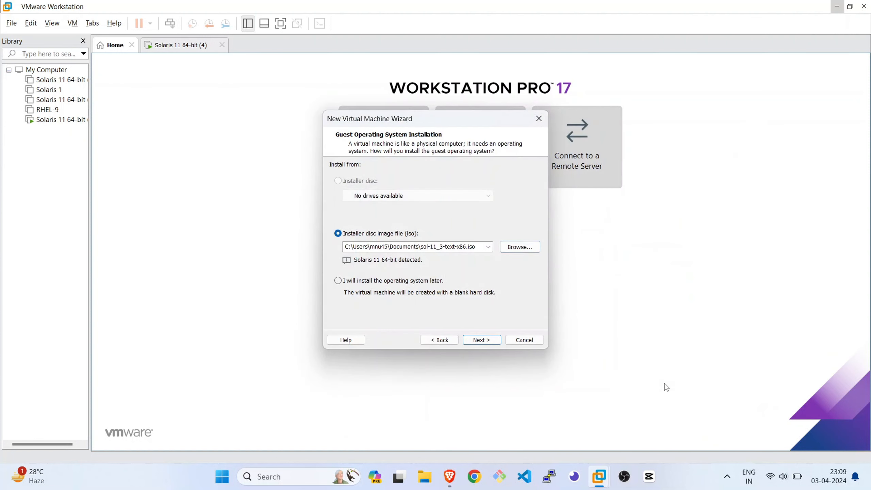
click(492, 340)
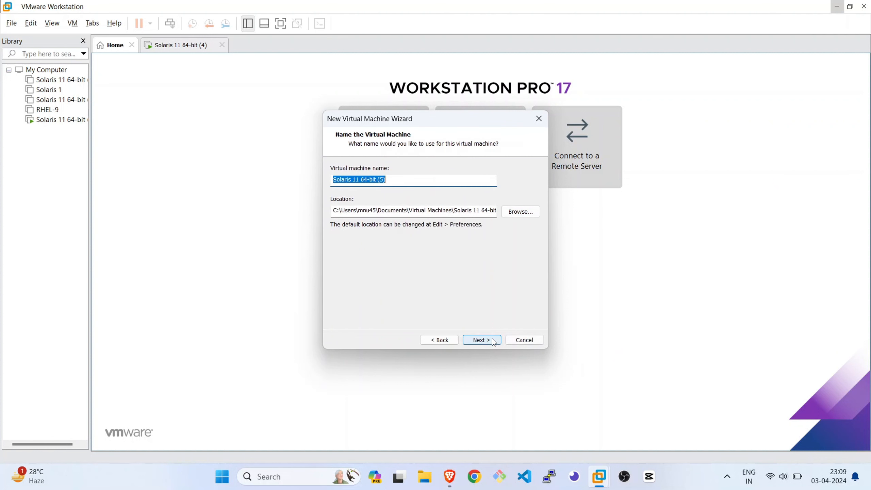
Keep the name Solaris 11 64-bit (5) and a 16 GB disk split into multiple files, and create and power on the machine
click(493, 340)
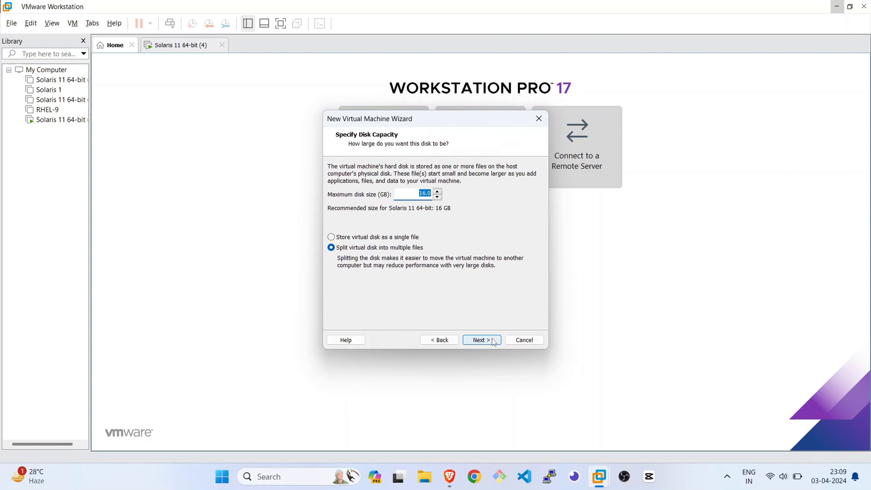
click(482, 339)
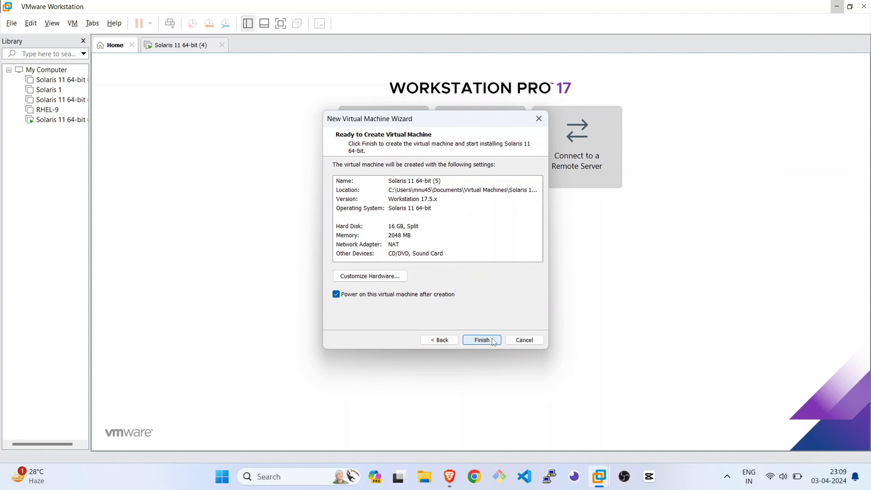
click(493, 342)
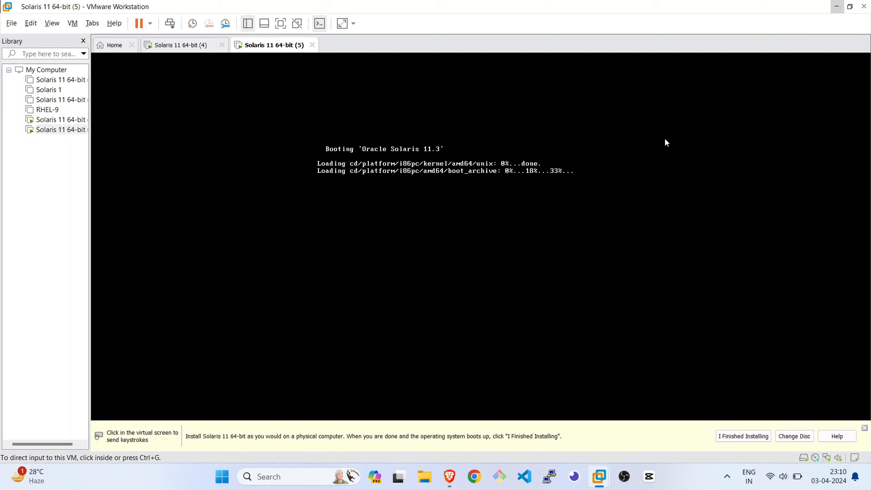
Shut down the guest of Solaris 11 64-bit (5) and select Solaris 11 64-bit (4) in the library
click(620, 178)
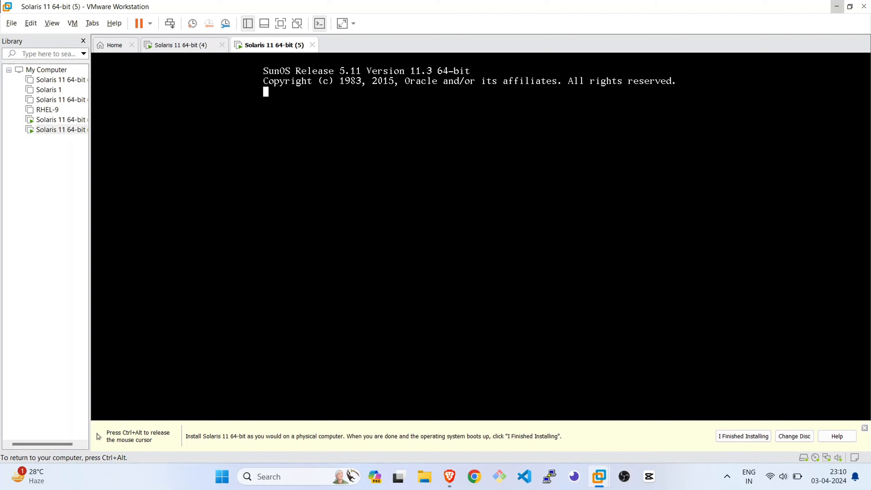
key(ctrl+alt)
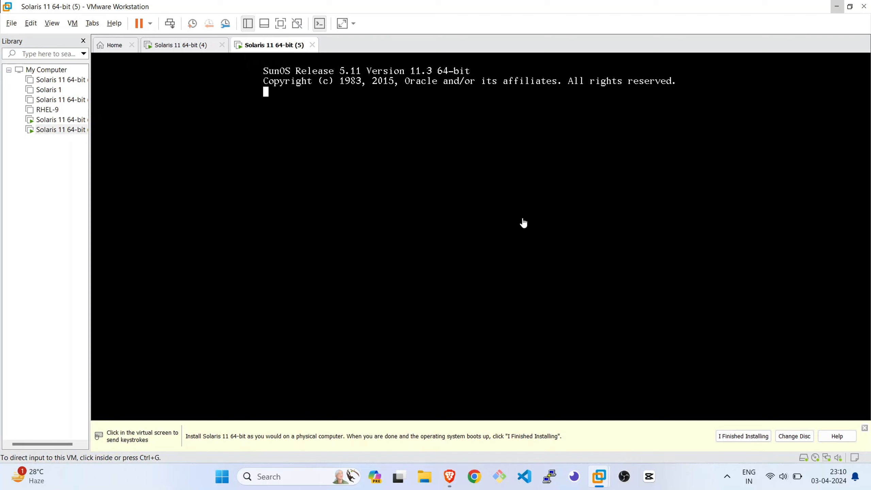
click(150, 23)
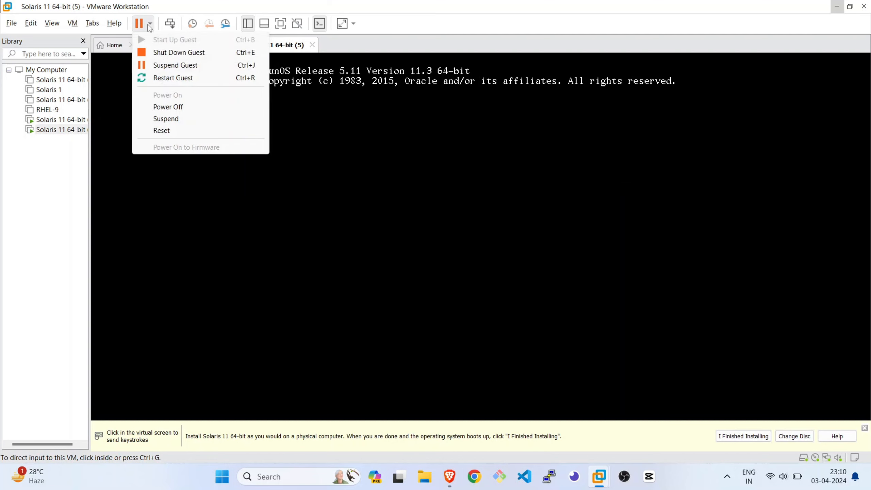
click(185, 53)
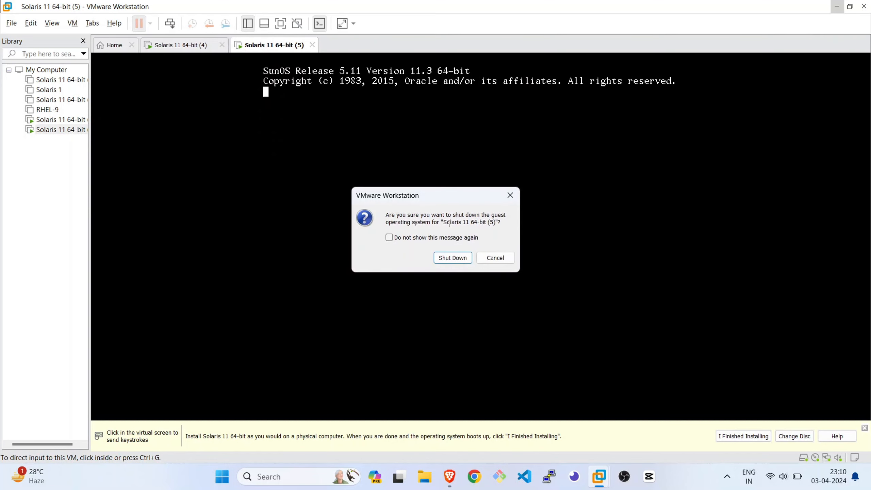
click(454, 261)
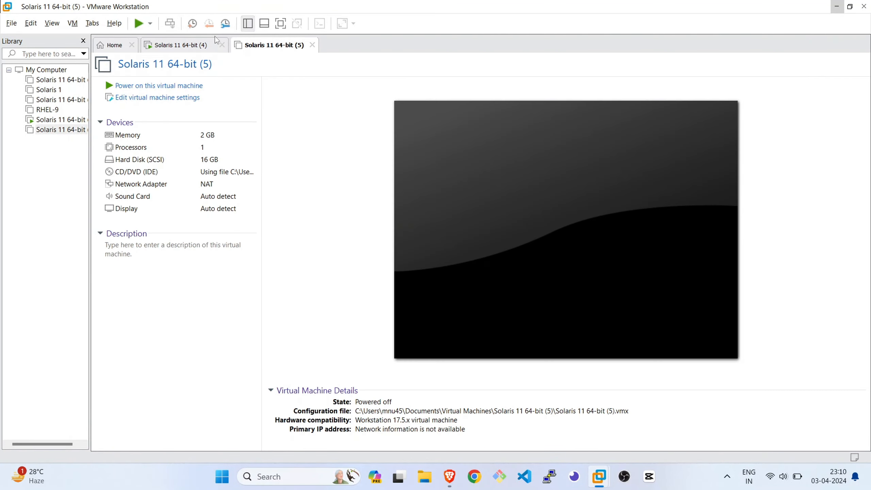
click(65, 121)
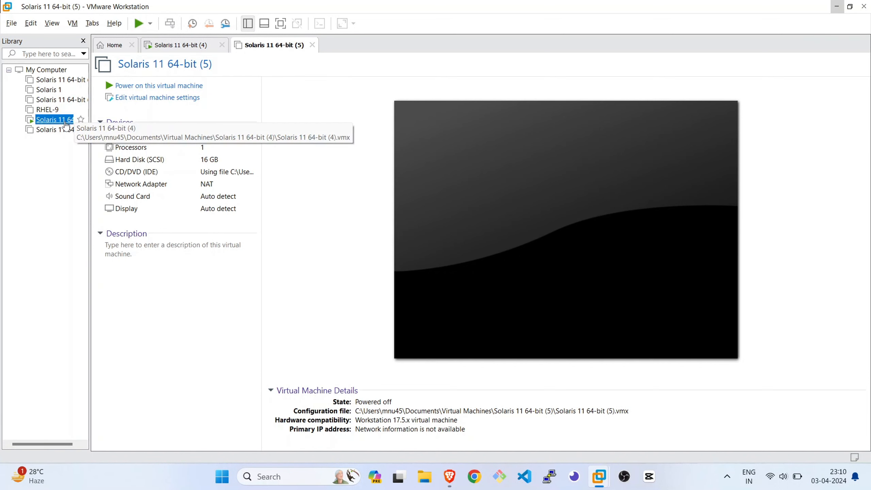
Bring up a fresh root prompt in the Solaris 11 64-bit (4) console and view the machine's power options
click(423, 220)
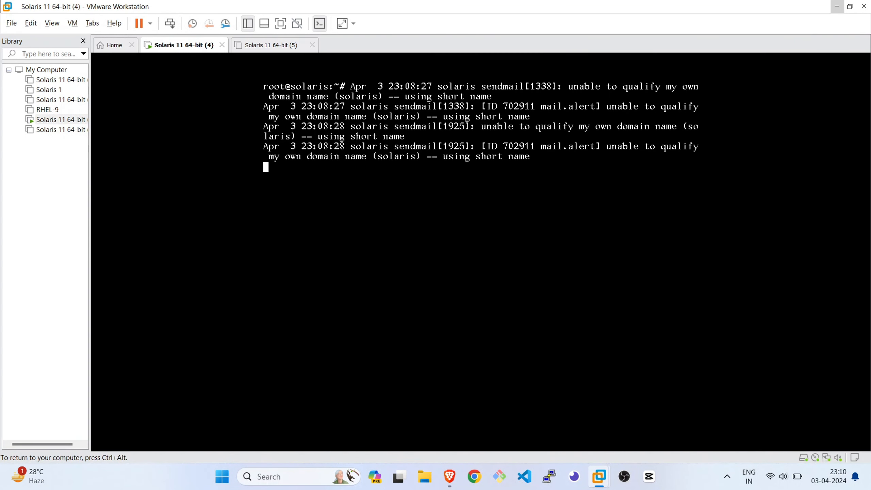
key(Return)
key(Return)
key(Return)
key(Return)
key(Return)
key(Return)
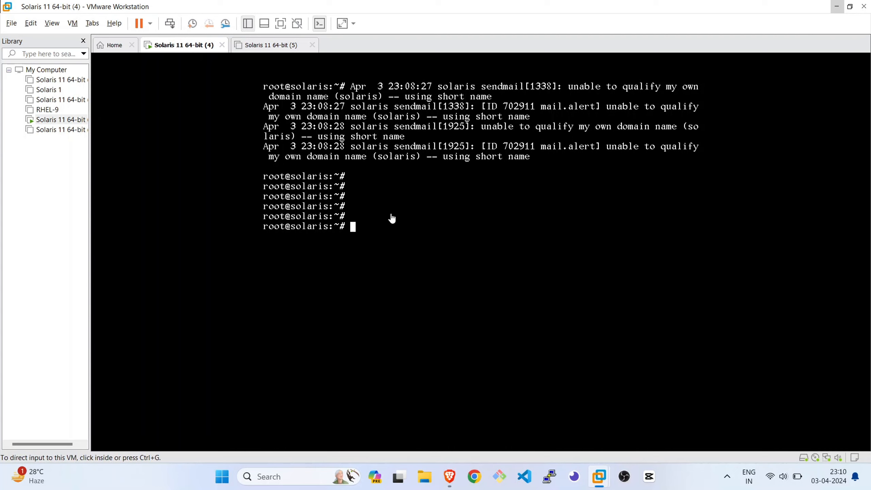
click(150, 25)
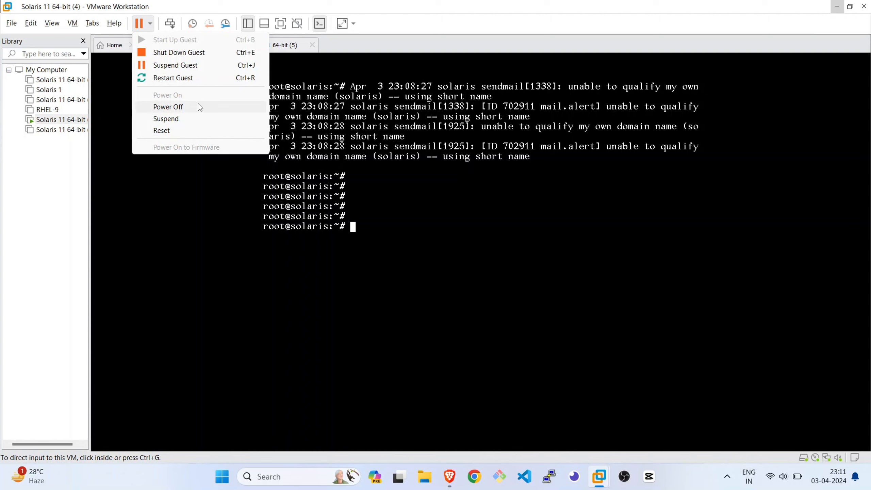
click(537, 225)
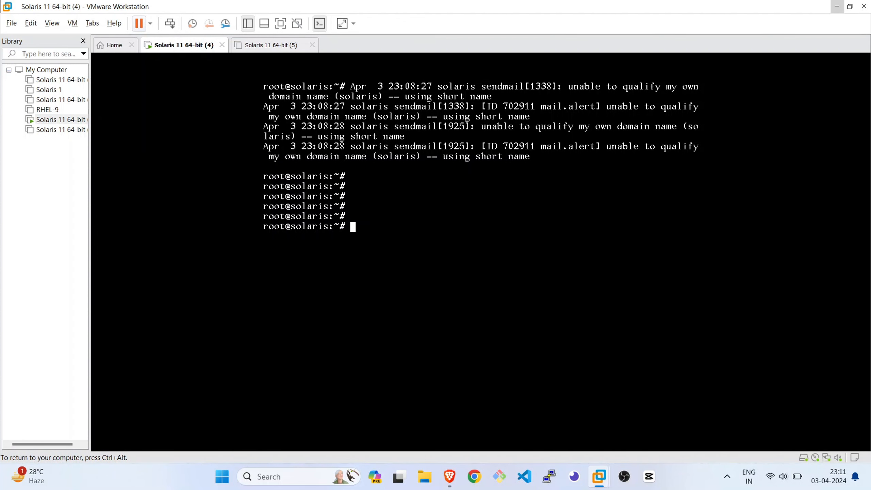
Release the virtual machine's input, minimize VMware Workstation and view the required tools on the devfsadm Installation and setup page
key(ctrl+alt)
click(836, 7)
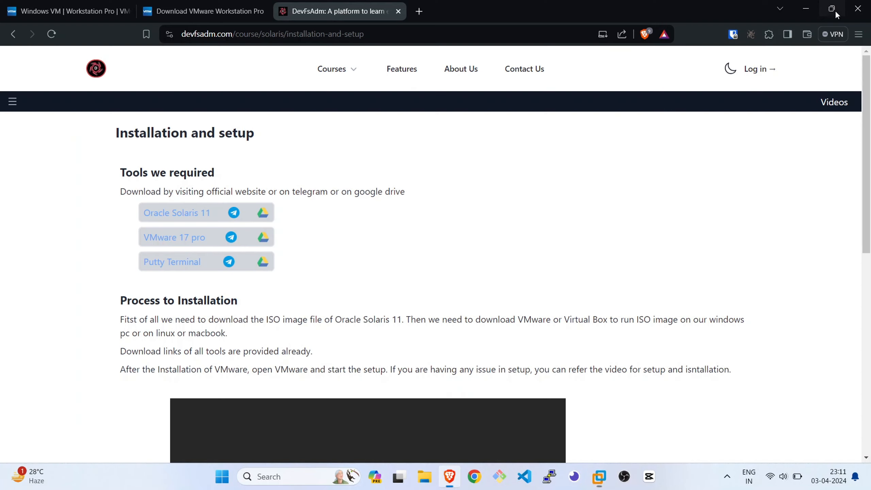
scroll(205, 265, down, 1)
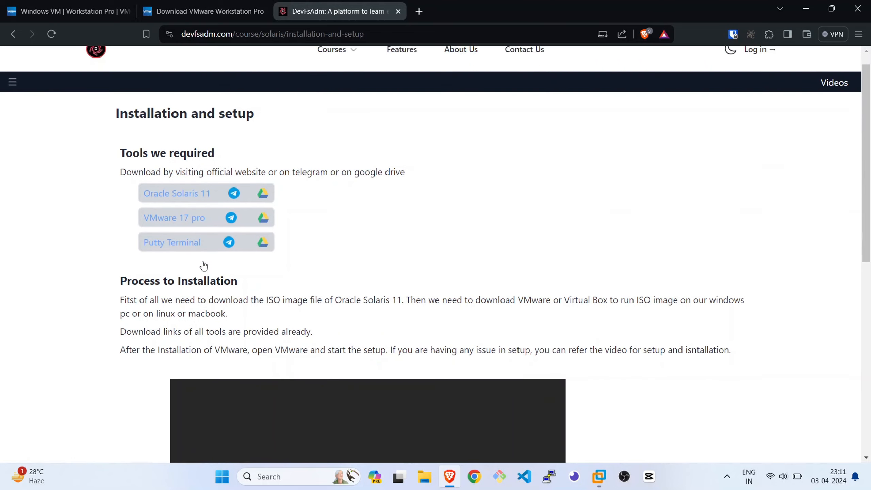
Launch PuTTY, minimize the browser and move the PuTTY Configuration dialog aside
click(550, 477)
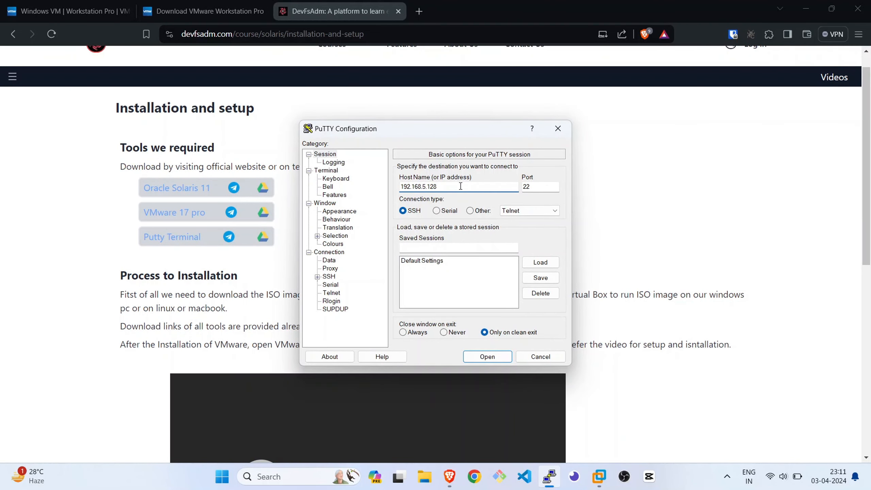
drag(462, 186, 398, 189)
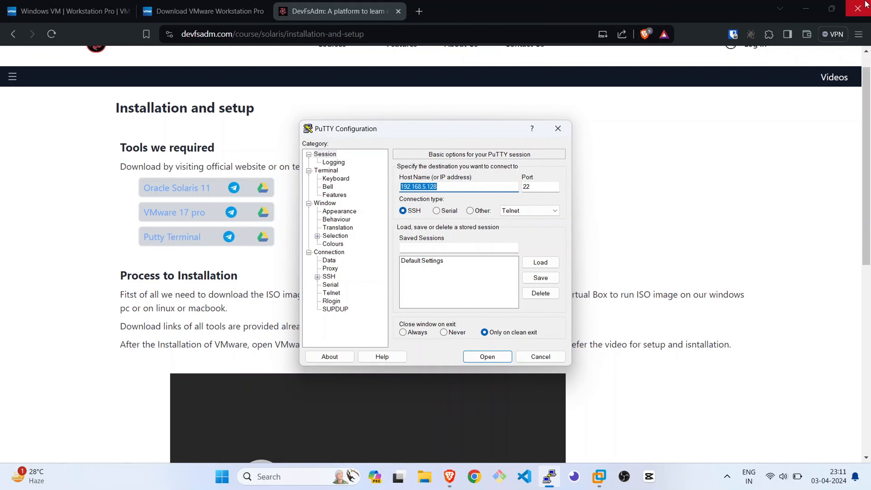
click(807, 8)
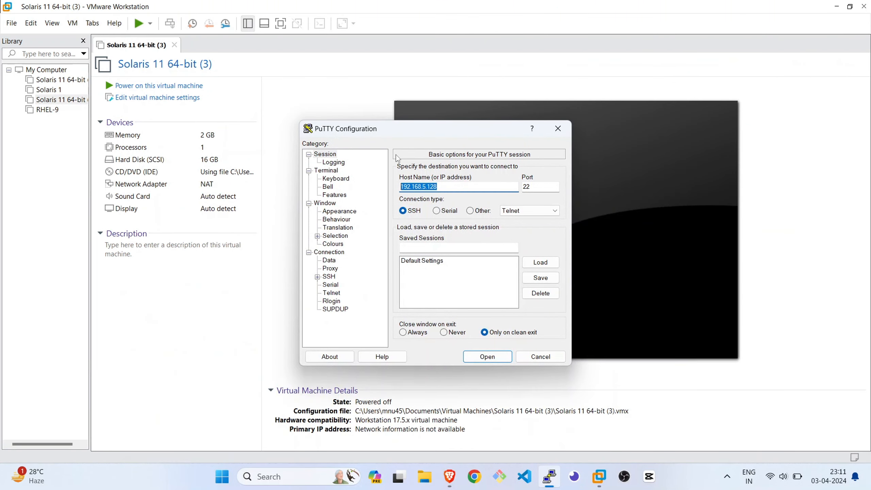
drag(425, 126, 229, 167)
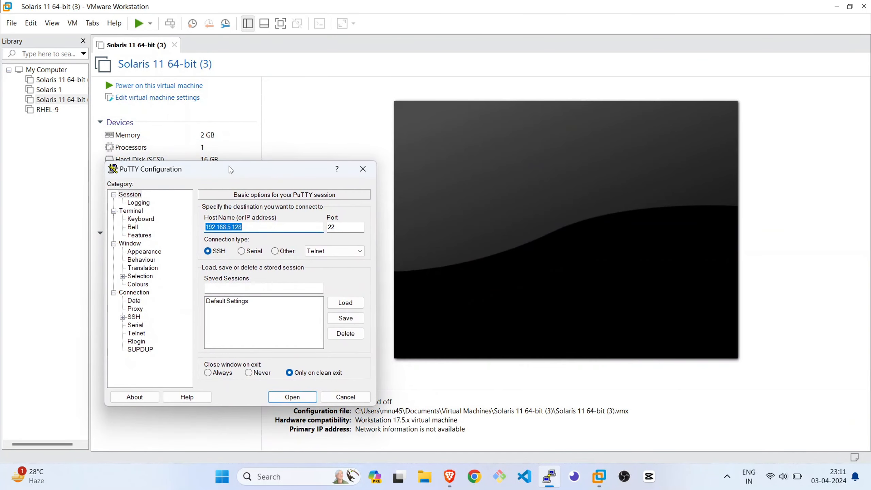
Switch to the running Solaris 11 64-bit (4) machine, list its network addresses with ipadm and release the input
click(322, 93)
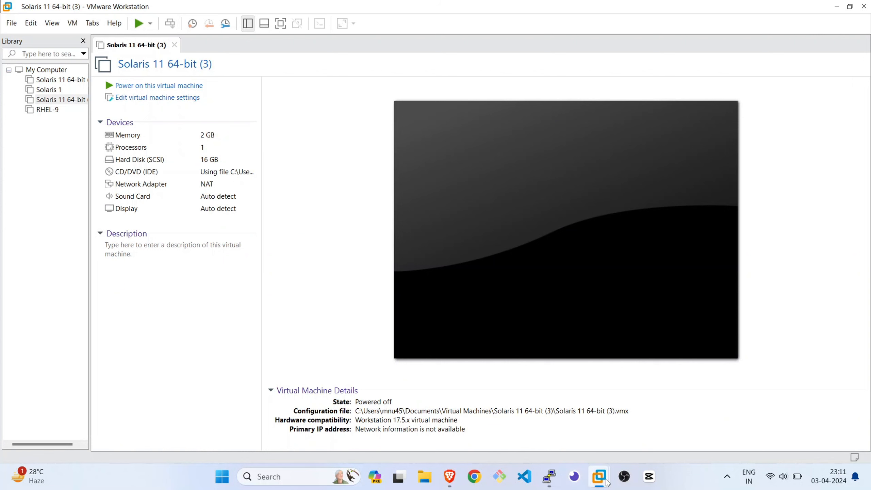
mouse_move(605, 480)
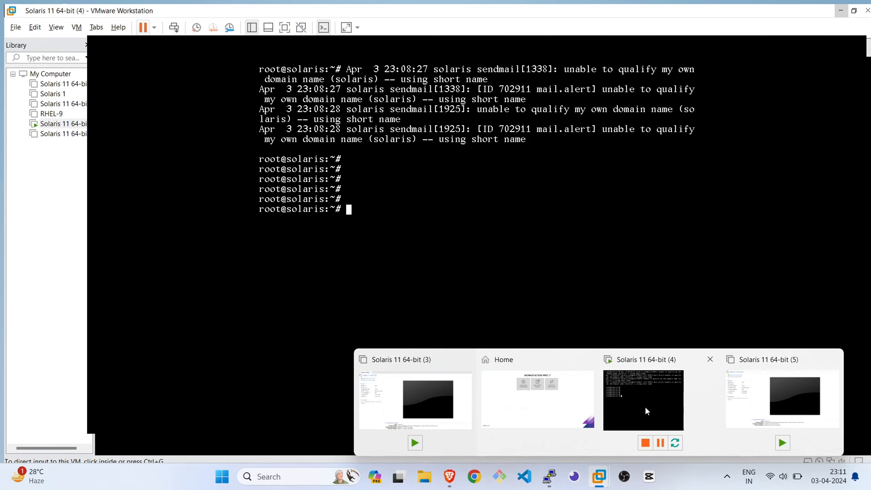
click(645, 406)
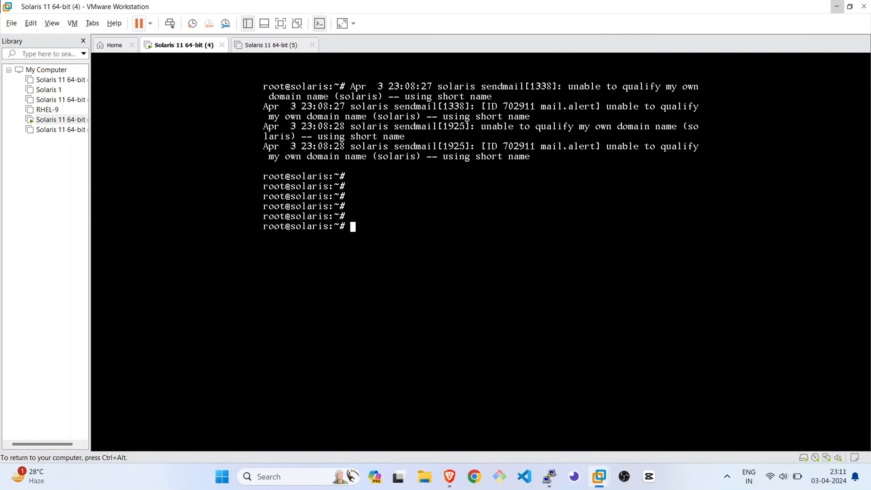
text(ipadm)
key(Return)
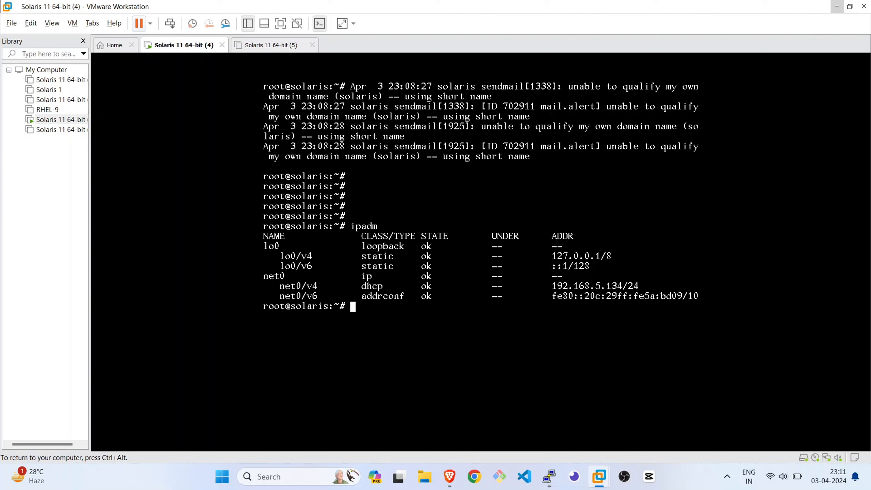
key(ctrl+alt)
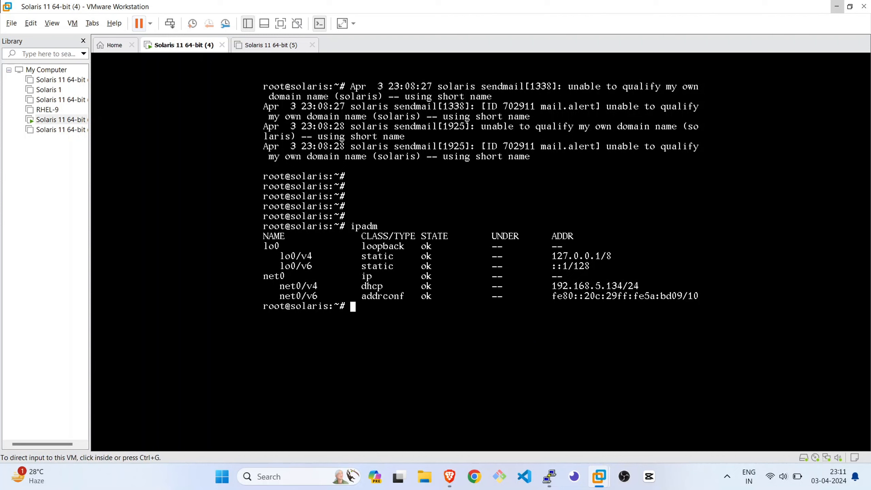
key(ctrl+g)
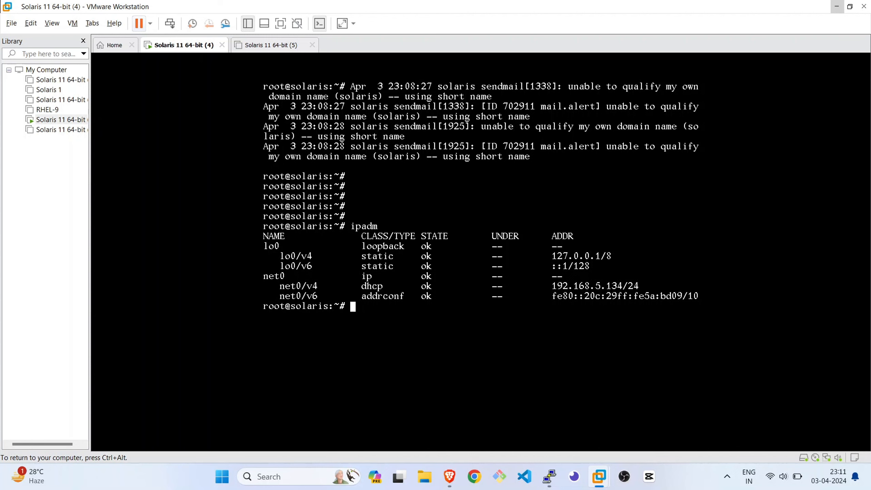
key(ctrl+alt)
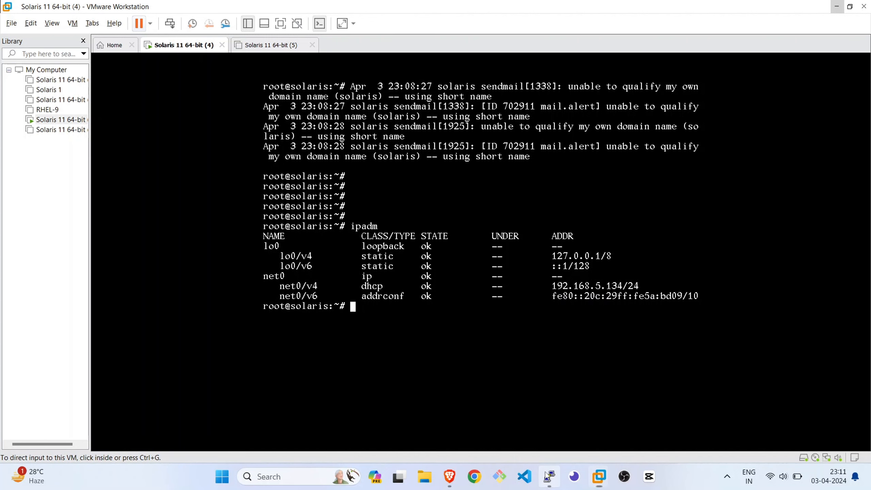
Return to PuTTY, set the host address to 192.168.5.134 and open the SSH session
click(549, 476)
click(277, 227)
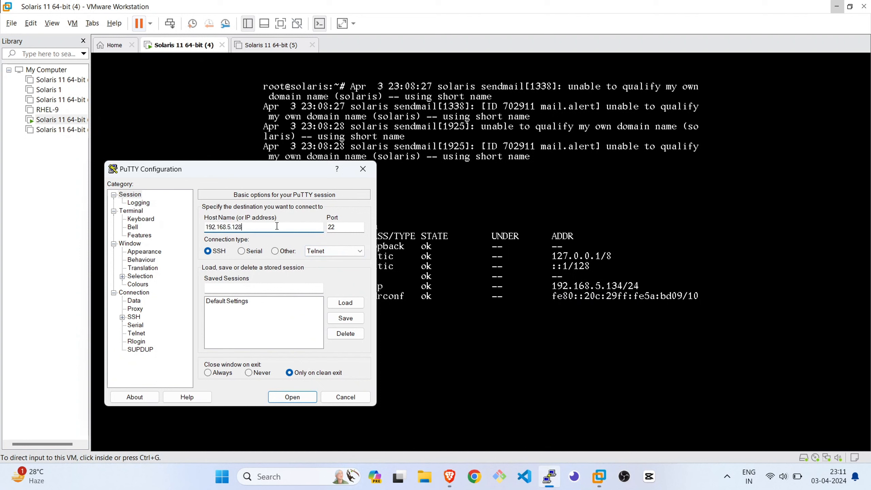
key(BackSpace)
key(BackSpace)
key(BackSpace)
text(134)
click(300, 402)
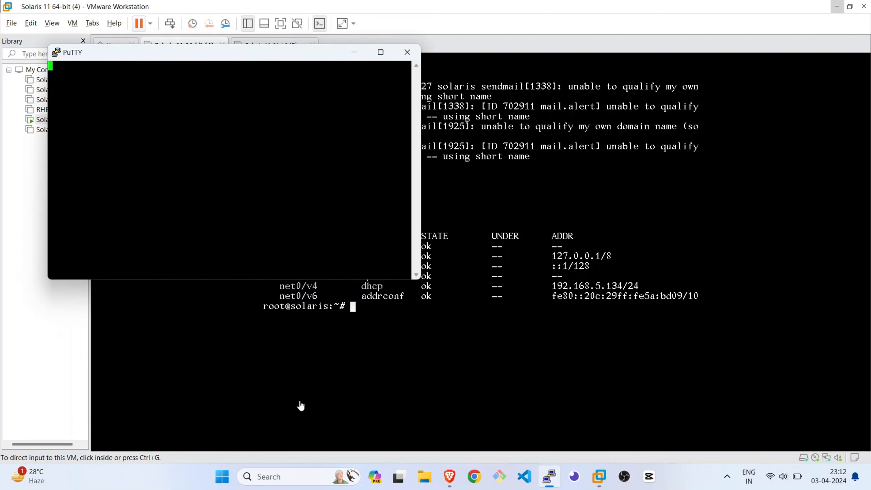
click(281, 304)
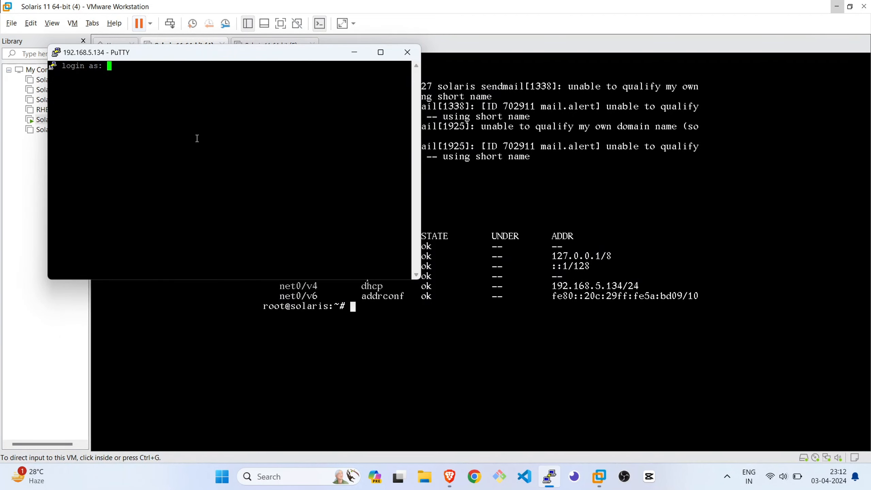
Try to log in to the PuTTY session as root with the account password, and minimize the terminal
text(root)
key(Return)
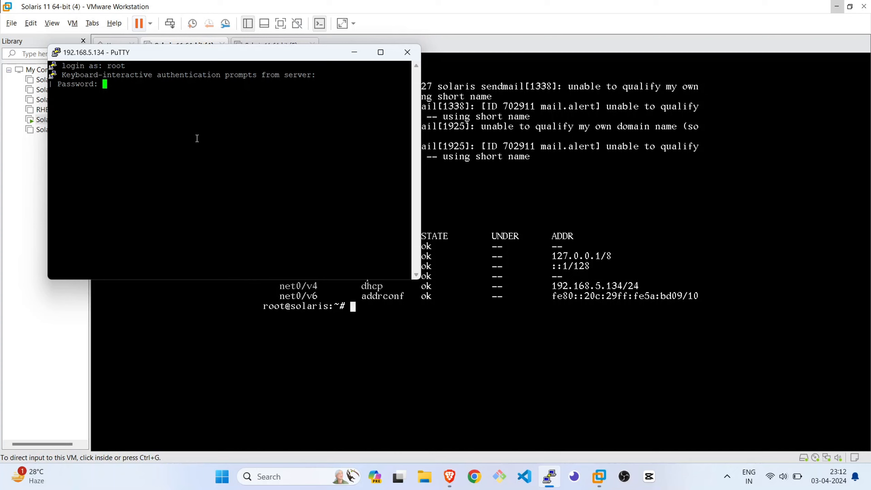
key(Return)
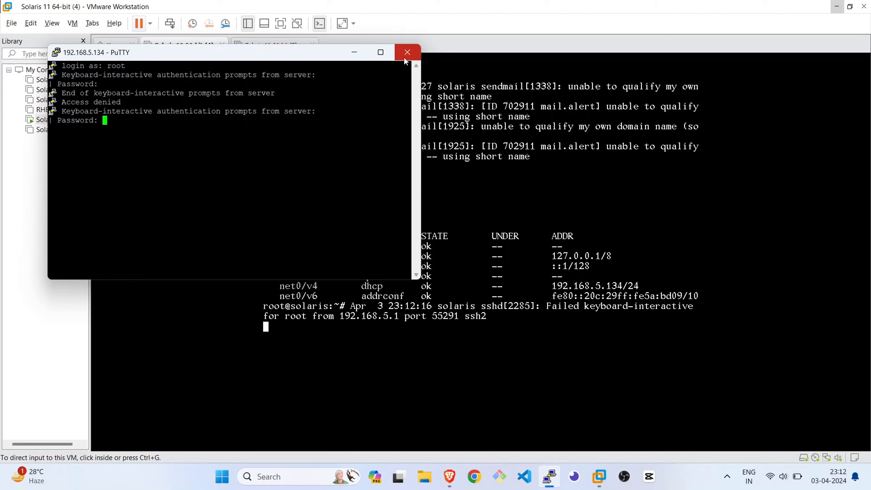
click(355, 54)
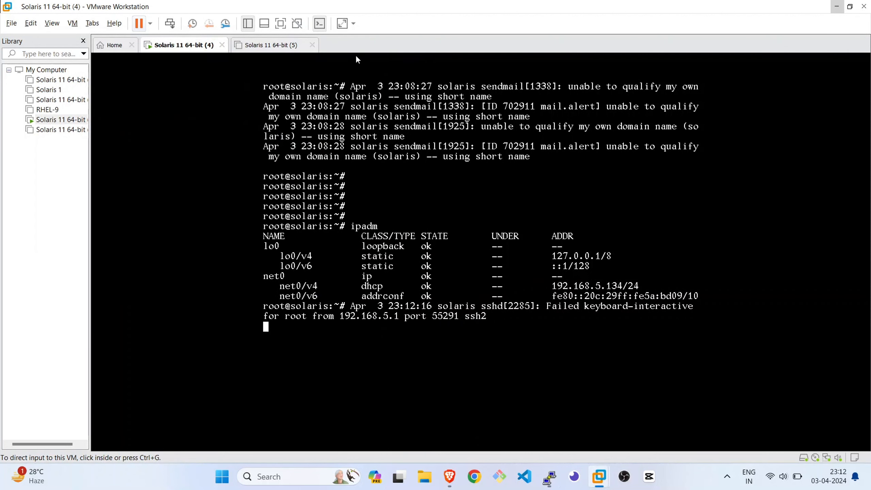
Get a fresh prompt in the Solaris console and clear the screen
click(433, 368)
key(Return)
key(Return)
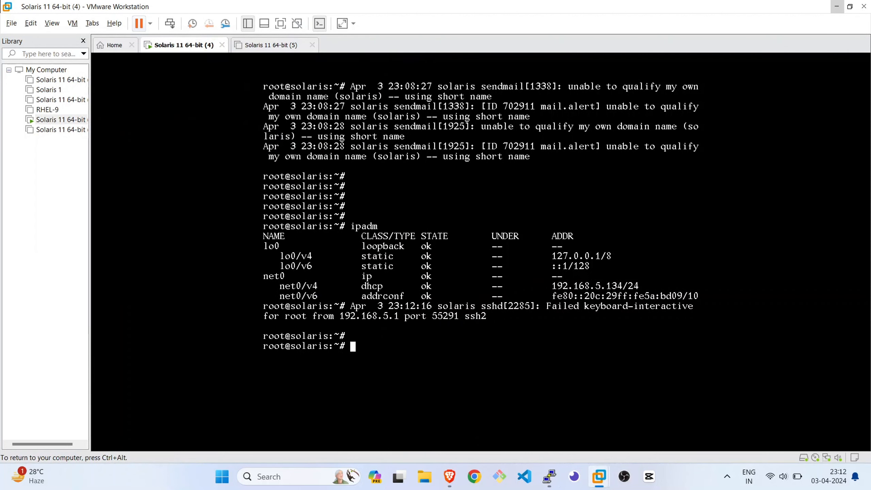
text(clear)
key(Return)
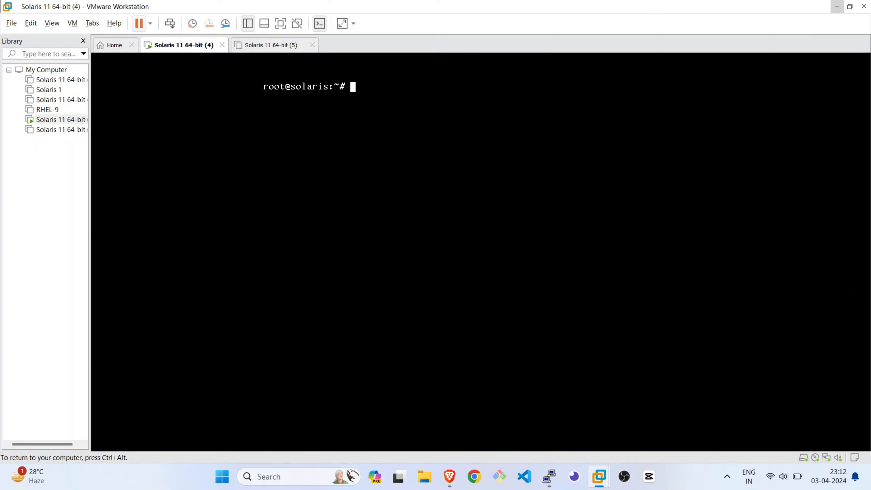
Open /etc/ssh/sshd_config in vi from the Solaris console
text(vi /etc/ssh/sshd_)
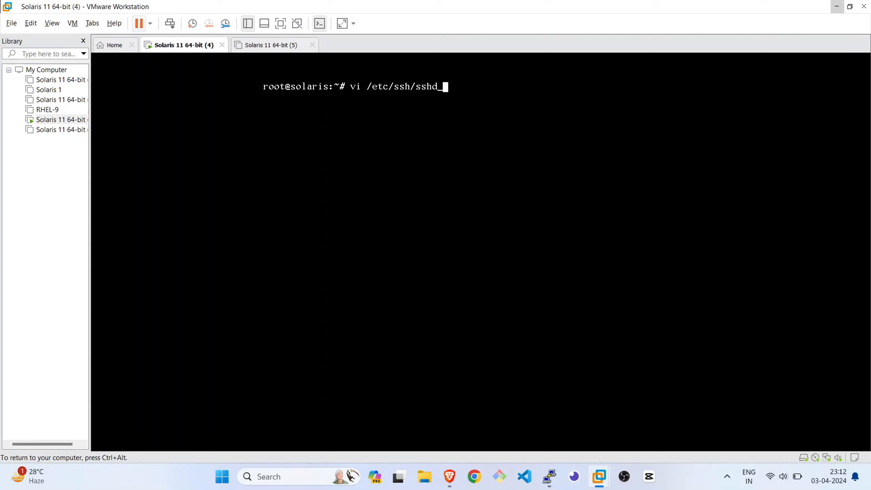
text(config)
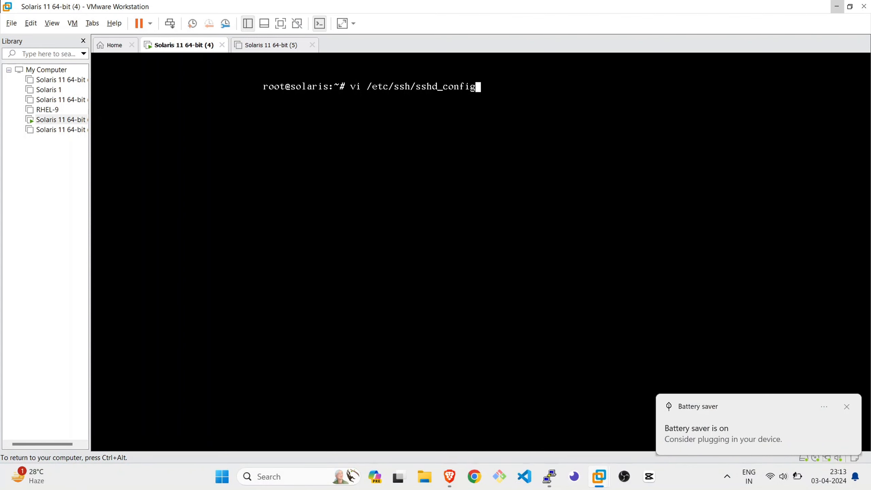
key(Return)
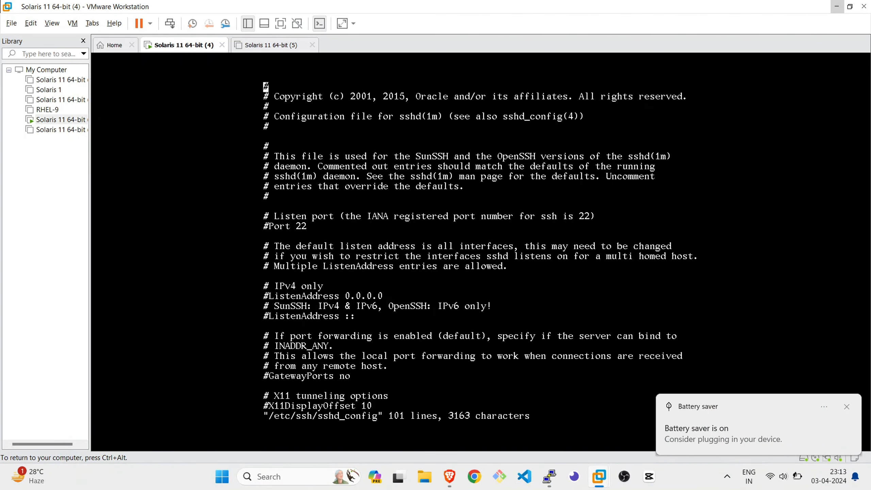
Set the PermitRootLogin option to yes in sshd_config
key(Down)
key(Down)
key(Down)
key(Down)
key(Down)
key(Down)
key(Down)
key(Down)
key(Down)
key(Down)
key(Down)
key(Down)
key(Down)
key(Down)
key(Down)
key(Down)
key(Down)
key(Down)
key(Down)
key(Down)
key(Down)
key(Down)
key(Down)
key(Down)
key(Down)
key(Down)
key(Down)
key(Down)
key(Down)
key(Down)
key(Down)
key(Down)
key(Down)
key(Down)
key(Down)
key(Down)
key(Down)
key(Down)
key(Down)
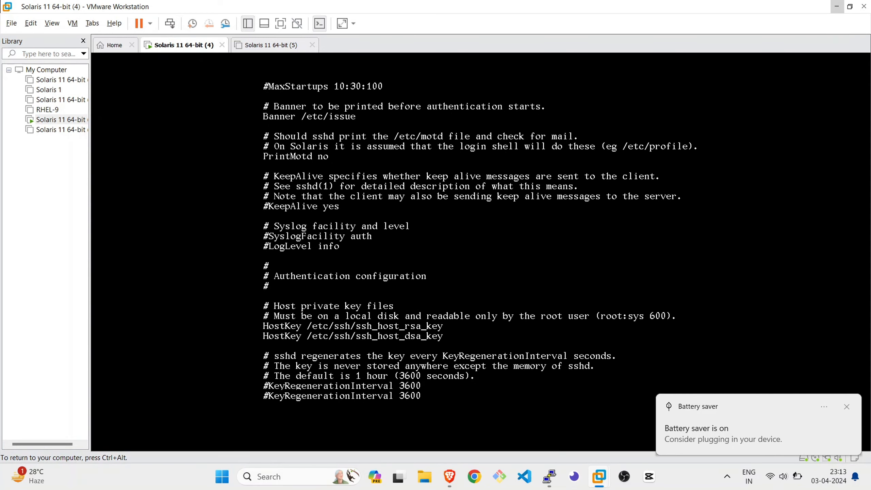
key(Down)
key(Down)
key(Down)
key(Down)
key(Down)
key(Down)
key(Down)
key(Down)
key(Down)
key(Down)
key(Down)
key(Down)
key(Down)
key(Down)
key(Down)
key(Down)
key(Down)
key(Down)
key(Down)
key(Down)
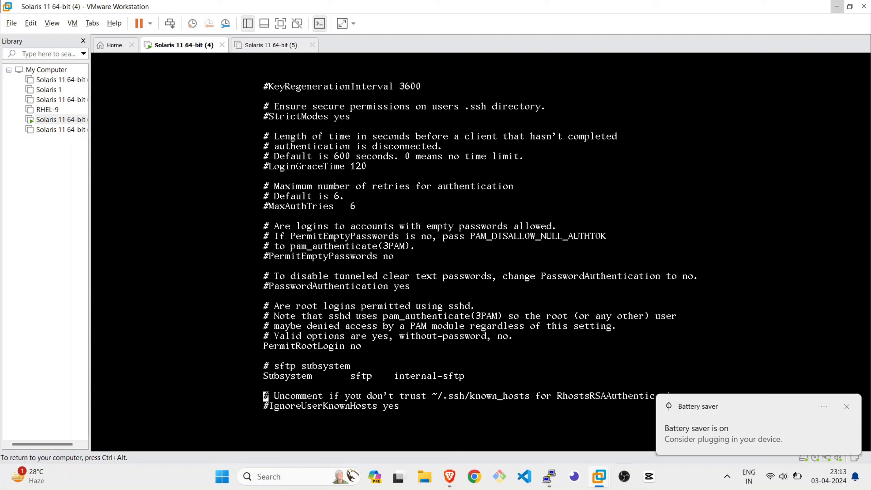
key(Up)
key(Up)
key(Up)
key(Up)
key(Up)
key(Up)
key(Down)
key(Right)
key(Right)
key(Right)
key(Right)
key(Right)
key(Right)
key(Right)
key(Right)
key(Right)
key(Right)
key(Right)
key(Right)
key(Right)
key(Right)
key(Right)
key(Right)
key(Right)
key(x)
key(x)
key(a)
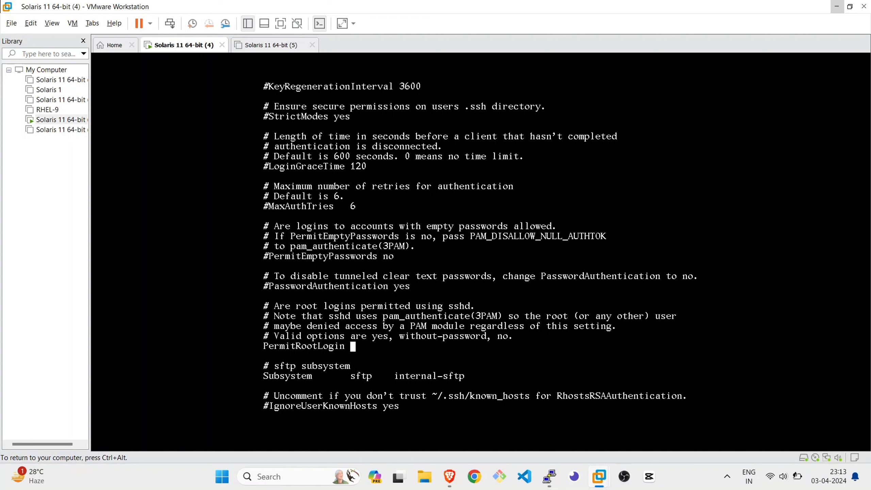
text(yes)
key(Escape)
Save sshd_config, exit vi and get a fresh root prompt
text(:x)
key(Return)
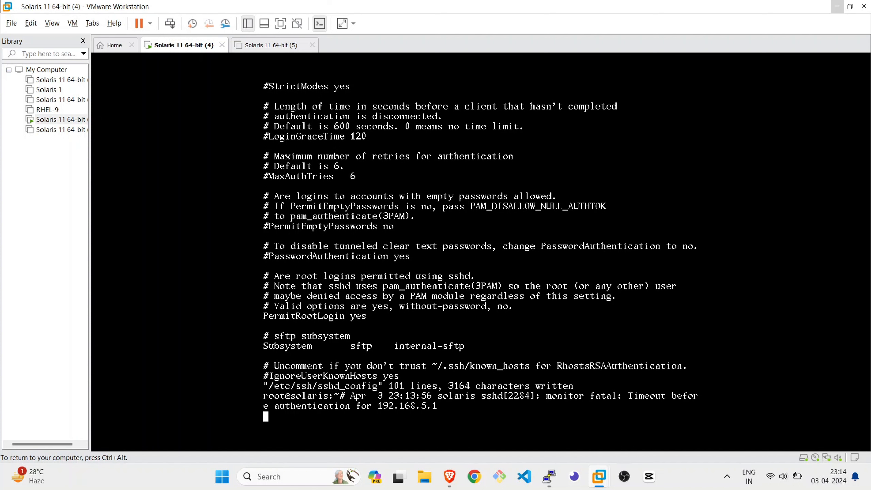
key(Return)
key(Return)
key(Return)
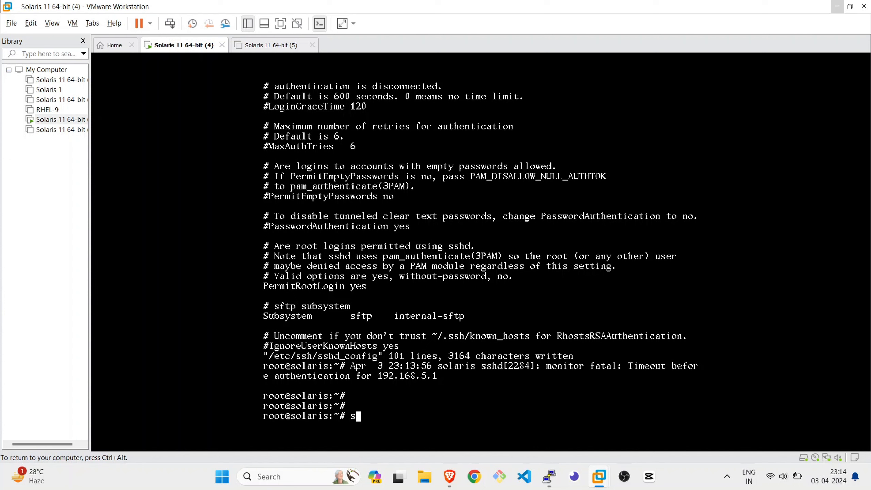
Restart the ssh service with svcadm
text(vcadm restart ssh)
key(Return)
Restart the network service with svcadm and get a fresh root prompt
text(svcadm res)
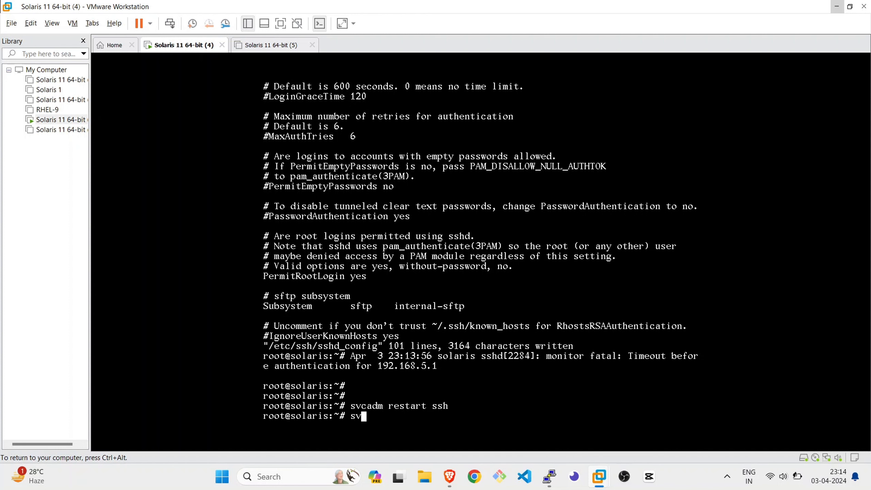
text(tart network)
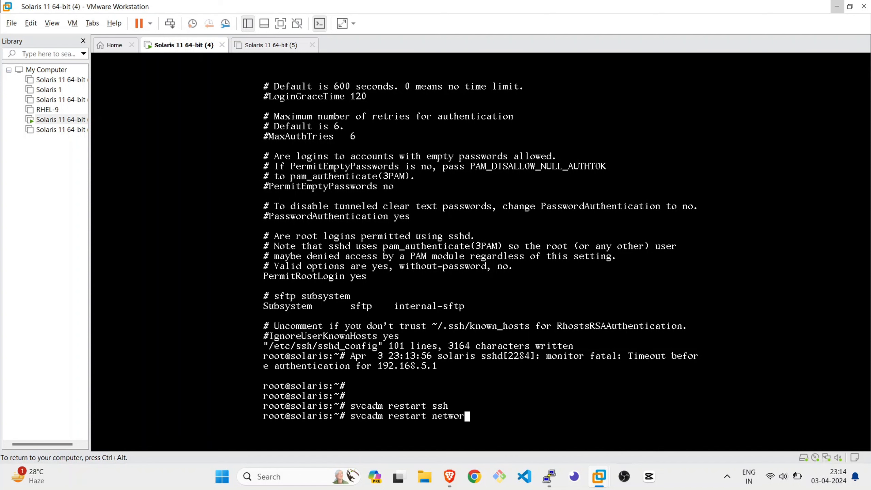
key(Return)
key(Return)
key(Return)
key(Return)
key(Return)
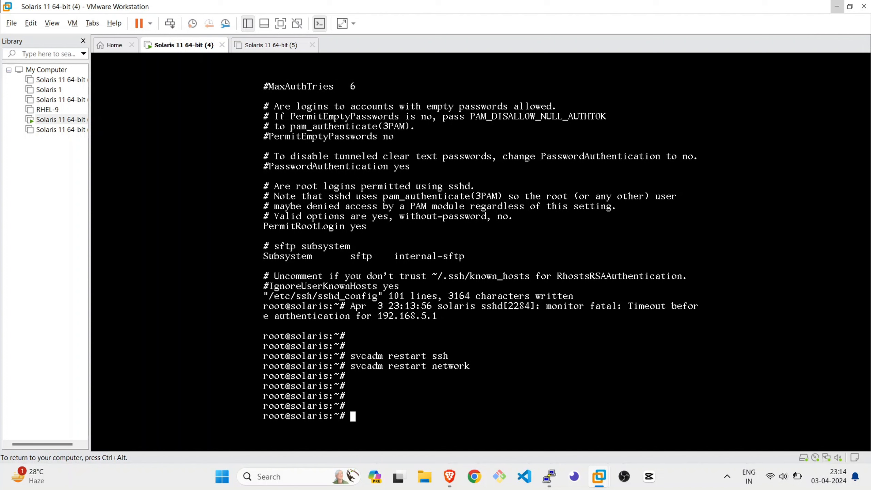
Open /etc/ssh/sshd_config in the vi editor
text(vi /etc/ssh/sshd_don)
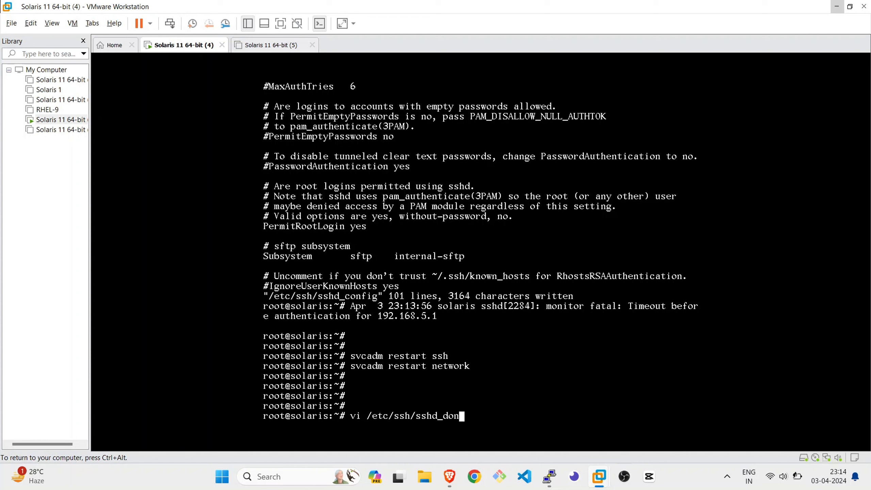
key(BackSpace)
key(BackSpace)
key(BackSpace)
text(config)
key(Return)
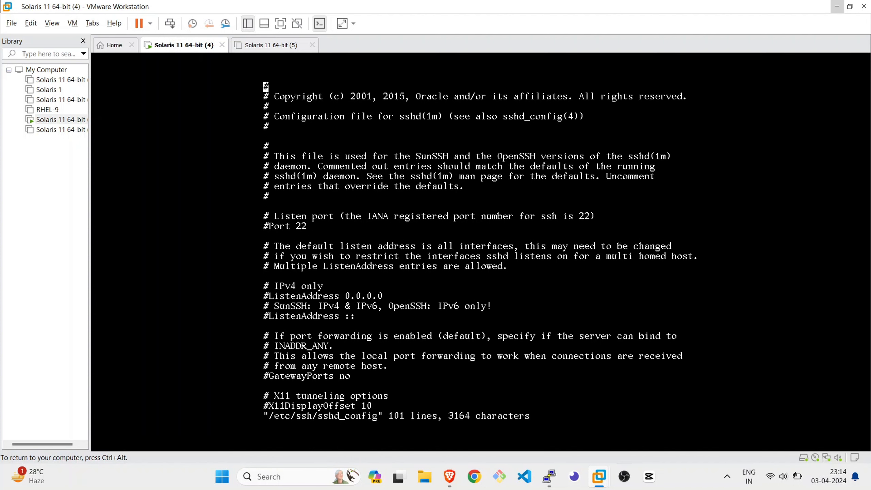
Review the options in sshd_config down to the root login setting
key(Down)
key(Down)
key(Down)
key(Down)
key(Down)
key(Down)
key(Down)
key(Down)
key(Down)
key(Down)
key(Down)
key(Down)
key(Down)
key(Down)
key(Down)
key(Down)
key(Down)
key(Down)
key(Down)
key(Down)
key(Down)
key(Down)
key(Down)
key(Down)
key(Down)
key(Down)
key(Down)
key(Down)
key(Down)
key(Down)
key(Down)
key(Down)
key(Down)
key(Down)
key(Down)
key(Down)
key(Down)
key(Down)
key(Down)
key(Down)
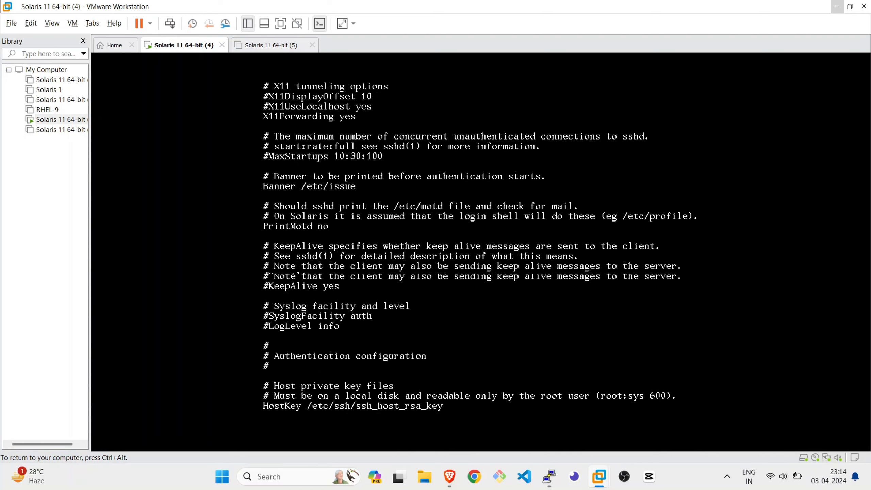
key(Down)
key(Down)
key(Down)
key(Down)
key(Down)
key(Down)
key(Down)
key(Down)
key(Down)
key(Down)
key(Down)
key(Down)
key(Down)
key(Down)
key(Down)
key(Down)
key(Down)
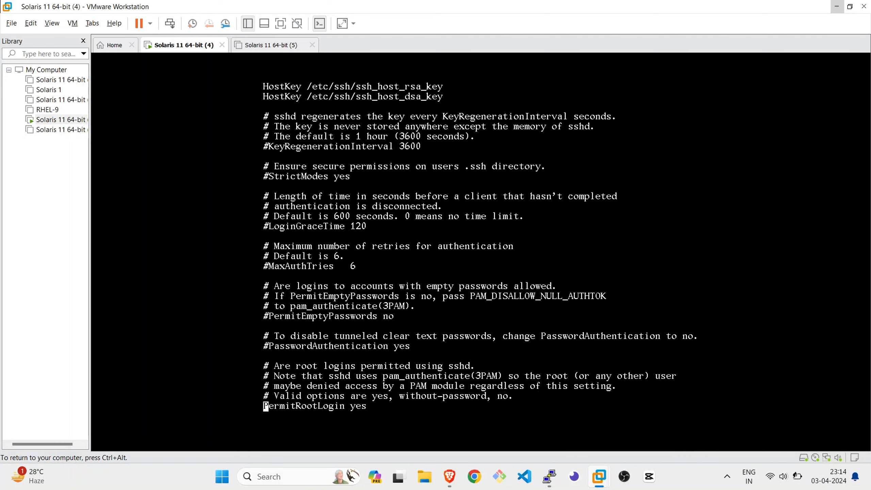
key(Down)
key(Down)
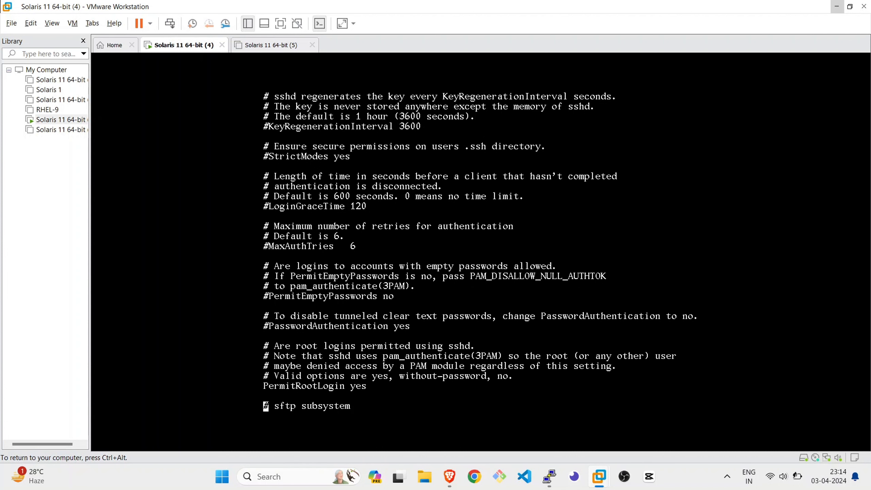
key(Up)
key(Up)
key(Up)
key(Up)
key(Up)
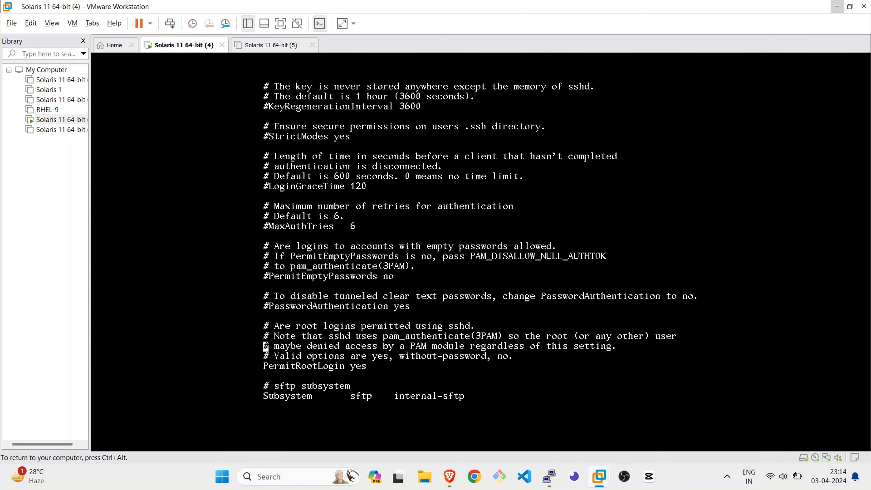
Make sure PermitRootLogin is set to yes in sshd_config, then save the file and exit vi
key(Down)
key(Down)
key(Right)
key(Right)
key(Right)
key(Right)
key(Right)
key(Right)
key(Right)
key(Right)
key(Right)
key(Right)
key(Right)
key(Right)
key(Right)
key(Right)
key(Right)
key(Right)
key(Right)
key(Right)
key(Left)
key(Left)
key(x)
text(a)
text(yes)
key(Escape)
key(shift+semicolon)
text(x)
key(Return)
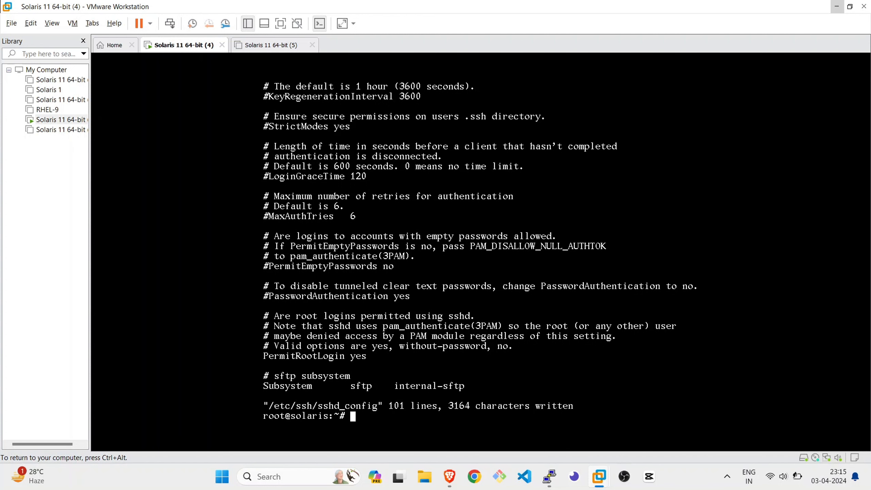
Restart the ssh service again with svcadm so the saved sshd_config is loaded
text(svcadm restart ssh)
key(Return)
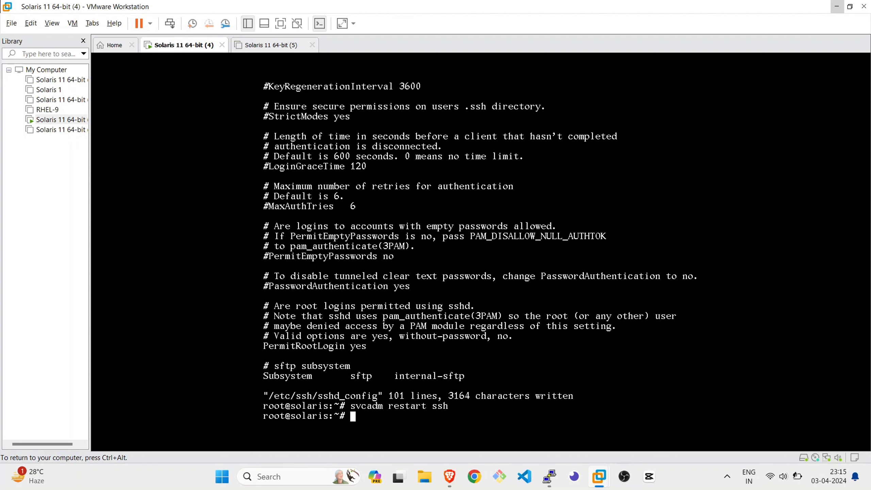
Restart the network service with svcadm and list the machine's IP addresses with ipadm
text(svcadm restart netw)
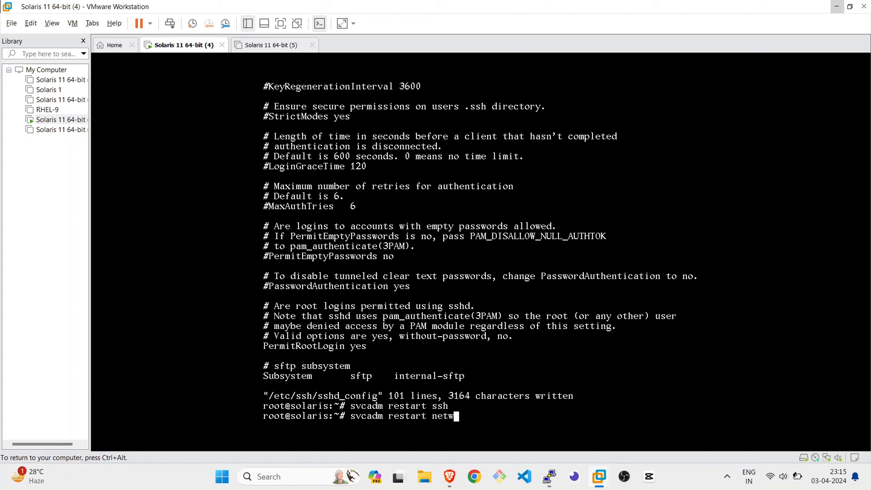
text(ork)
key(Return)
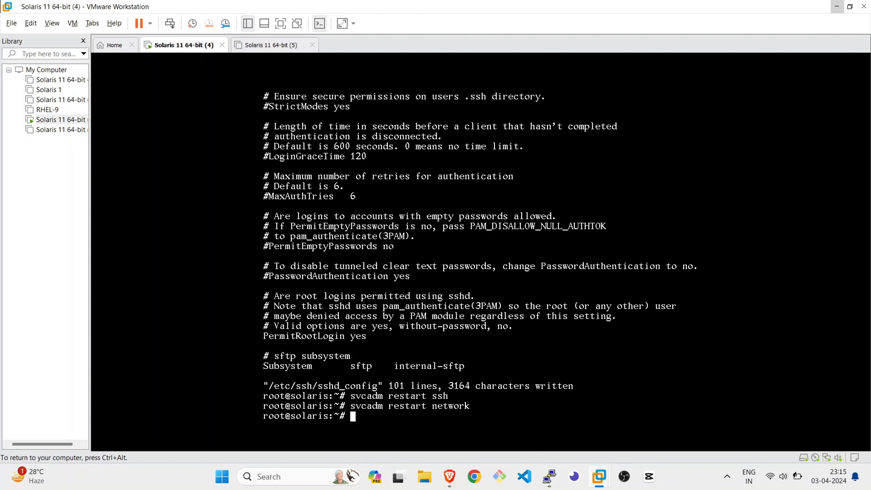
text(ipadm)
key(Return)
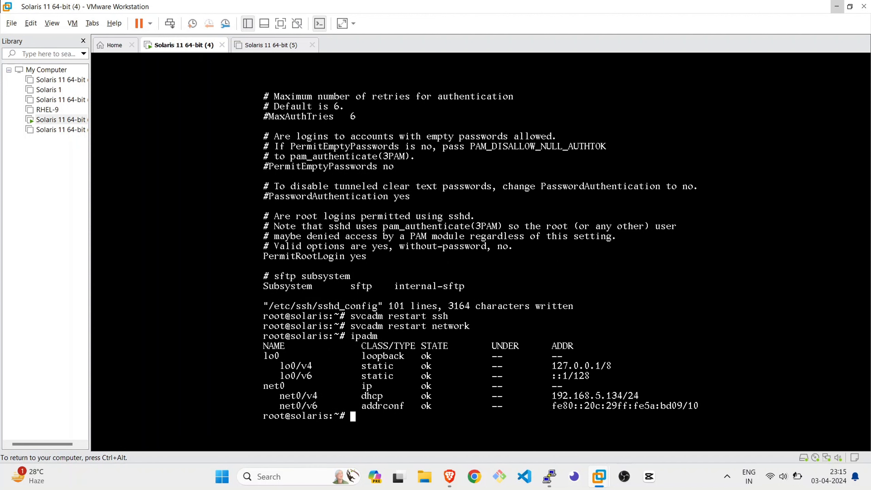
Release the VM's input, switch to PuTTY, dismiss the connection error and close the inactive session
key(ctrl+alt)
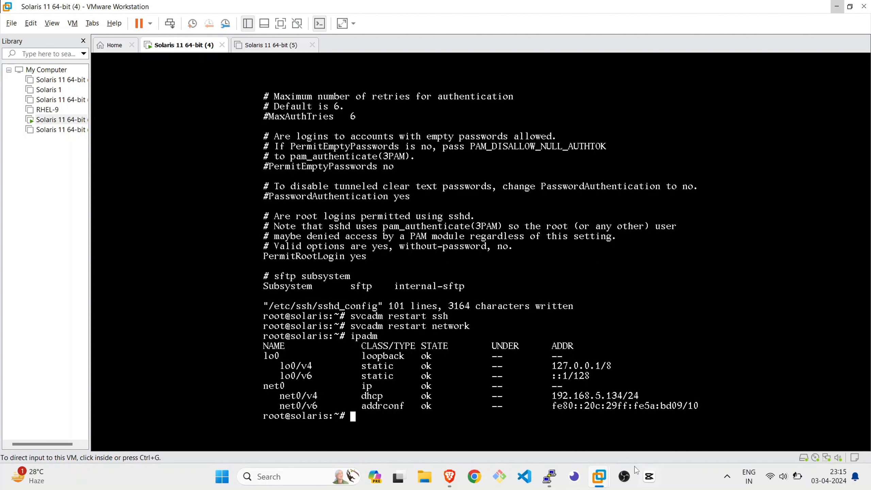
click(551, 478)
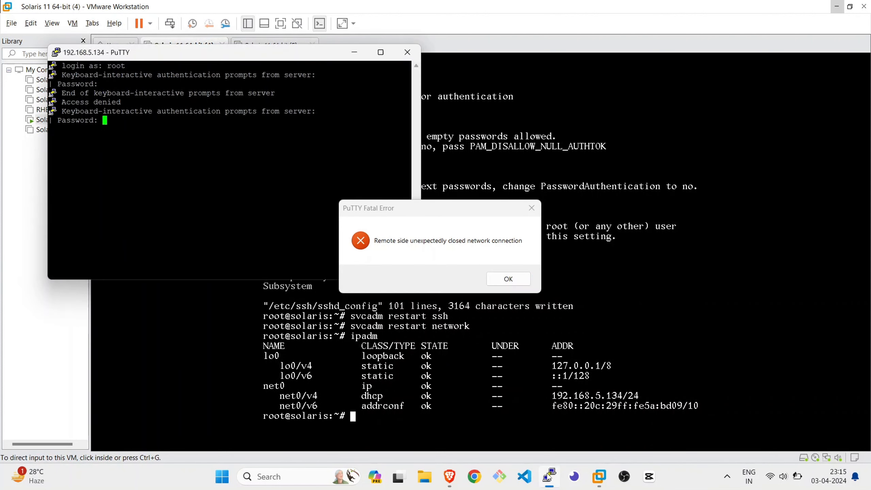
click(515, 280)
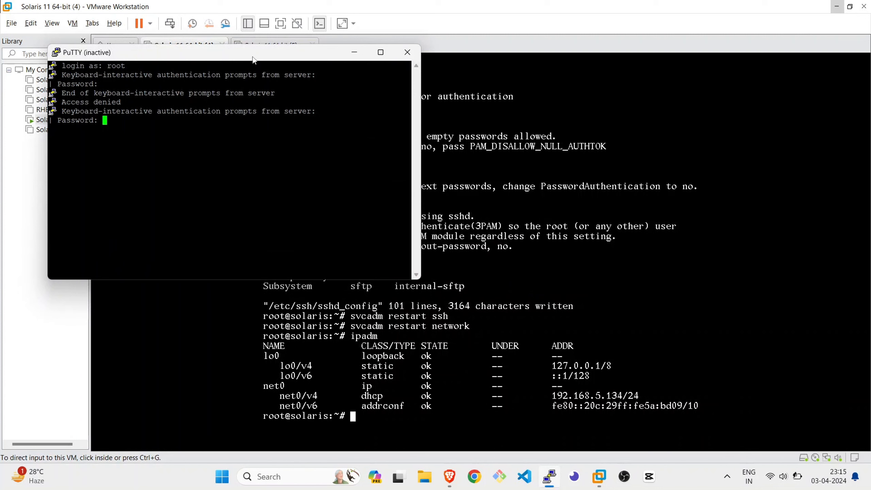
click(407, 51)
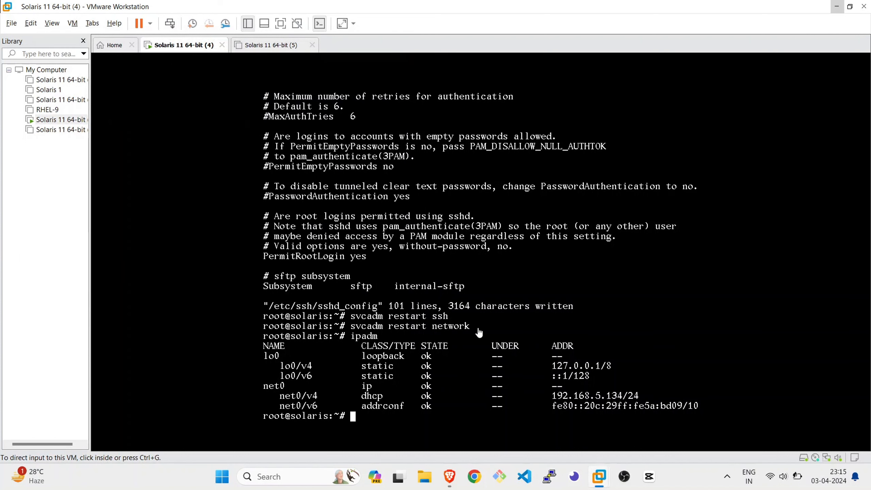
Start a new PuTTY SSH connection to 192.168.5.134 on port 22
click(553, 483)
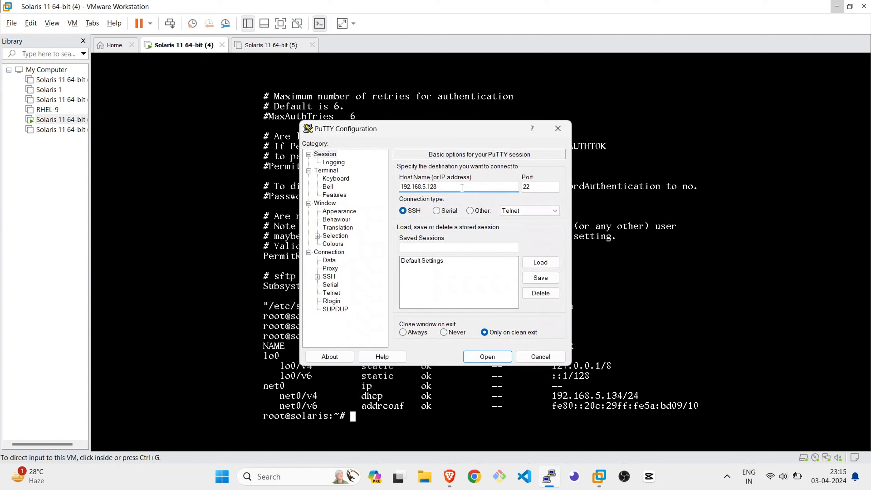
key(BackSpace)
key(BackSpace)
text(34)
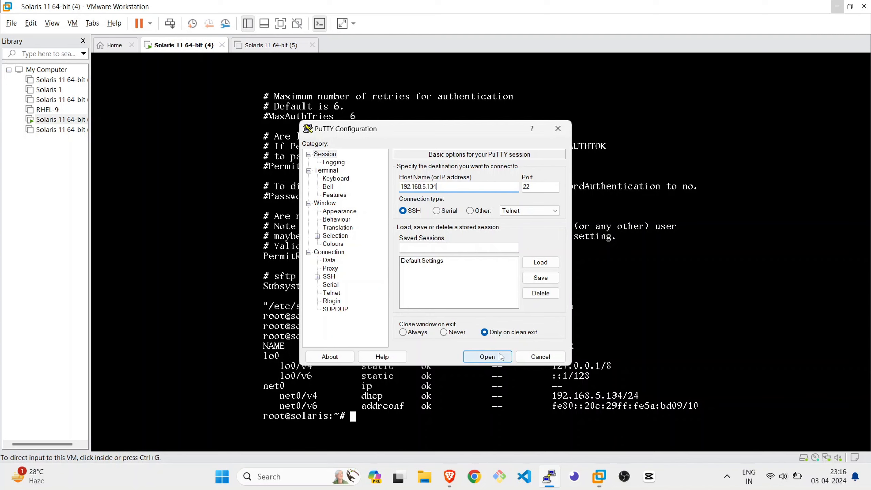
click(488, 356)
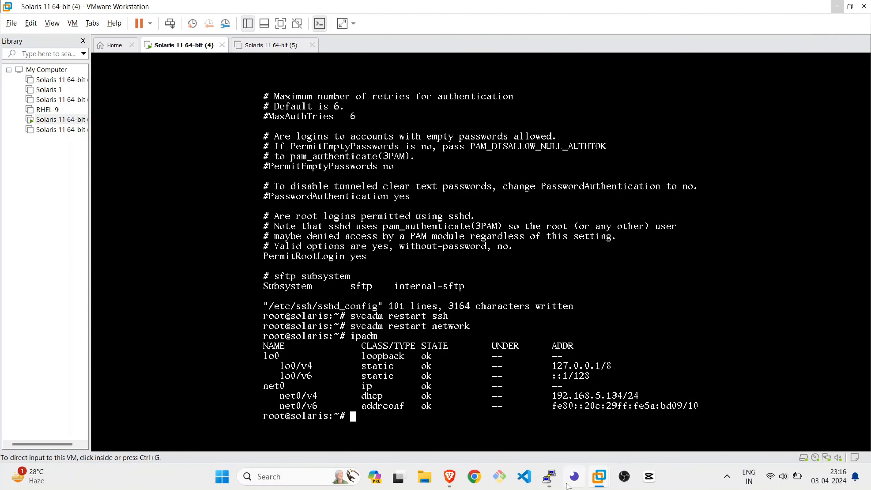
Log in to the new PuTTY session as root, entering the root account password
click(558, 478)
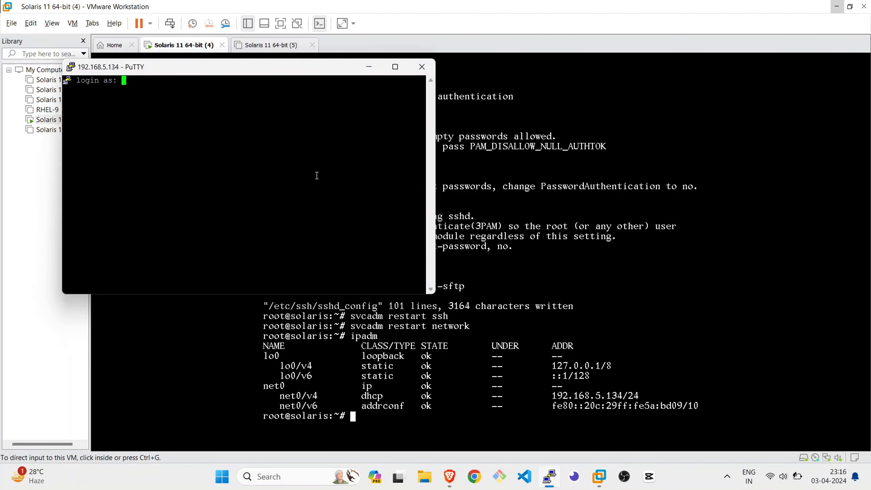
text(root)
key(Return)
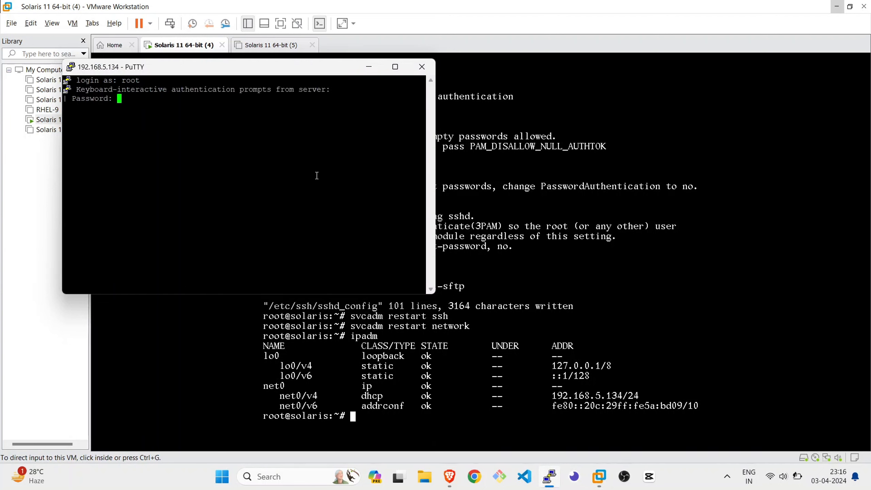
key(Return)
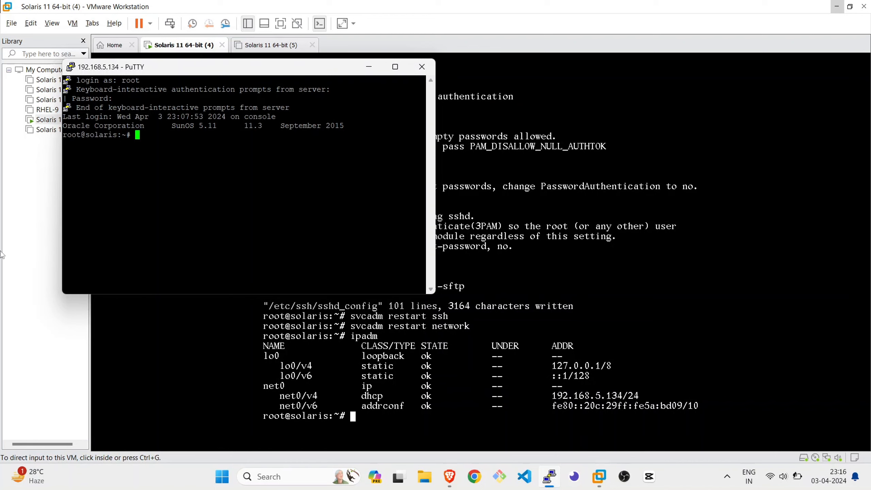
View the root prompt in the maximized PuTTY session, highlight it and minimize the window
double_click(246, 72)
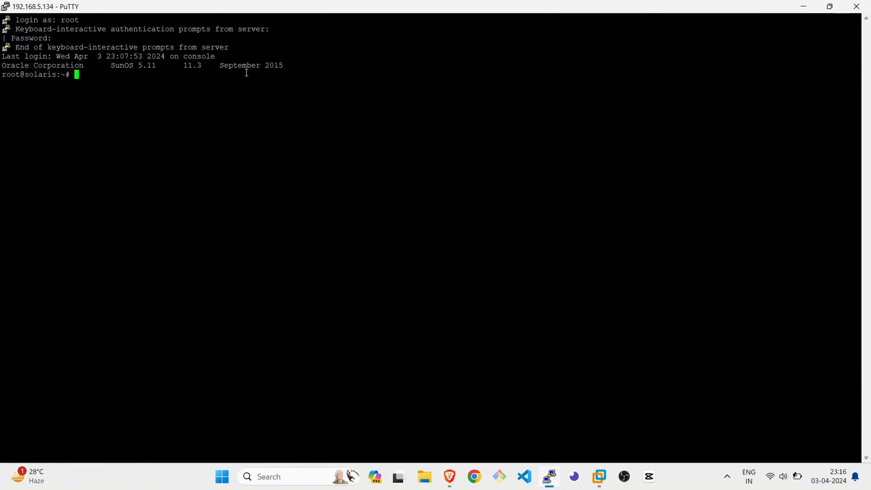
drag(3, 74, 73, 78)
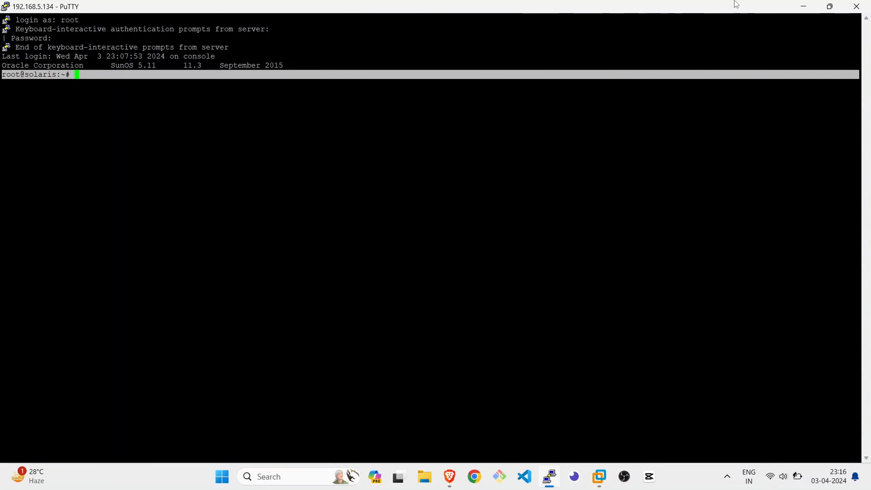
click(802, 8)
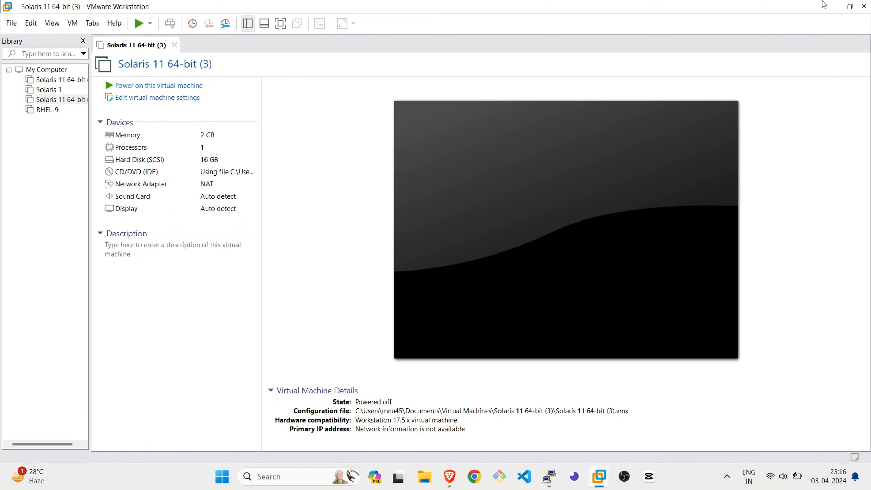
Minimize VMware Workstation, switch to Brave and expand the lesson list of the DevFsAdm Solaris course
click(837, 6)
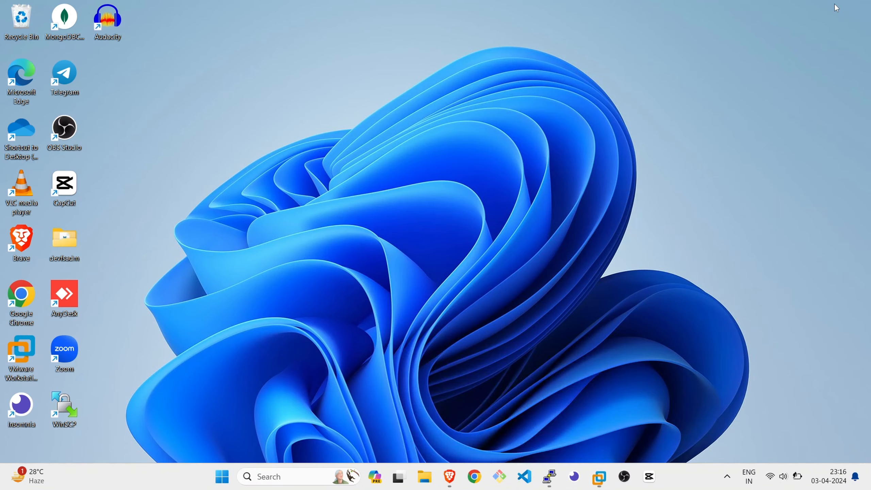
click(450, 477)
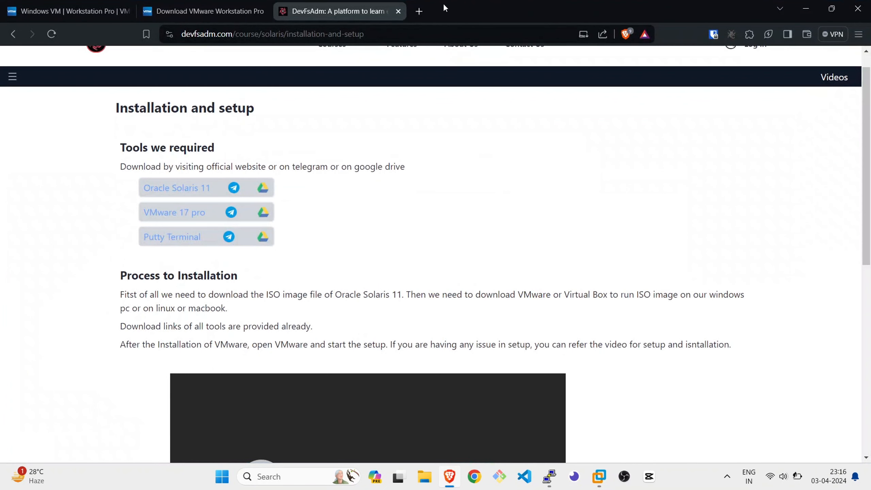
scroll(213, 156, up, 1)
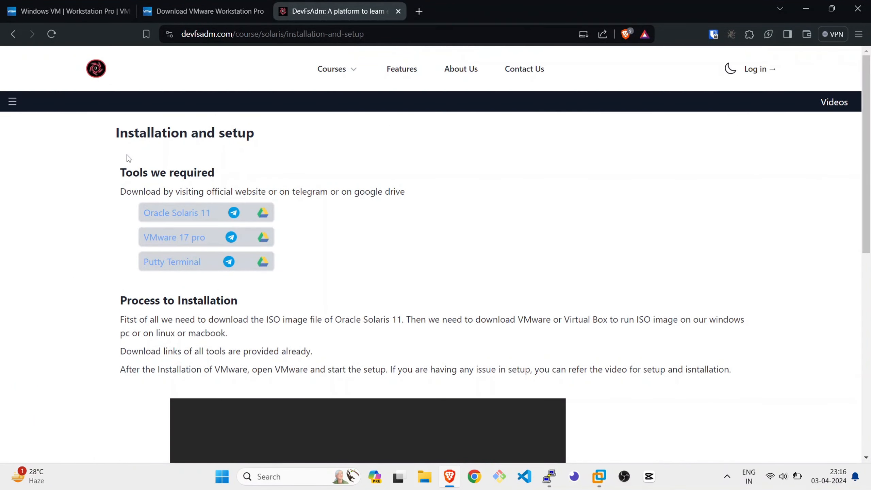
click(13, 102)
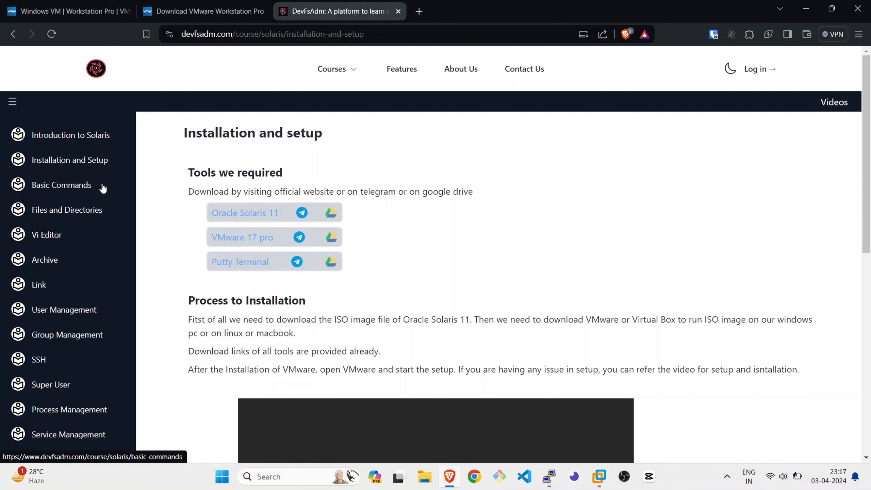
Open the Basic Commands lesson, skim its command examples and return to the start of the page
click(85, 191)
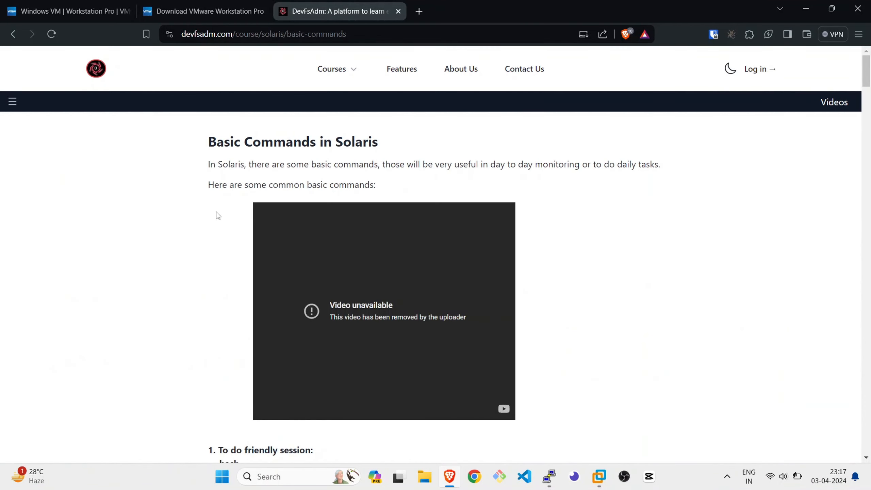
scroll(202, 178, down, 10)
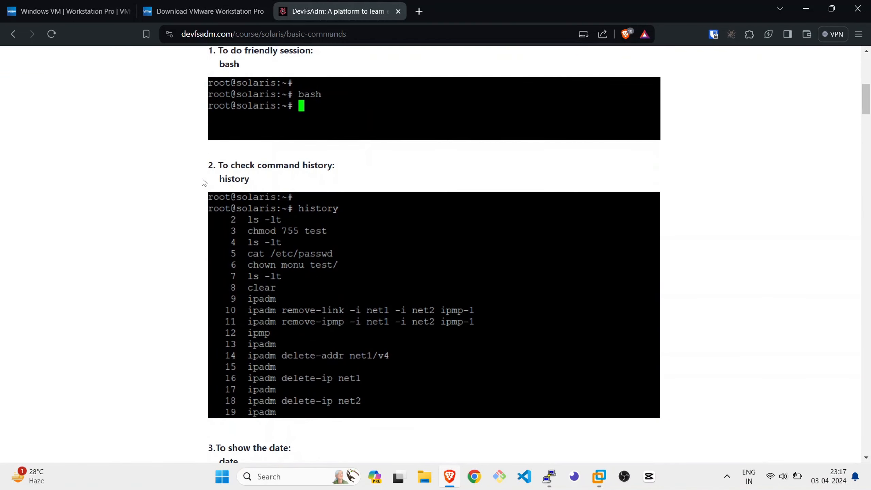
scroll(202, 178, down, 8)
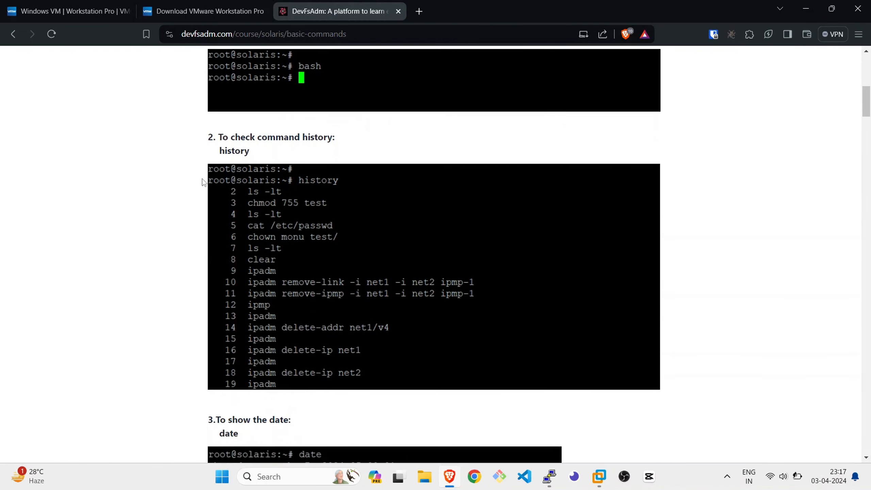
scroll(203, 179, down, 5)
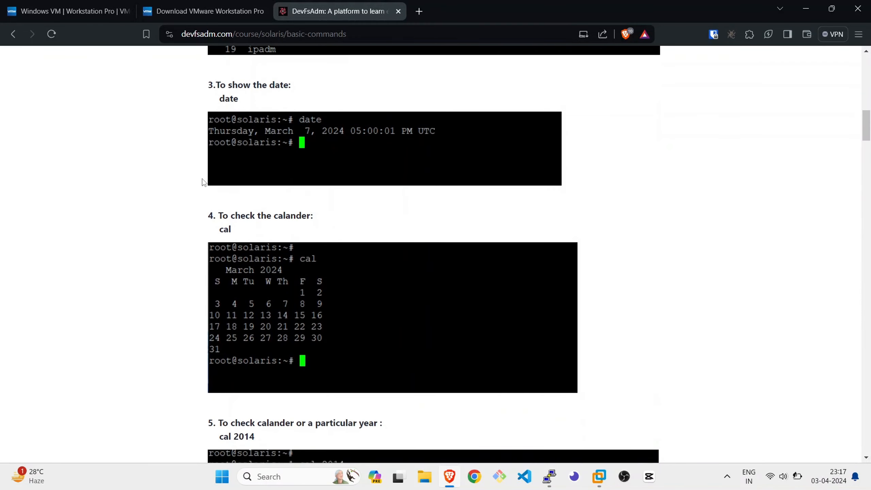
key(Home)
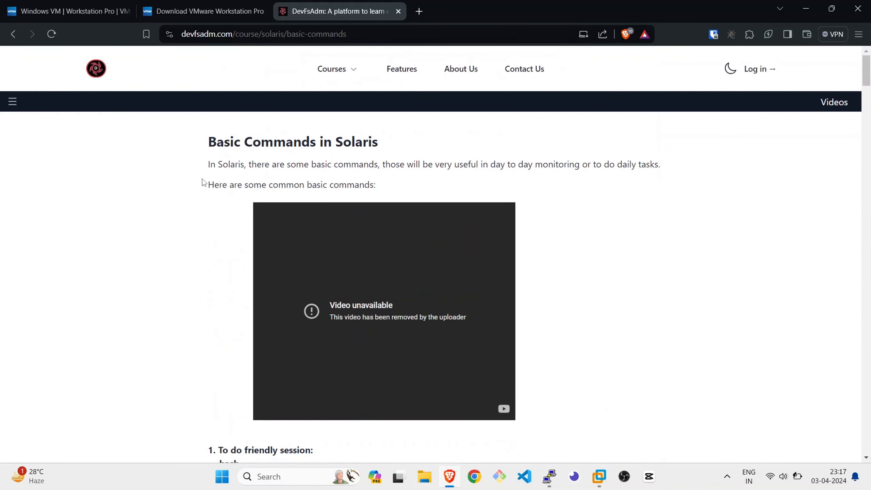
Open YouTube in a new browser tab and show the playlists of the DevFsAdm channel
click(426, 11)
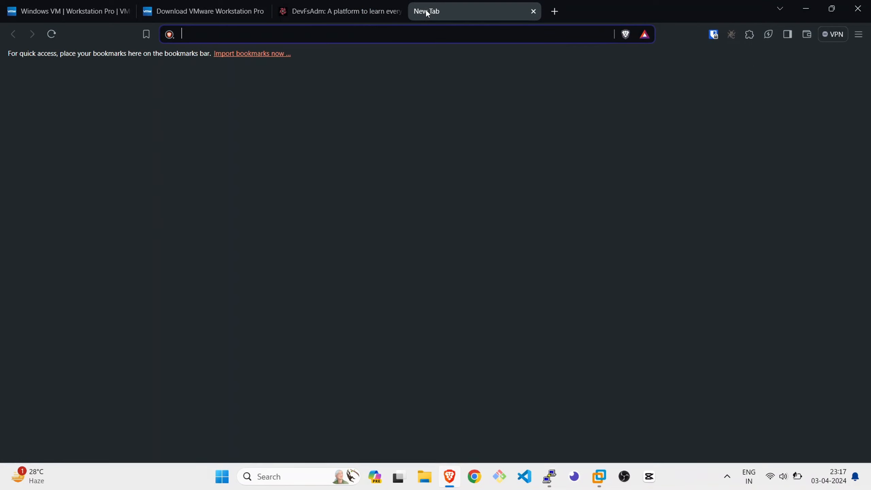
text(youtube.com)
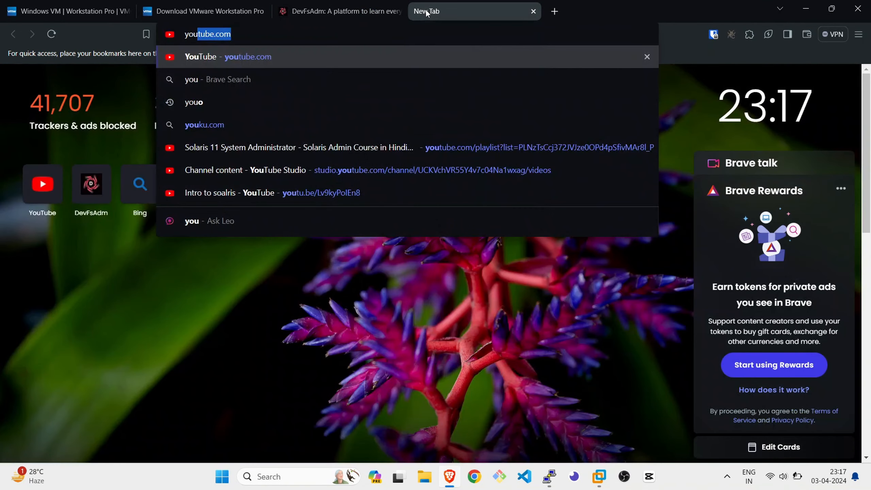
key(Return)
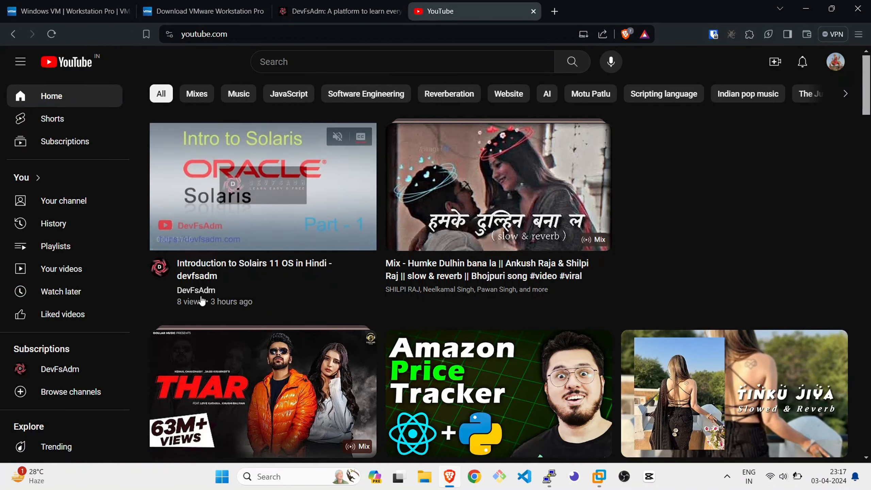
click(196, 290)
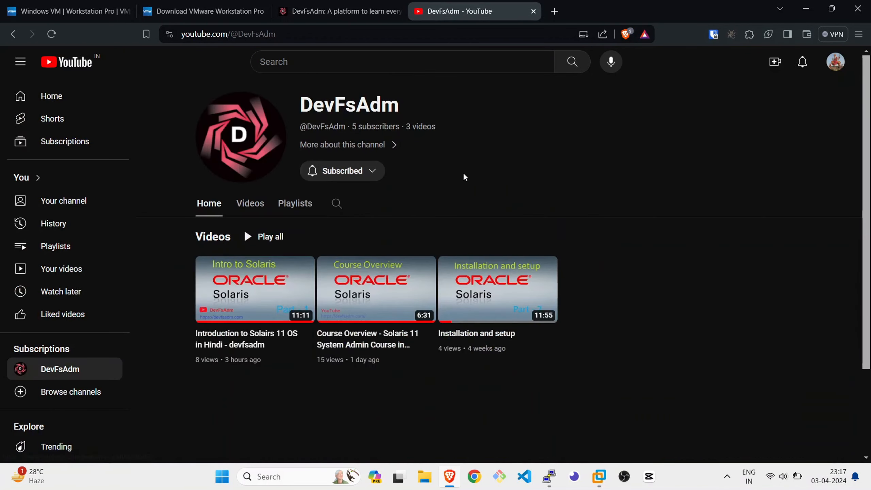
click(280, 214)
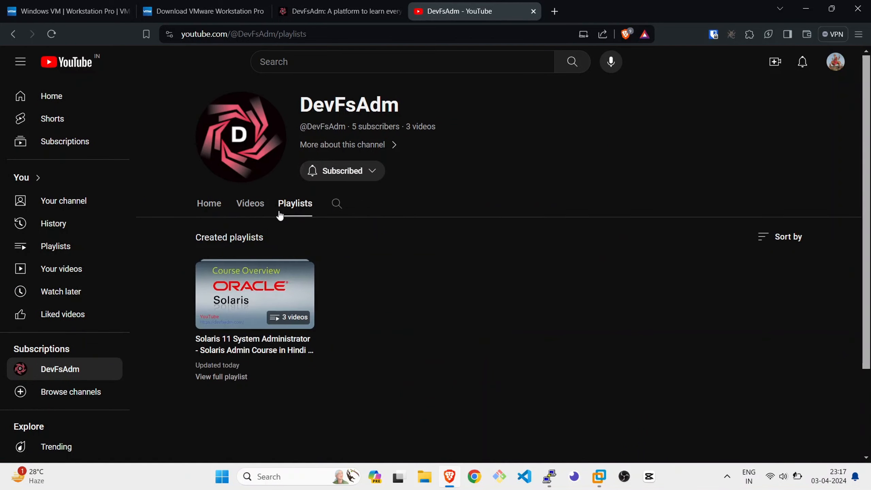
Preview and pause the Course Overview video of the Solaris 11 System Administrator playlist, and open the full playlist page
click(261, 290)
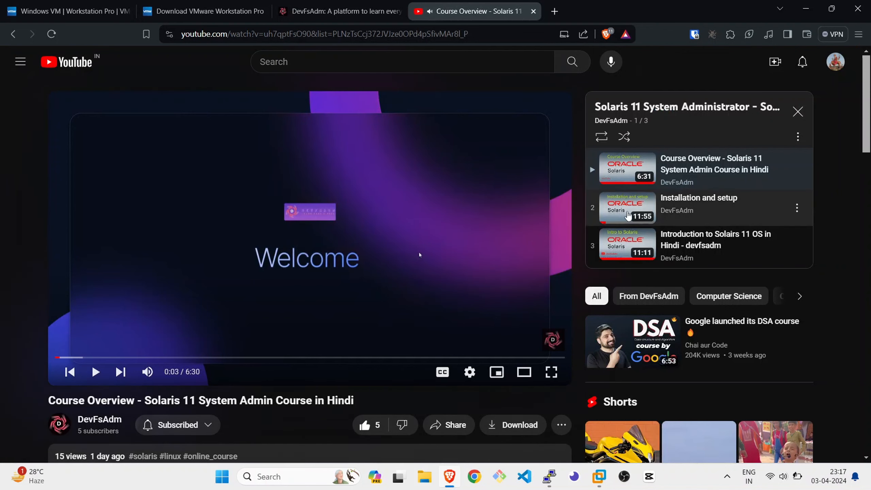
click(399, 280)
scroll(400, 262, down, 2)
scroll(400, 262, down, 1)
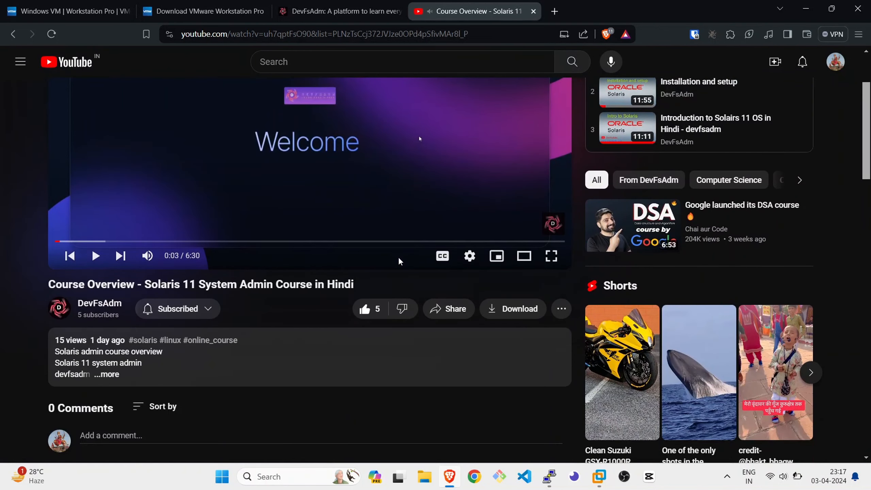
key(alt+Left)
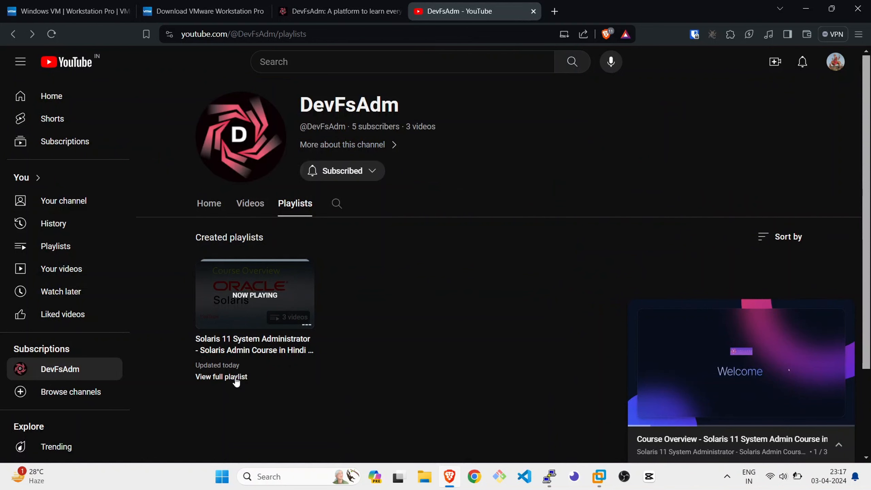
click(236, 377)
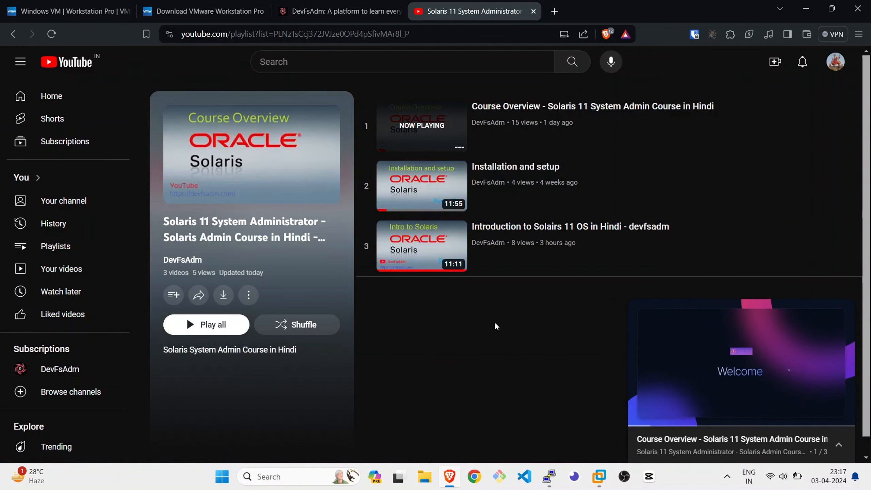
Return to the DevFsAdm site, open the Solaris course page and look through its expanded lesson list and course details
click(355, 4)
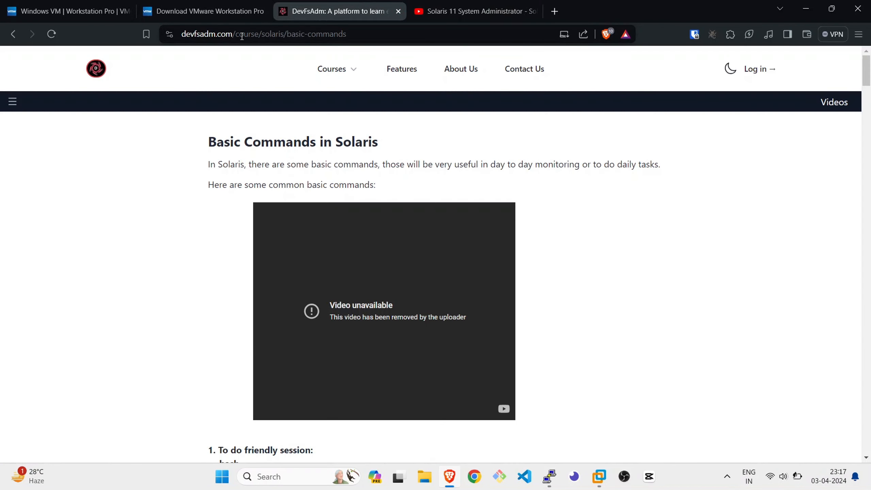
click(350, 73)
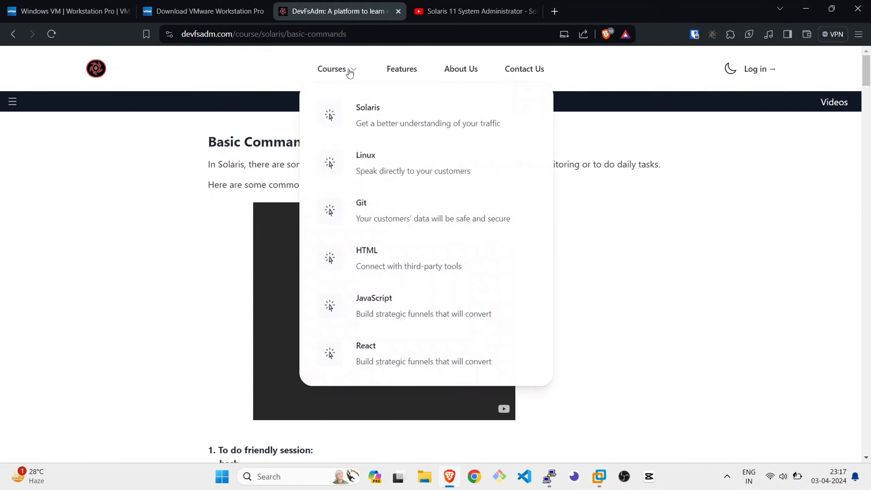
click(385, 126)
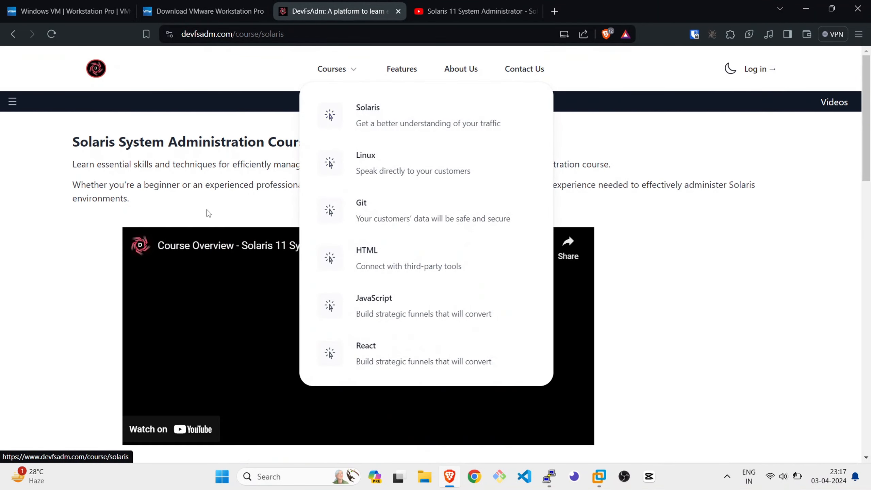
click(17, 107)
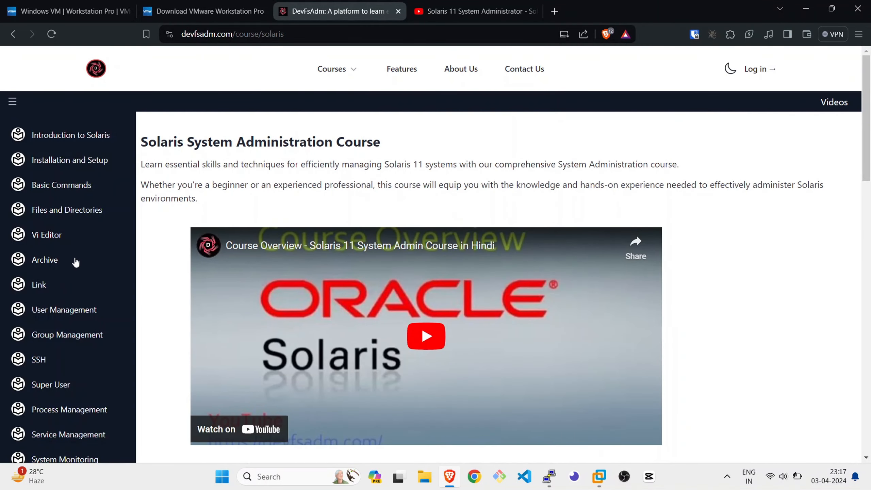
scroll(87, 286, down, 8)
scroll(253, 272, down, 4)
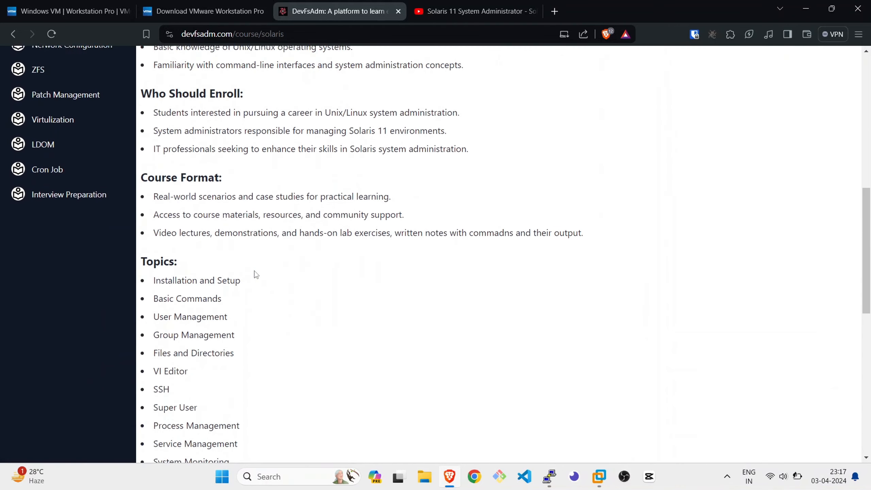
scroll(254, 271, up, 3)
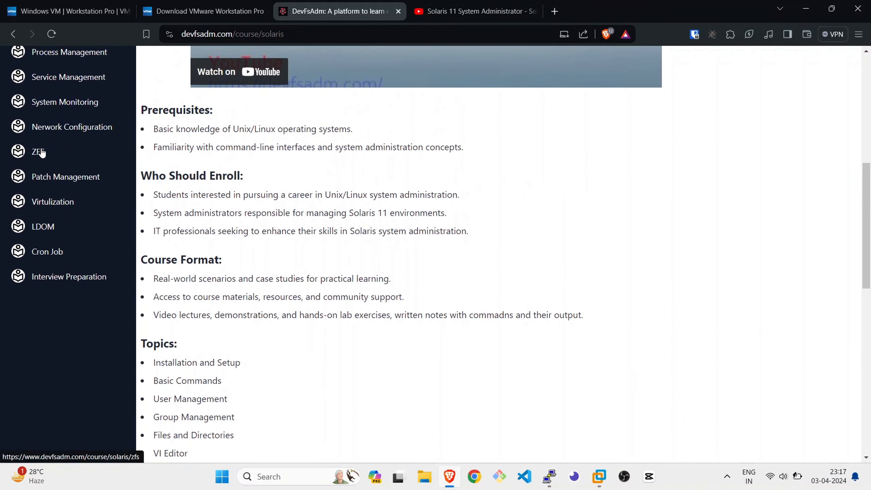
Open the ZFS lesson, skim its disk and zpool command examples, and return to the YouTube playlist
click(40, 152)
scroll(275, 270, down, 5)
scroll(281, 272, down, 20)
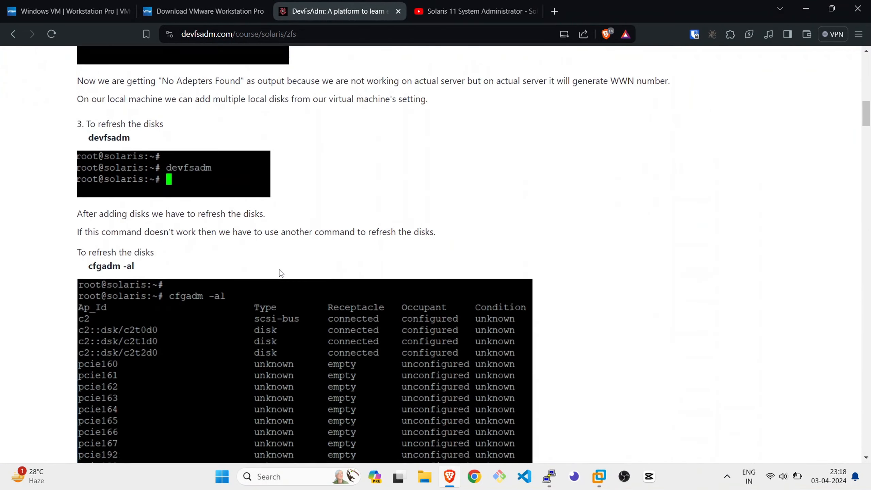
scroll(279, 273, down, 1)
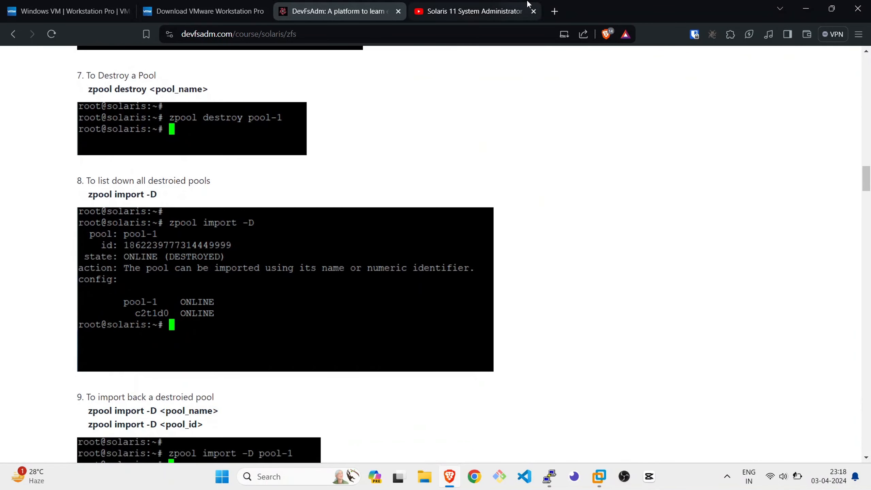
click(508, 11)
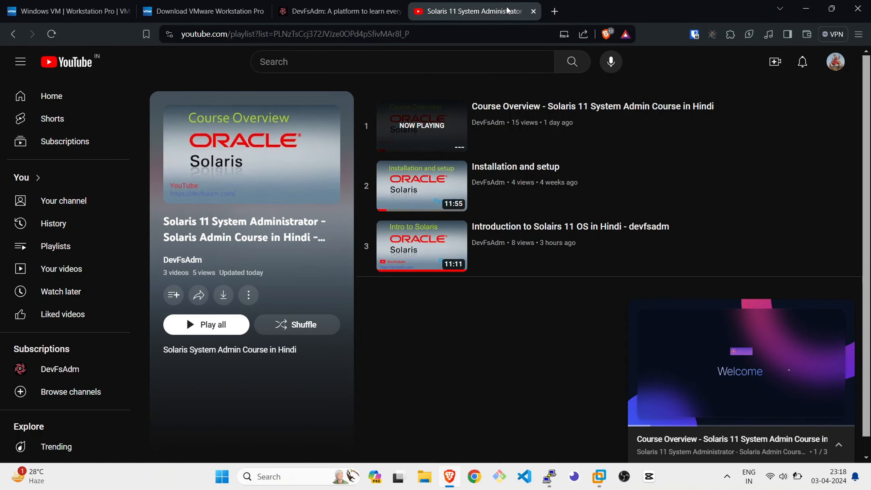